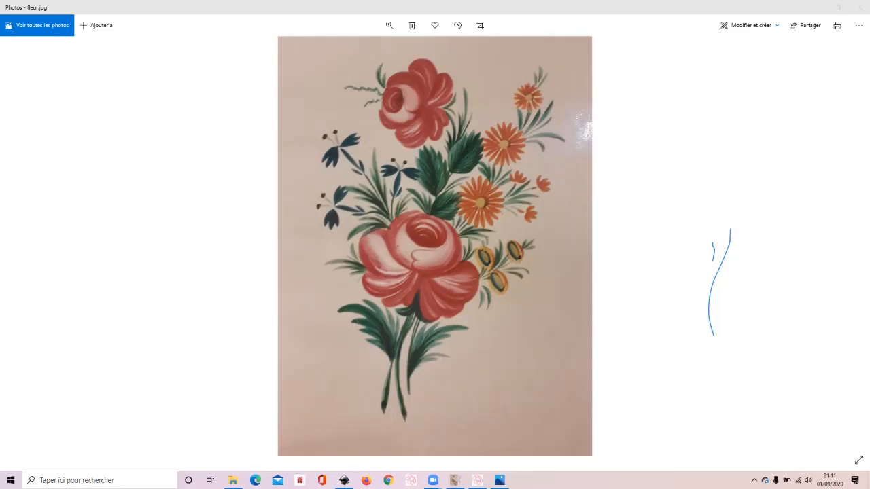
- Switch to GIMP and examine the pixels of the orange flower's petals and leaves in the fleurdetailbis image at different magnifications
mouse_move(455, 481)
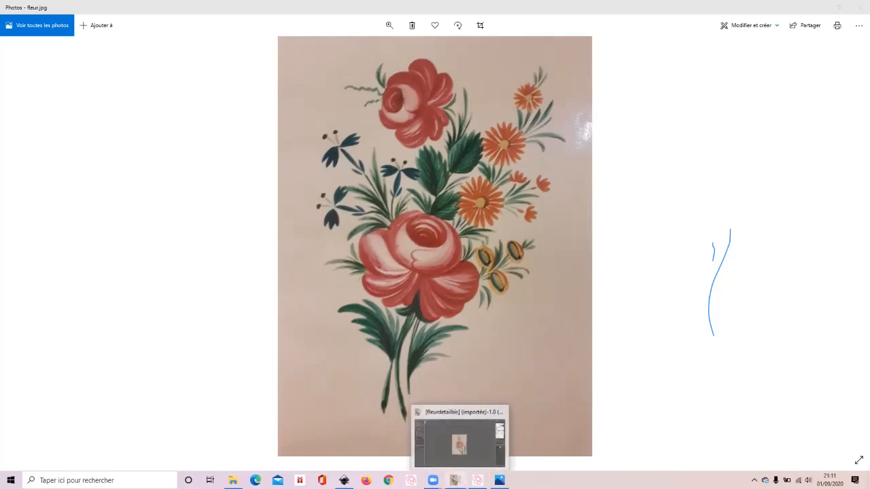
left_click(459, 443)
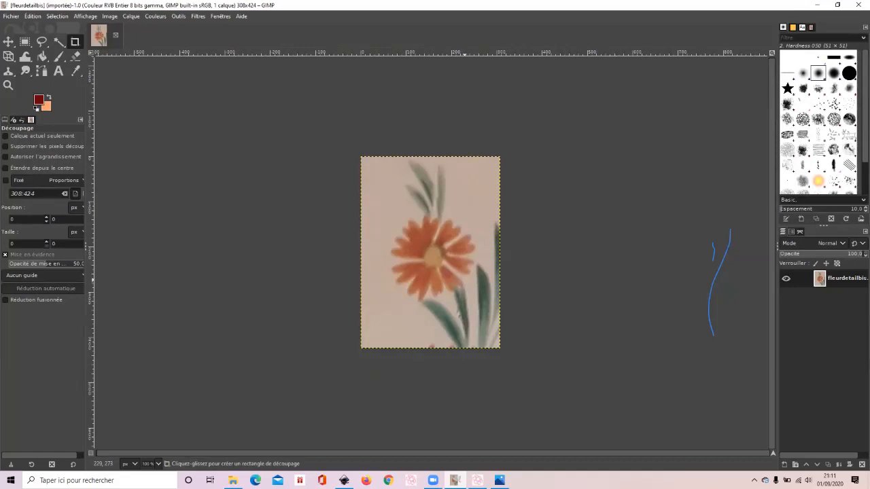
scroll(464, 280, "up", 5)
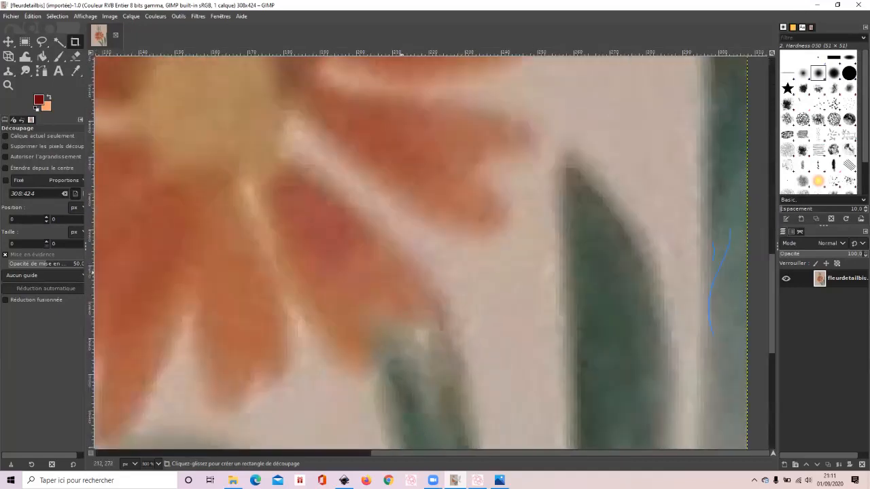
scroll(465, 280, "up", 3)
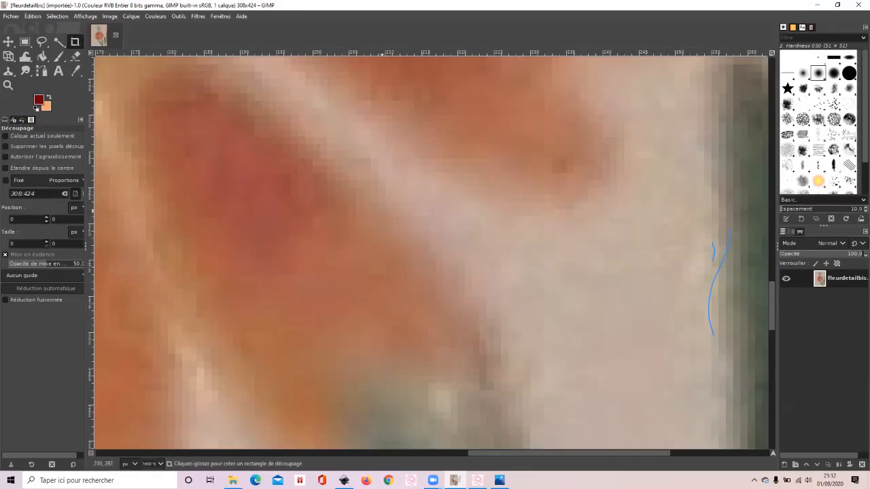
scroll(389, 251, "down", 5)
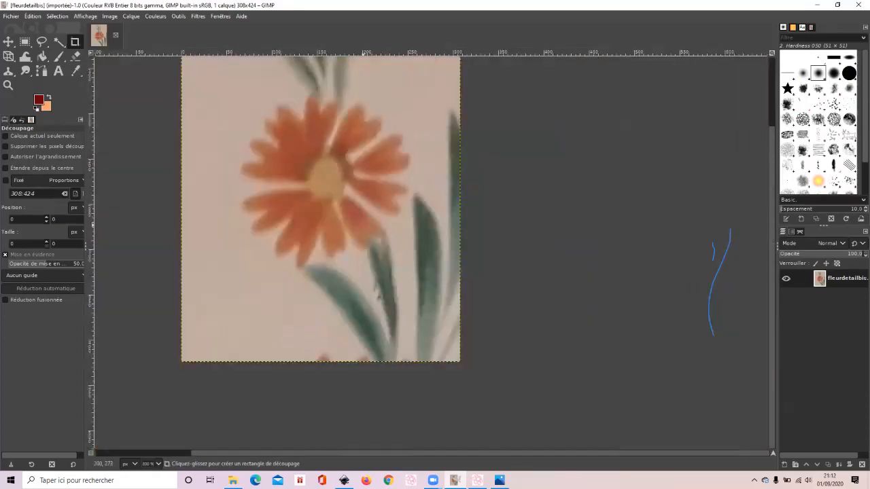
scroll(362, 253, "up", 5)
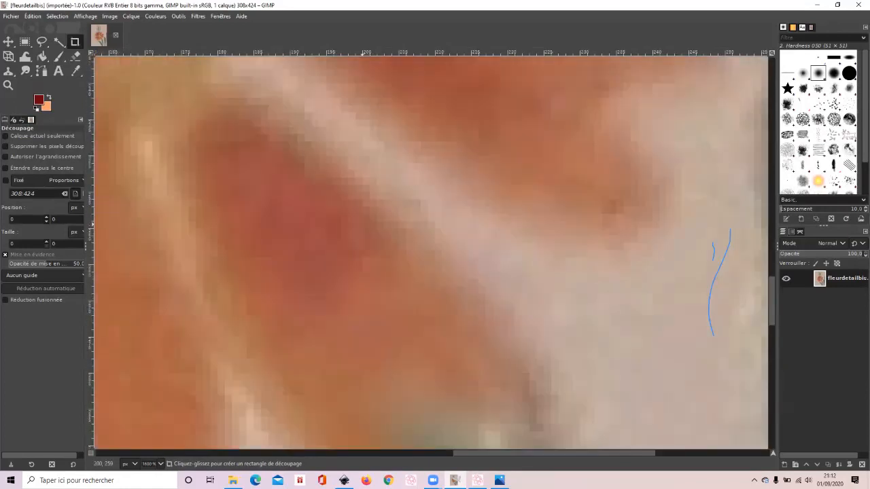
scroll(431, 252, "up", 2)
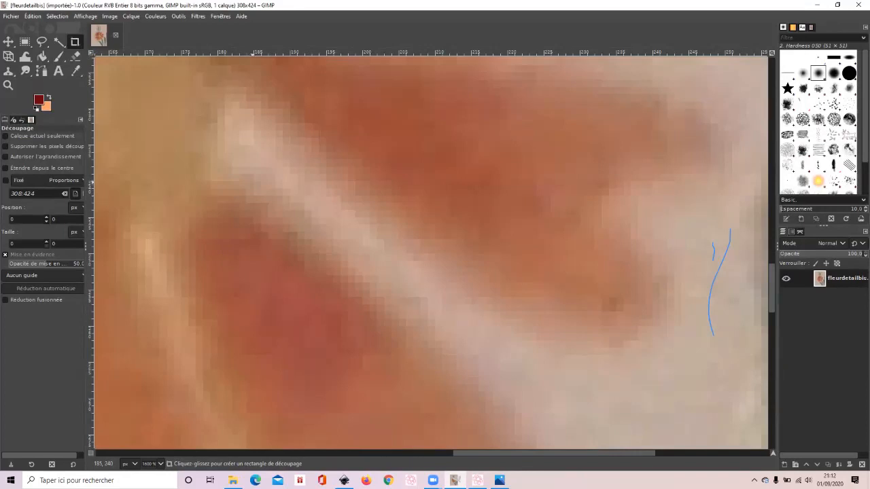
scroll(431, 252, "down", 3)
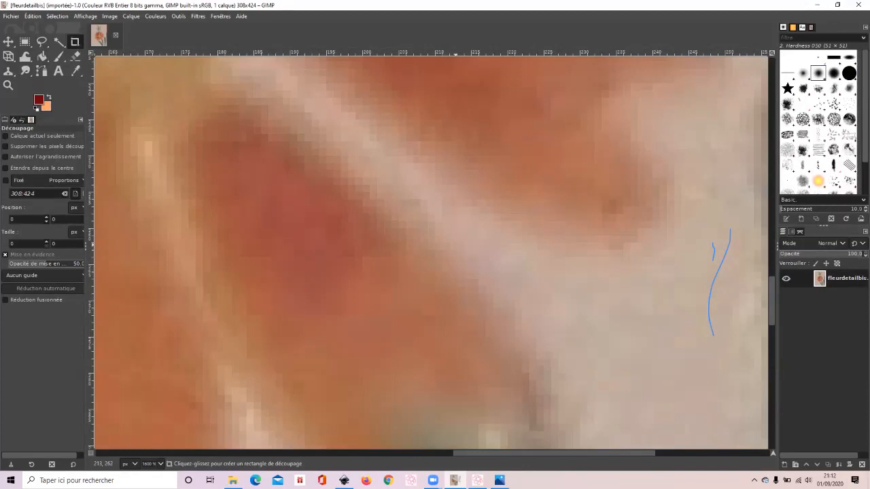
scroll(456, 244, "down", 5)
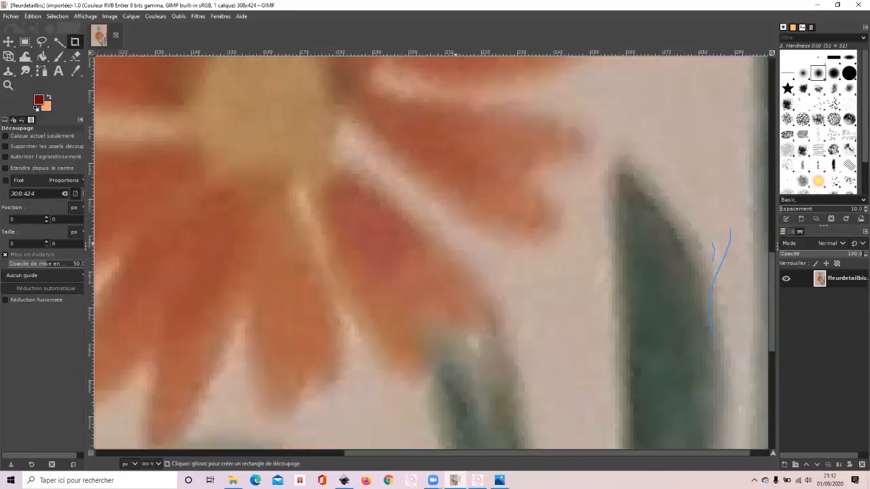
scroll(456, 244, "up", 1)
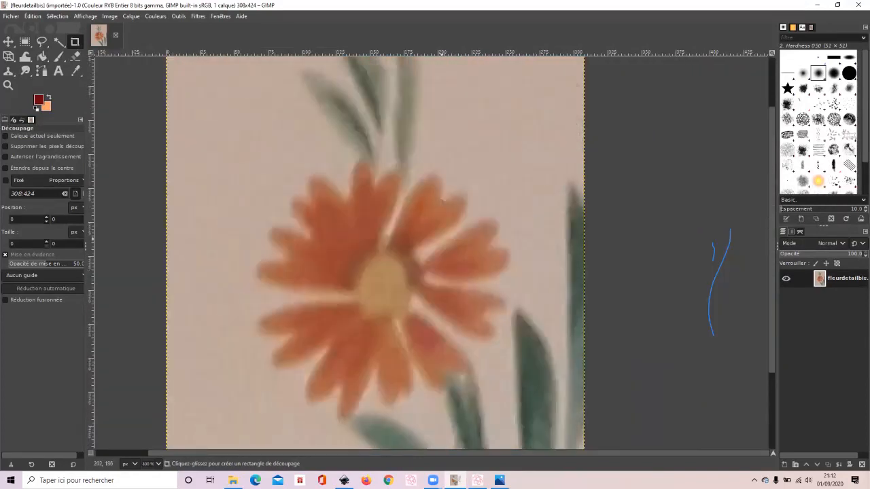
scroll(423, 231, "down", 1)
scroll(422, 229, "down", 1)
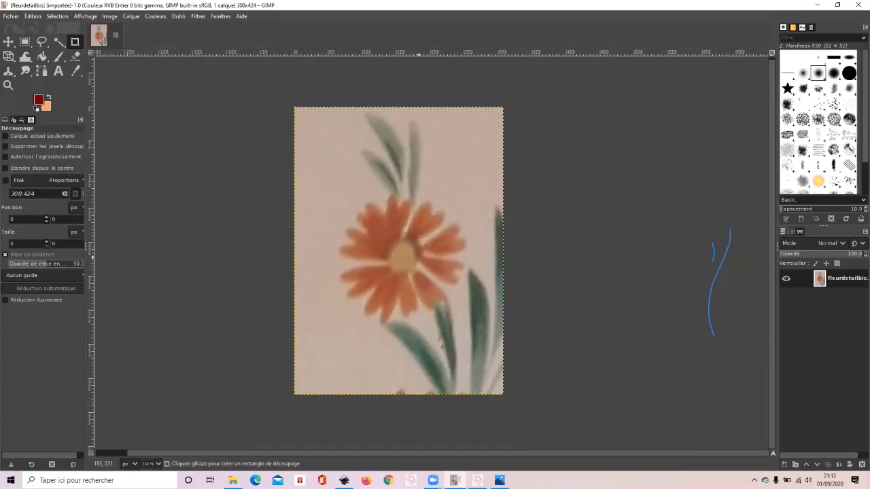
scroll(419, 258, "up", 1)
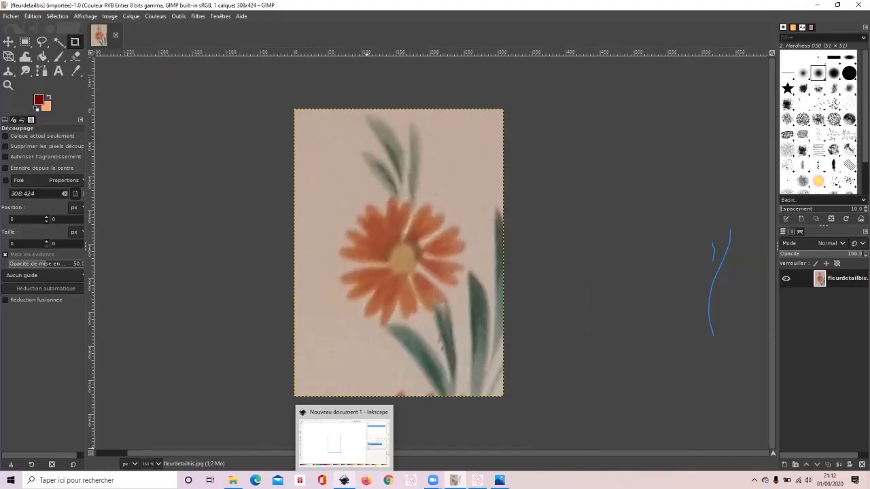
- Switch to Inkscape and examine the blank page of the new document at different magnifications
left_click(344, 481)
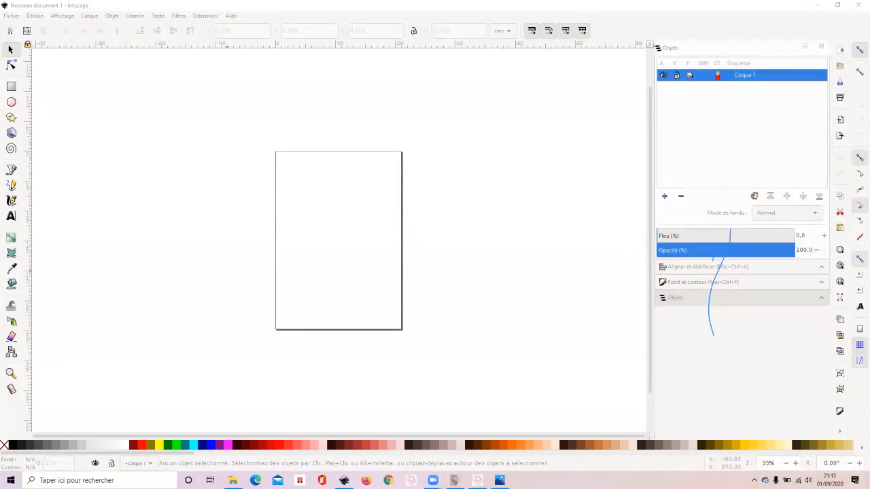
scroll(355, 255, "up", 1)
scroll(355, 255, "down", 2)
scroll(354, 254, "up", 1)
scroll(355, 254, "up", 1)
scroll(354, 255, "down", 1)
scroll(355, 255, "up", 3)
scroll(354, 254, "down", 1)
scroll(354, 254, "down", 2)
scroll(355, 255, "up", 1)
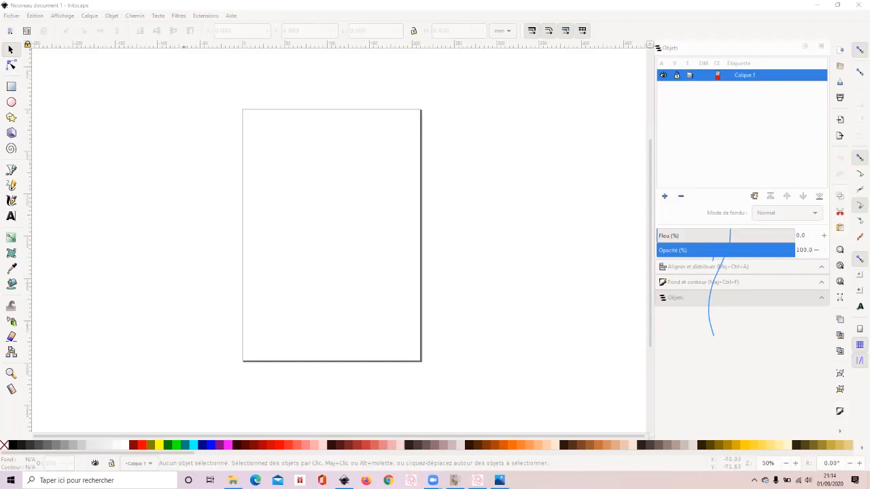
- View the list of commands offered by the Ink/Stitch extension, and leave it without running any
left_click(205, 15)
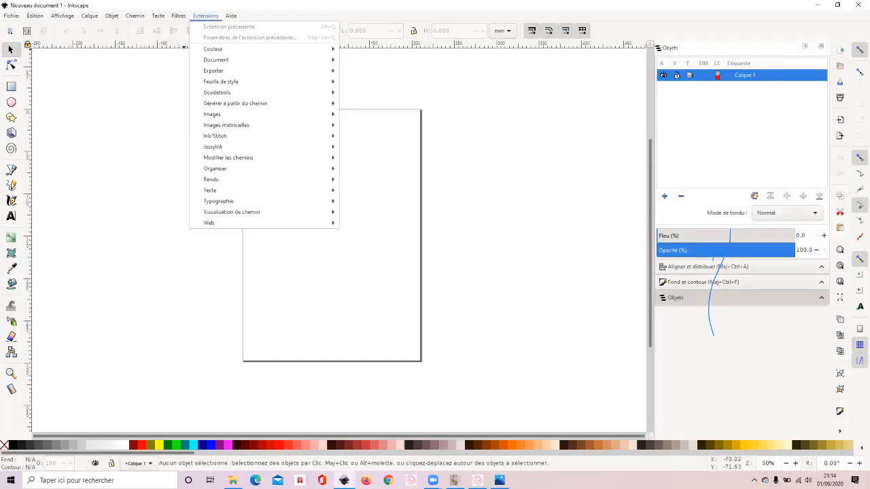
mouse_move(218, 136)
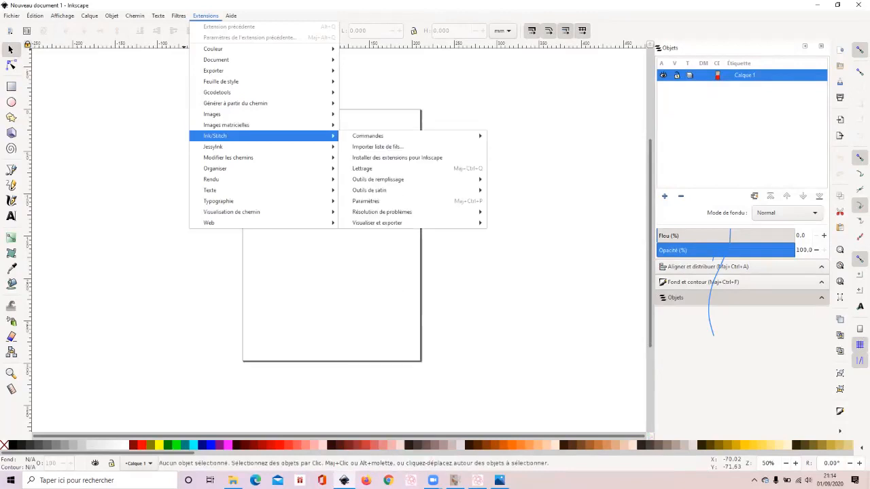
key("Escape")
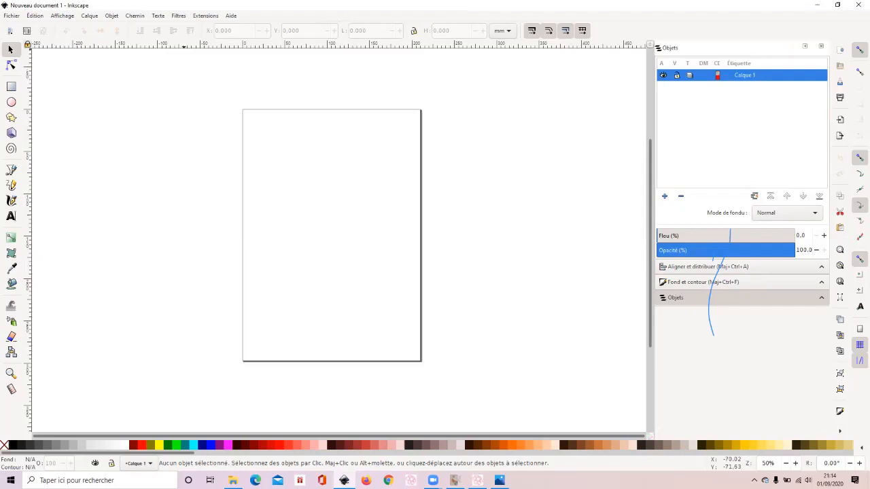
- Review the options of the node, selection and ellipse tools, and activate the Bézier pen tool
left_click(11, 65)
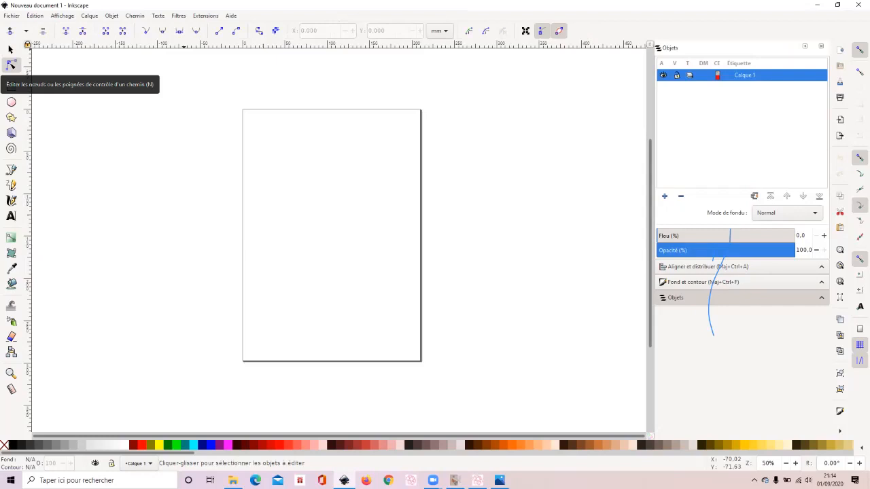
left_click(10, 50)
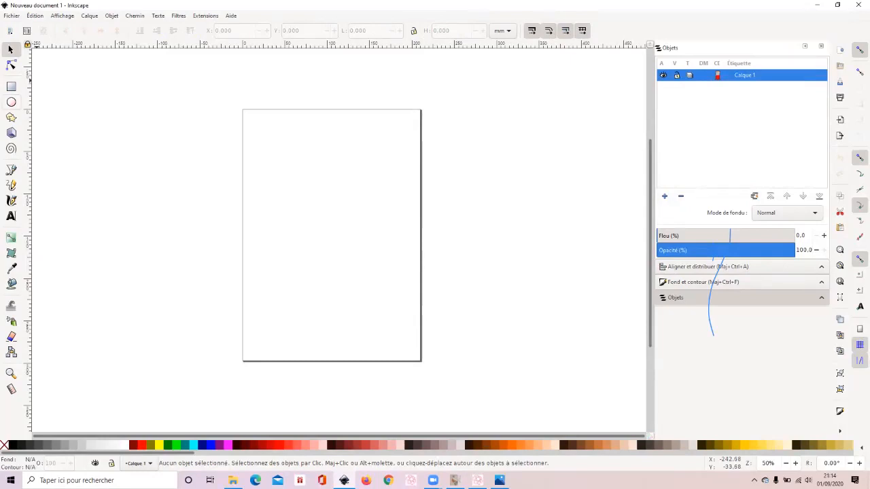
left_click(11, 102)
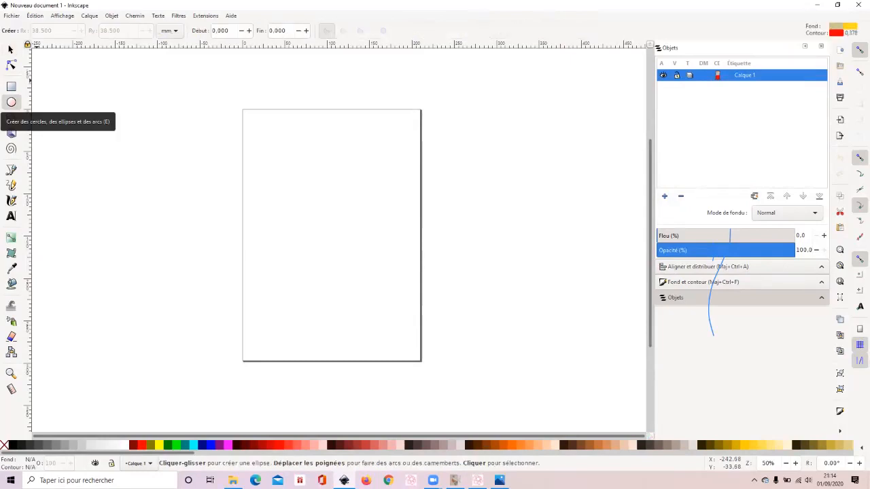
left_click(11, 170)
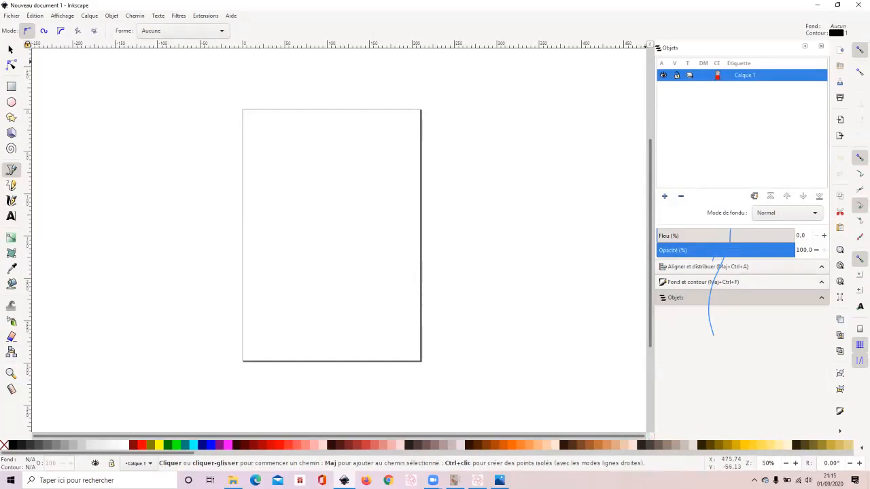
- View the Align and Distribute options and return to the list of objects
left_click(707, 266)
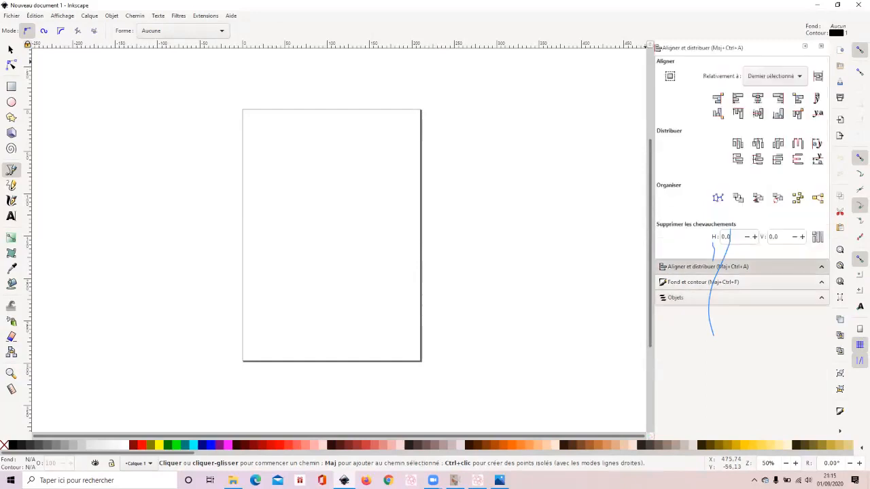
left_click(707, 298)
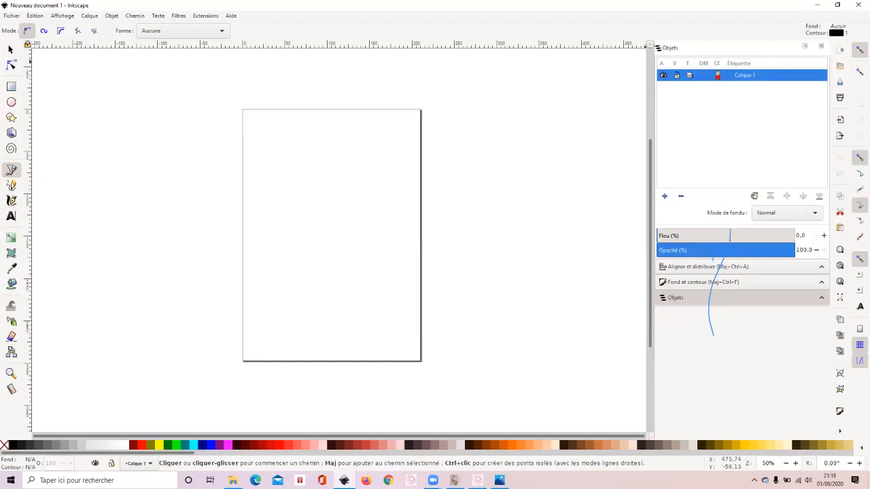
- Demonstrate the snapping toggle by switching snapping off and on twice
left_click(860, 49)
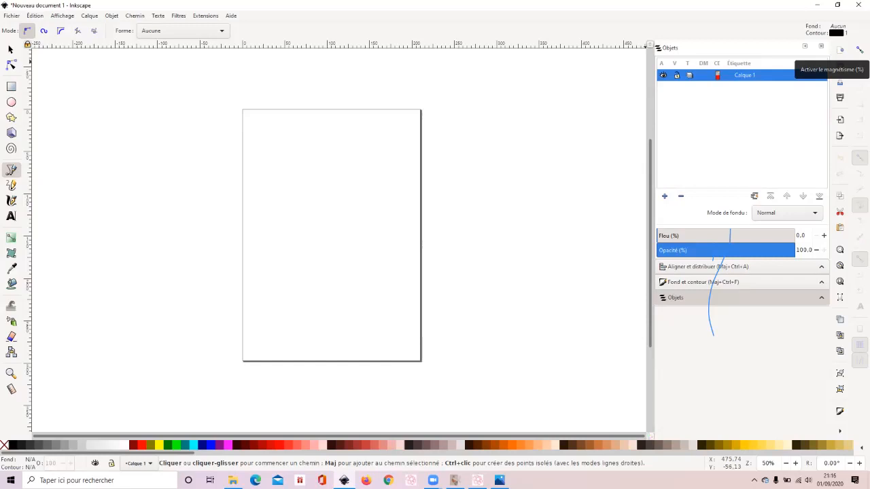
left_click(860, 50)
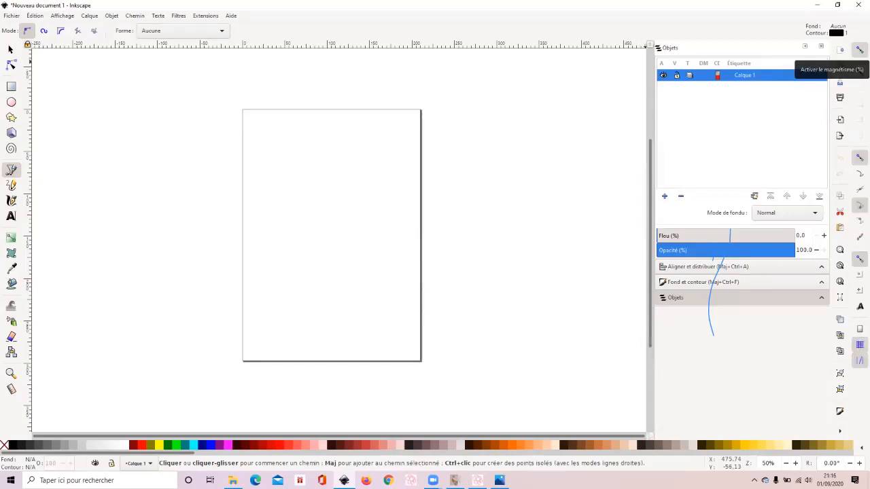
left_click(860, 49)
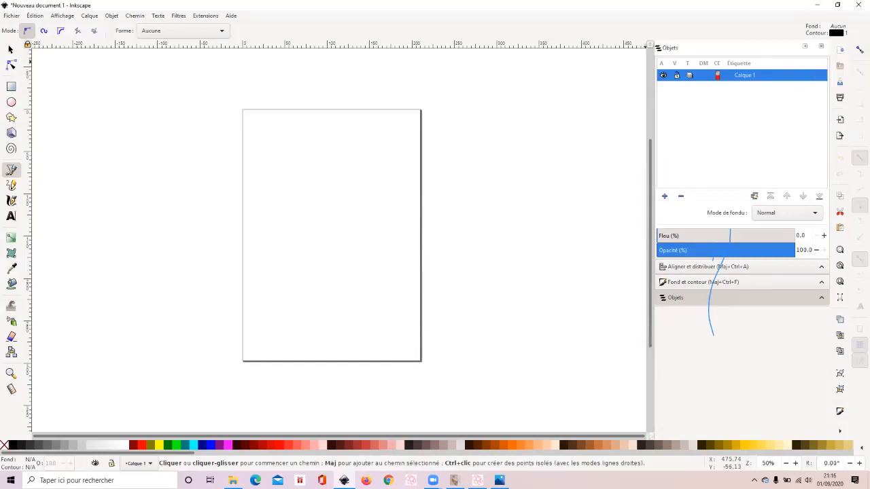
left_click(860, 49)
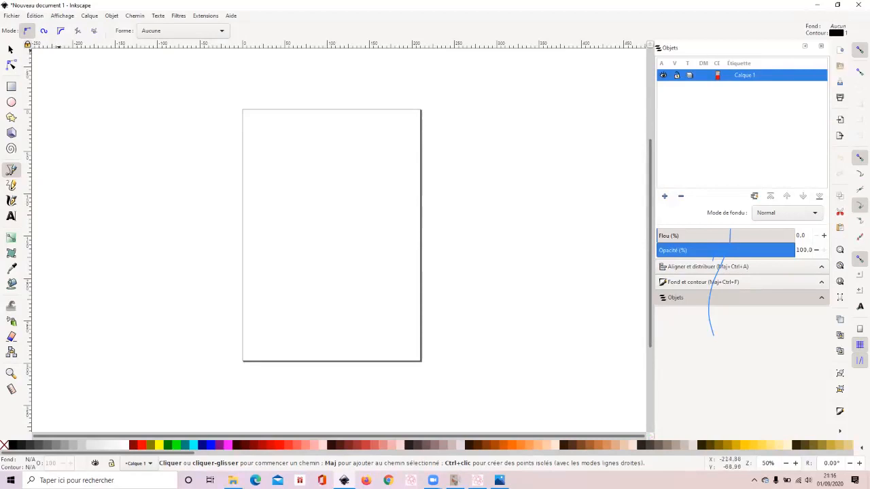
- Show the document's grid and hide it again
left_click(62, 15)
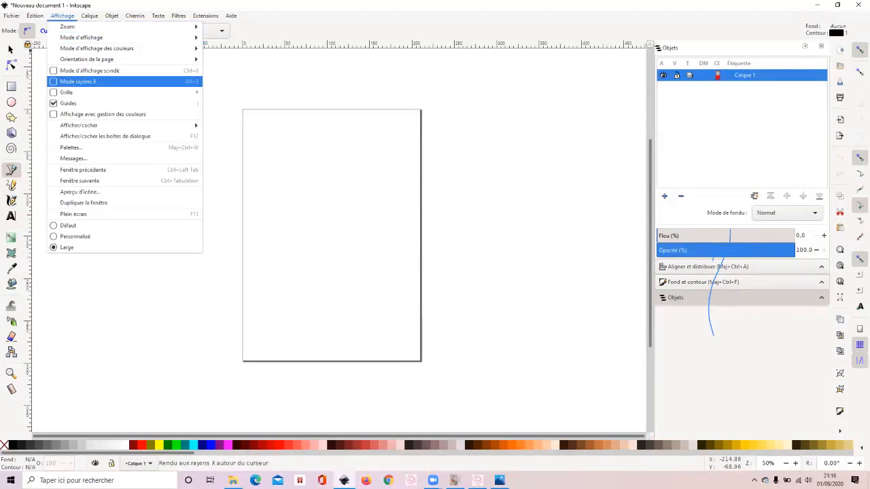
left_click(68, 91)
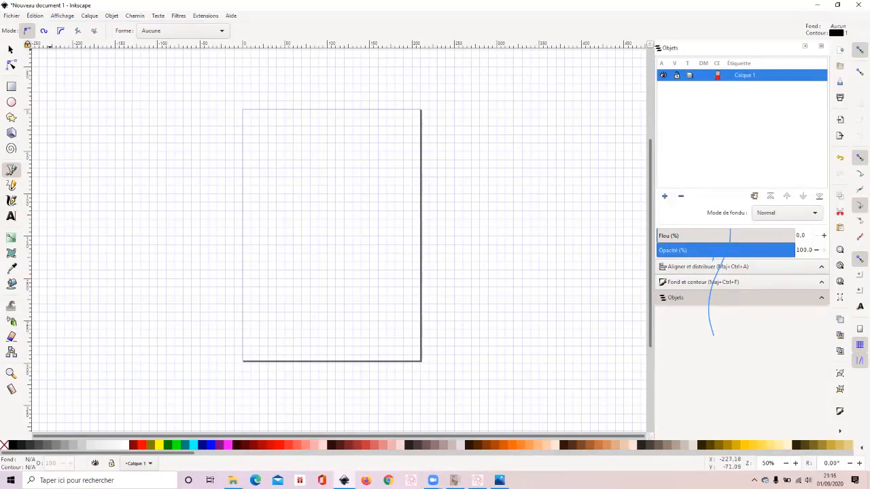
left_click(62, 15)
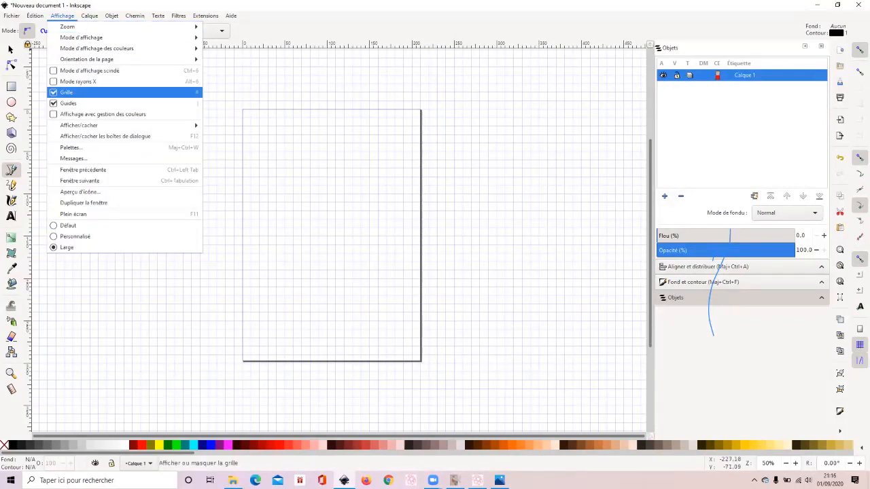
left_click(68, 92)
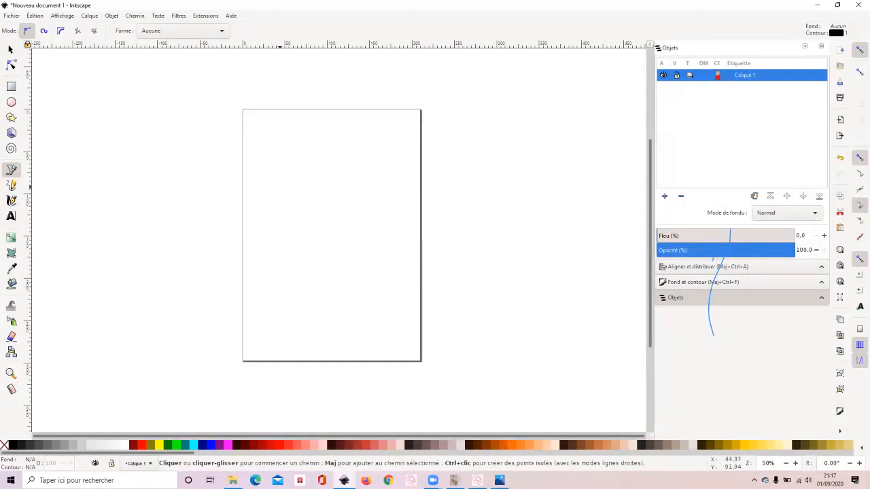
- Draw a closed Bézier path in the page's upper half, with straight segments about 56 and 70 mm long and curved segments for the rest
left_click(279, 186)
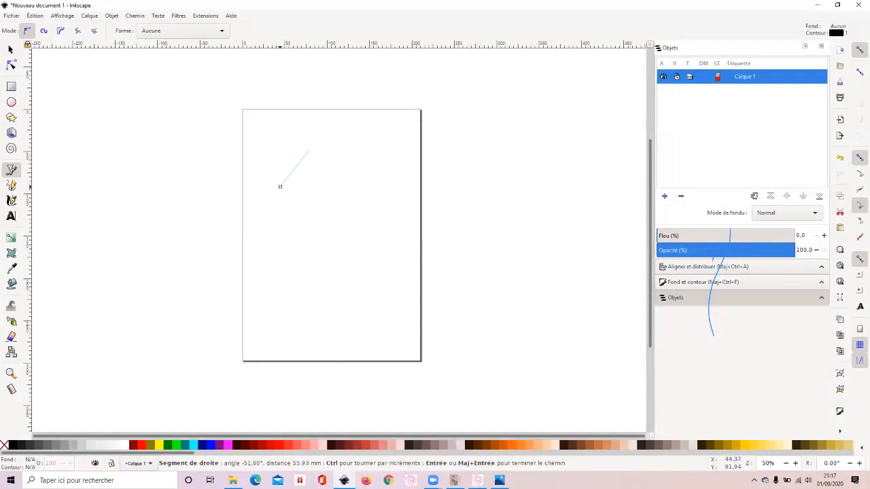
left_click(309, 150)
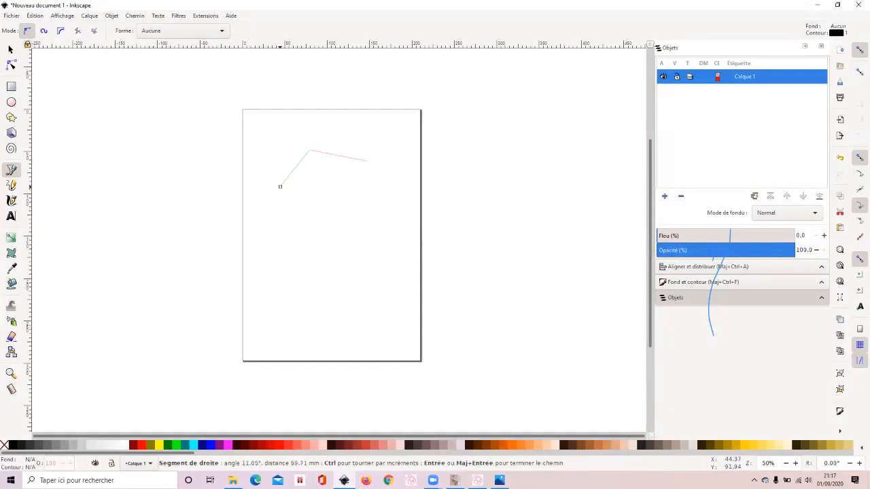
left_click(368, 161)
left_click_drag(372, 183, 293, 204)
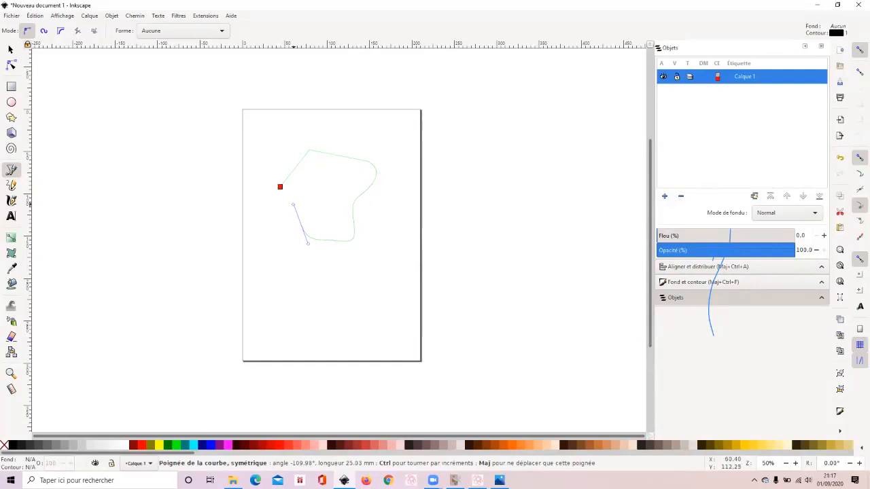
left_click(280, 186)
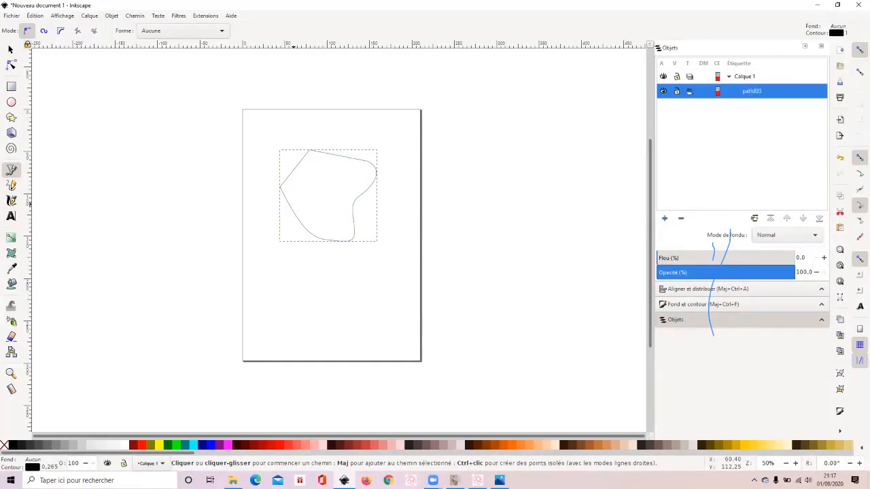
- Try stretching the closed path horizontally to about 200 mm wide, and undo the scaling
left_click(111, 15)
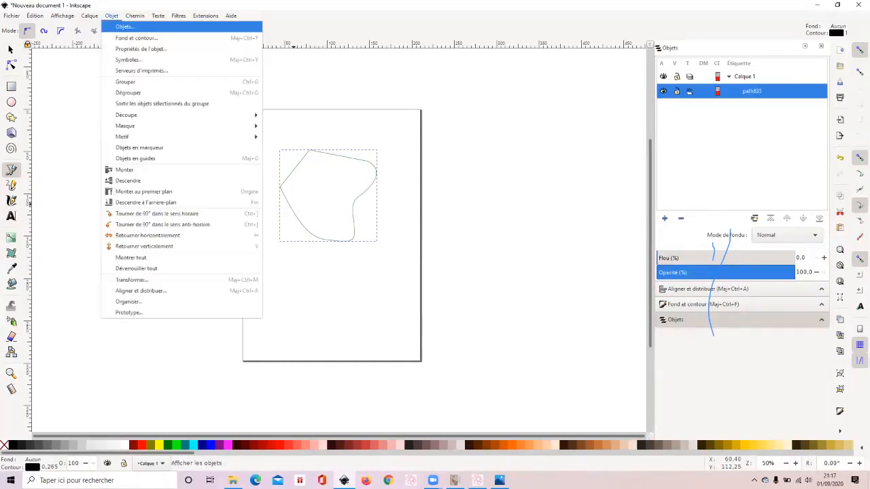
left_click(125, 26)
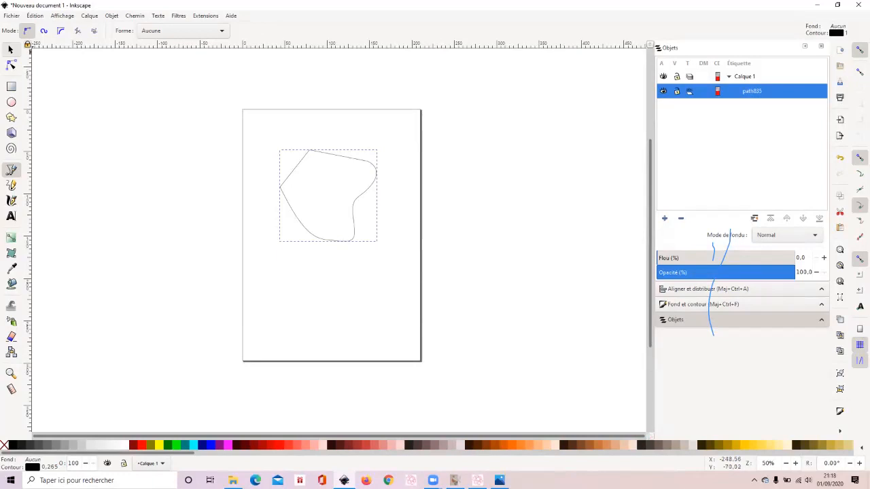
left_click(10, 49)
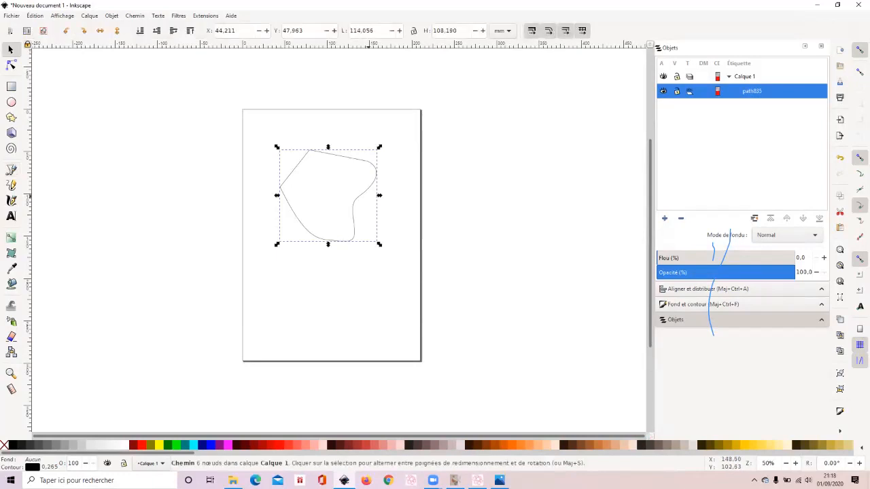
left_click_drag(379, 196, 452, 195)
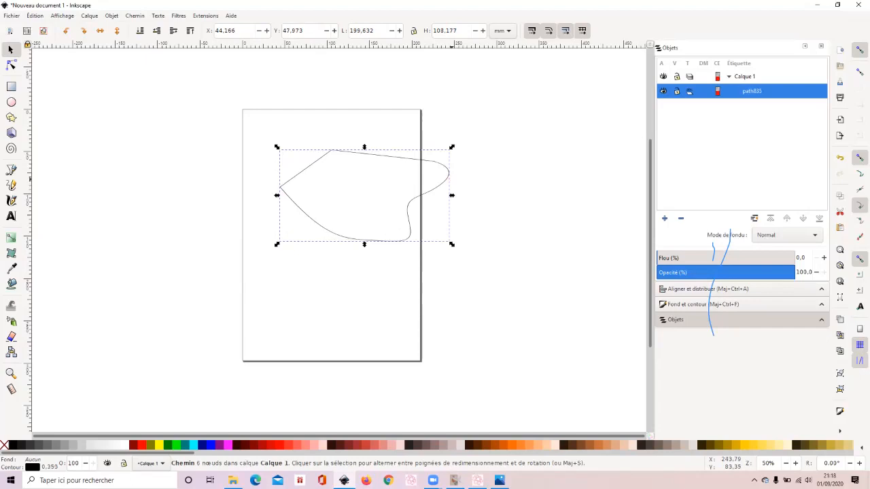
left_click(35, 16)
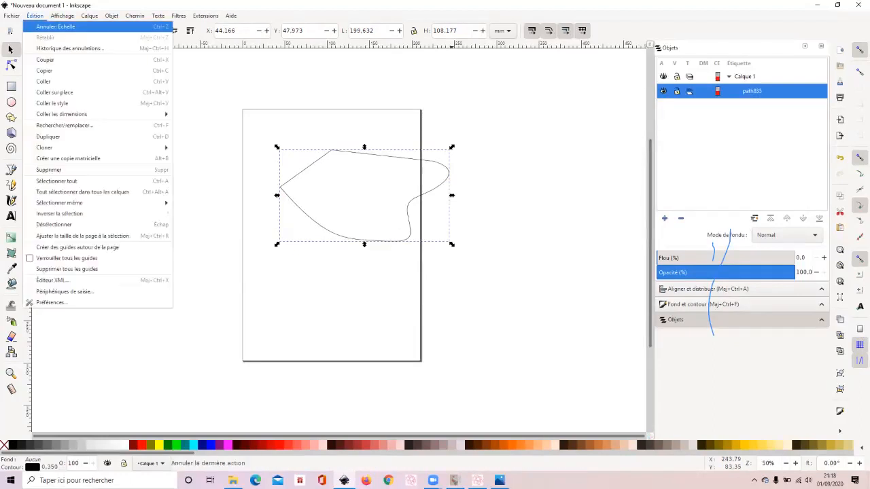
left_click(56, 26)
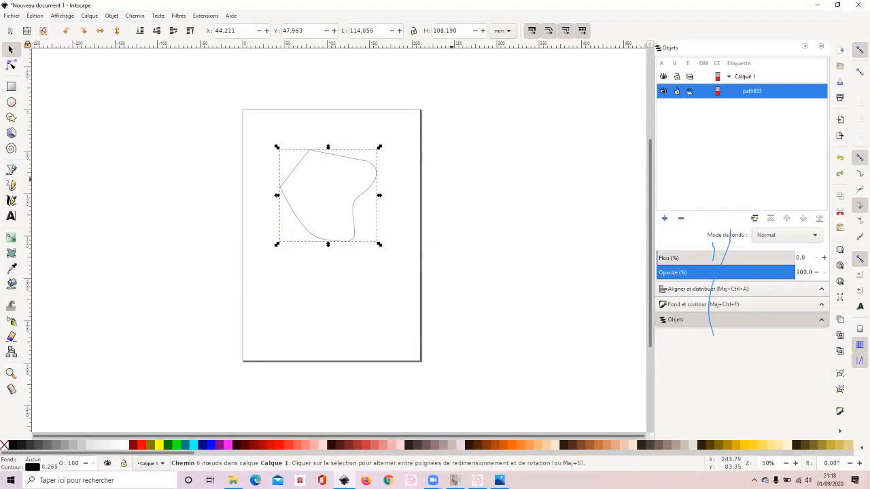
- Resize the path to about 98 mm wide and 117 mm high, and practise deselecting and reselecting it by its outline
left_click(35, 16)
left_click_drag(328, 147, 365, 140)
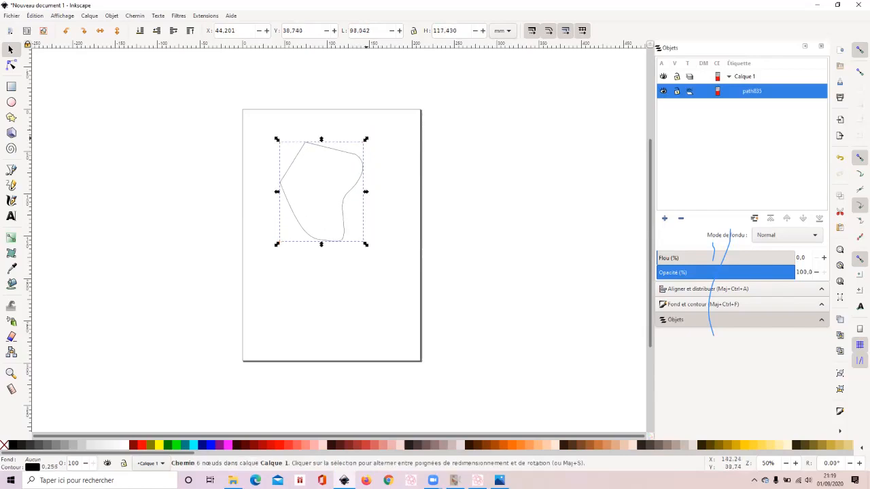
left_click(353, 197)
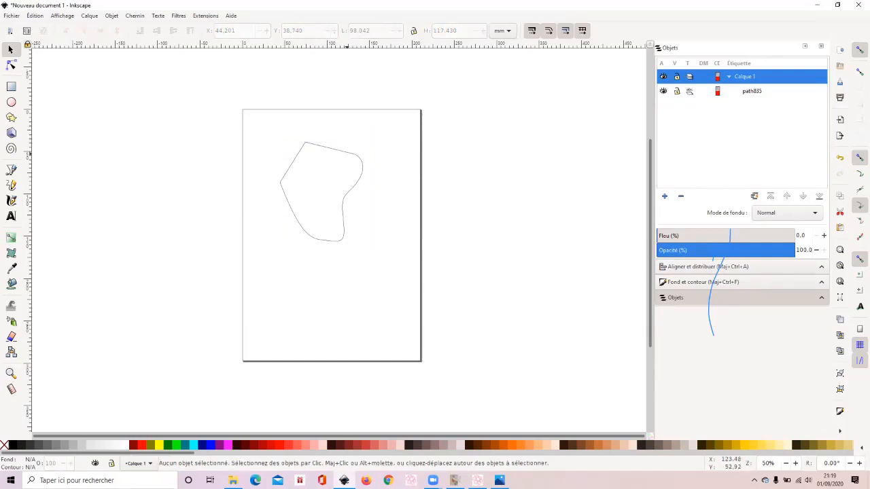
left_click(347, 153)
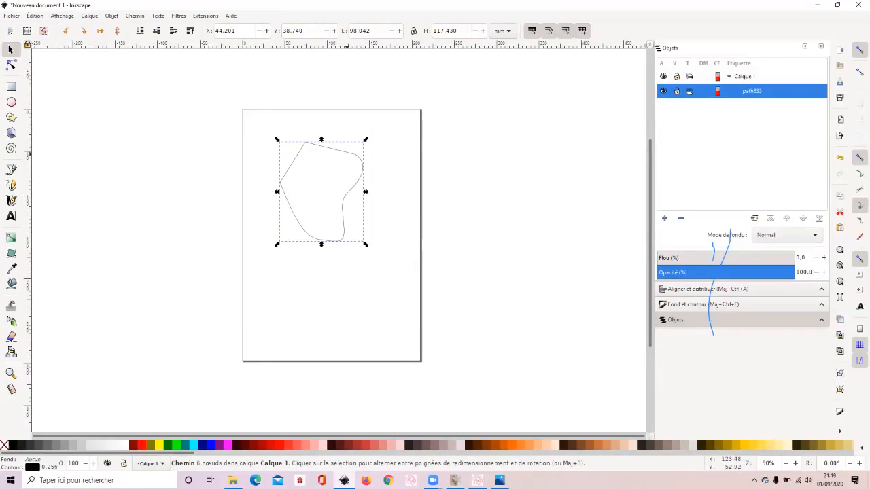
key("Escape")
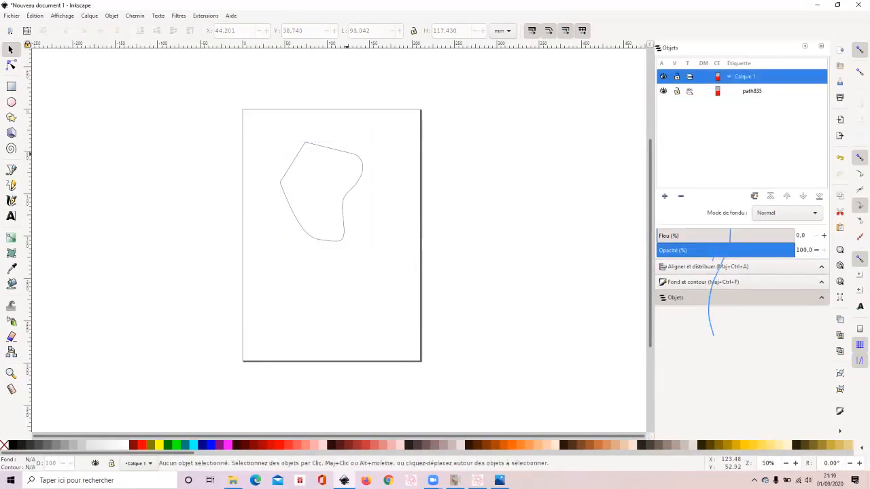
left_click(347, 154)
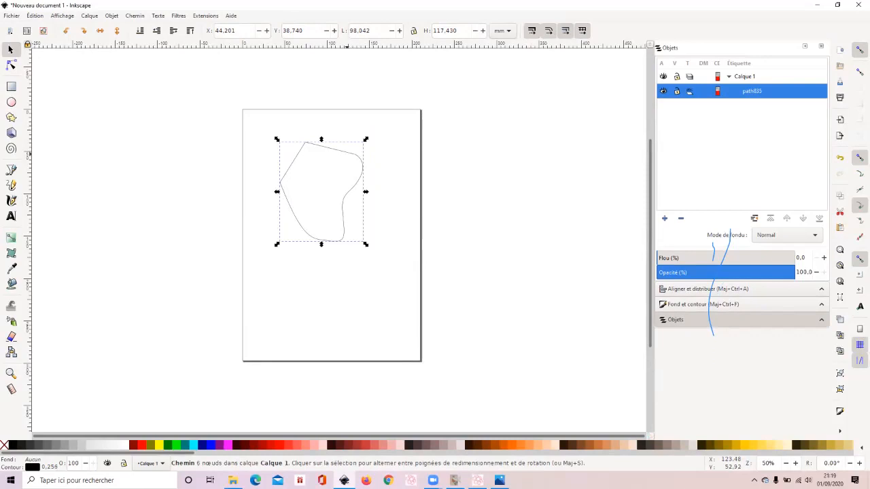
- Lock the width-to-height ratio and enlarge the path proportionally to about 159 mm wide and 190 mm high
left_click(413, 30)
left_click(413, 30)
left_click(413, 30)
left_click(413, 31)
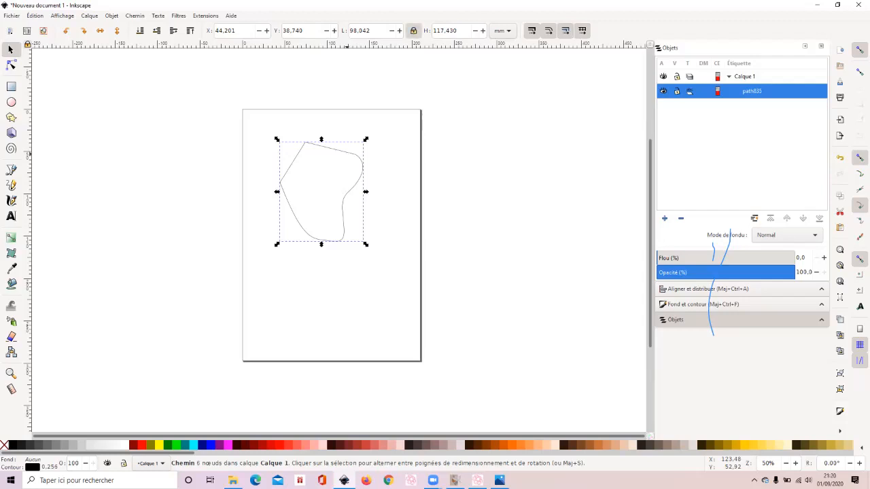
left_click_drag(277, 244, 250, 278)
left_click_drag(366, 280, 387, 306)
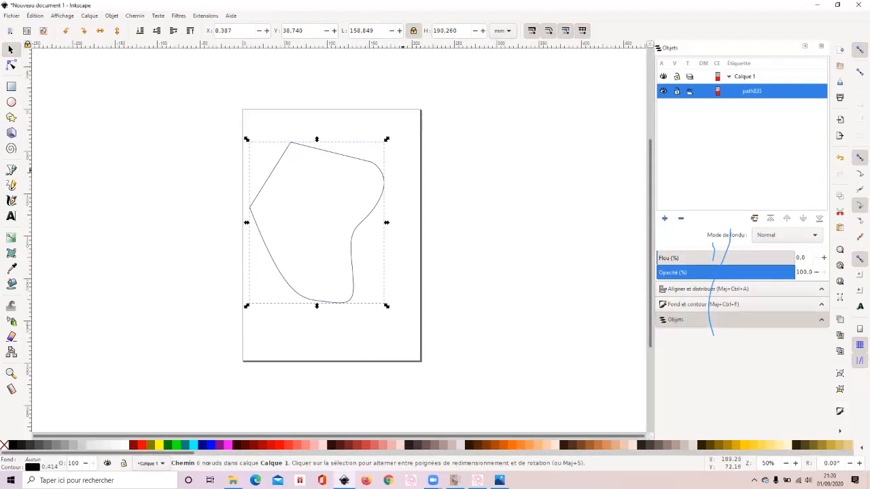
- Rotate the path clockwise about its centre, and slightly counterclockwise about its leftmost corner node
left_click(384, 179)
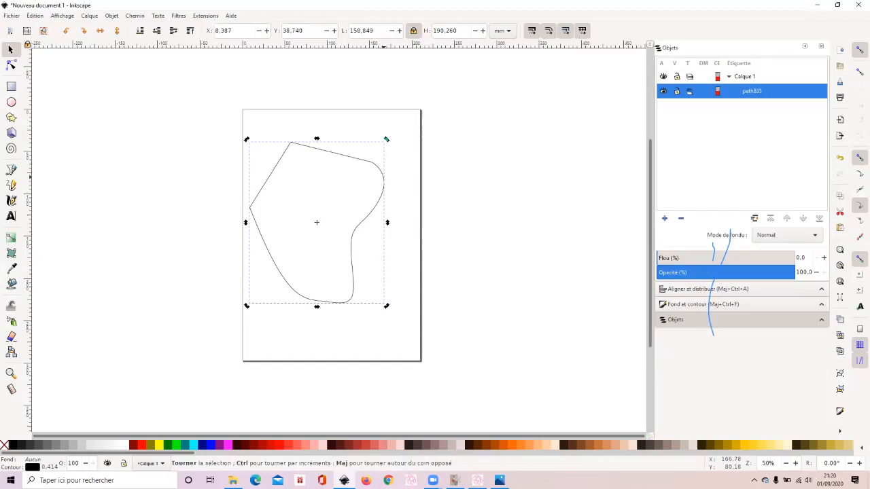
left_click_drag(387, 139, 407, 168)
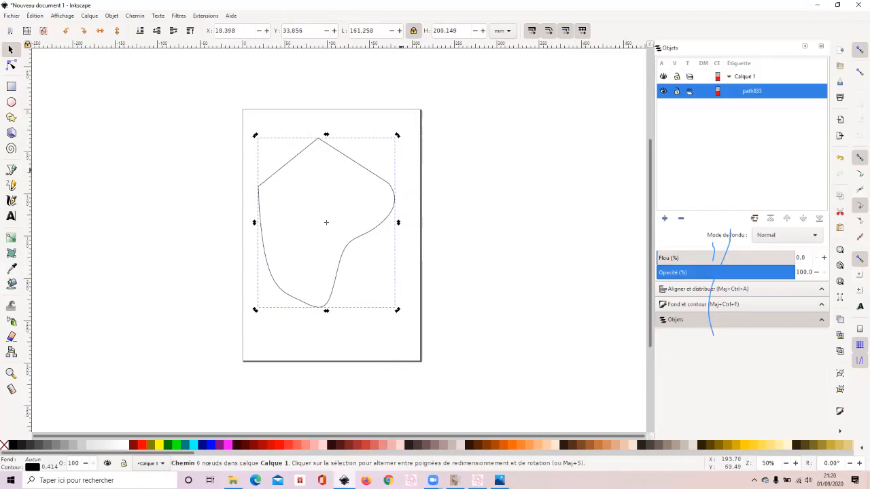
left_click_drag(327, 222, 259, 186)
left_click_drag(397, 135, 386, 120)
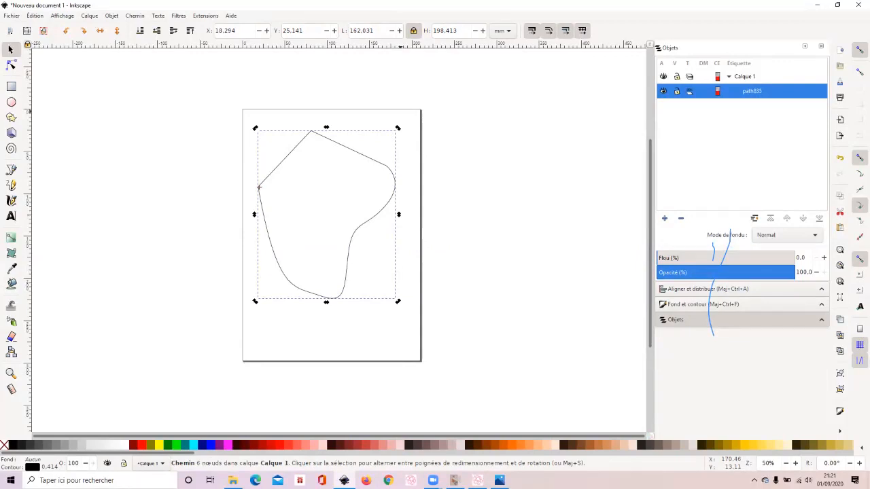
- Examine the path's fill, stroke paint and stroke style settings
left_click(112, 15)
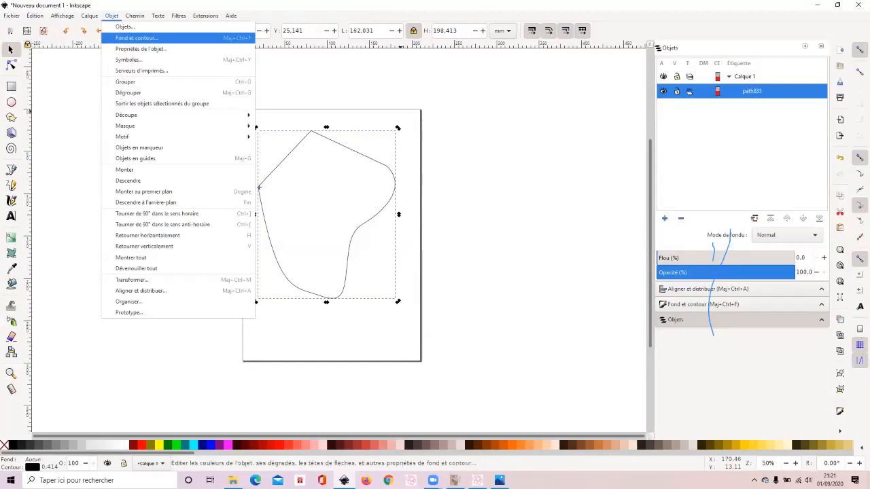
left_click(136, 38)
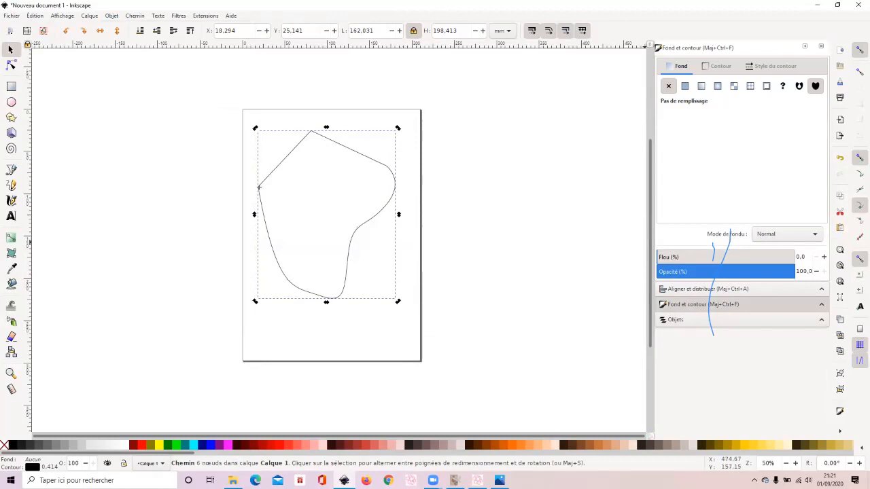
left_click(717, 66)
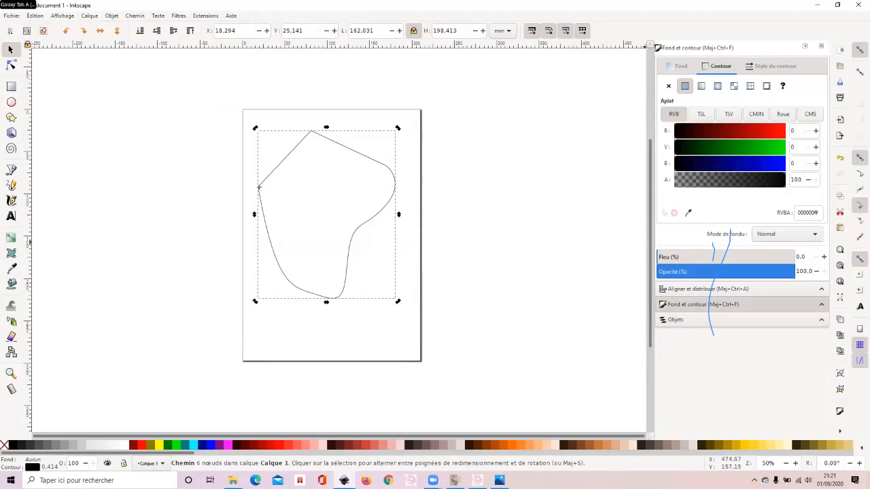
left_click(772, 66)
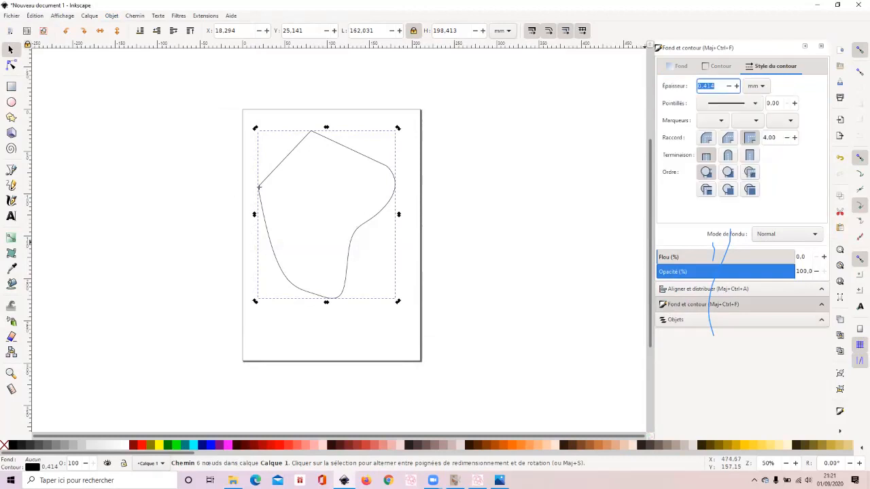
- Give the path a flat fill and mix a blue with RGB values 32, 110, 208
left_click(680, 66)
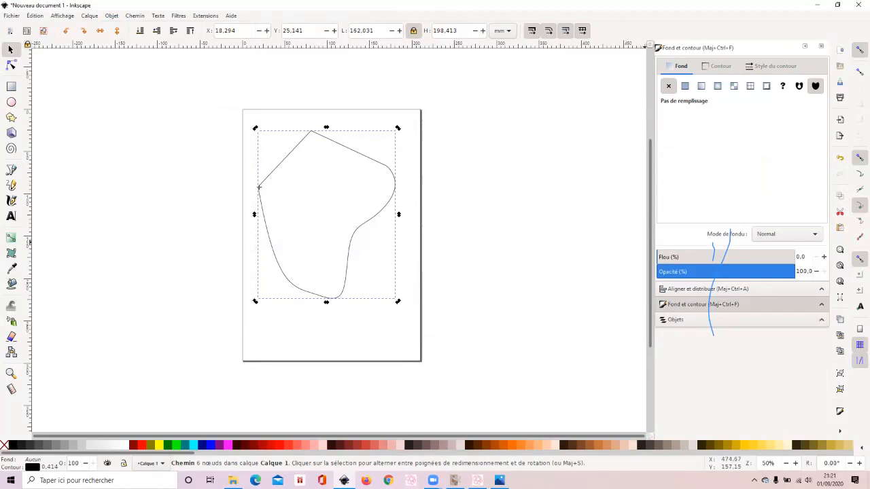
left_click(685, 85)
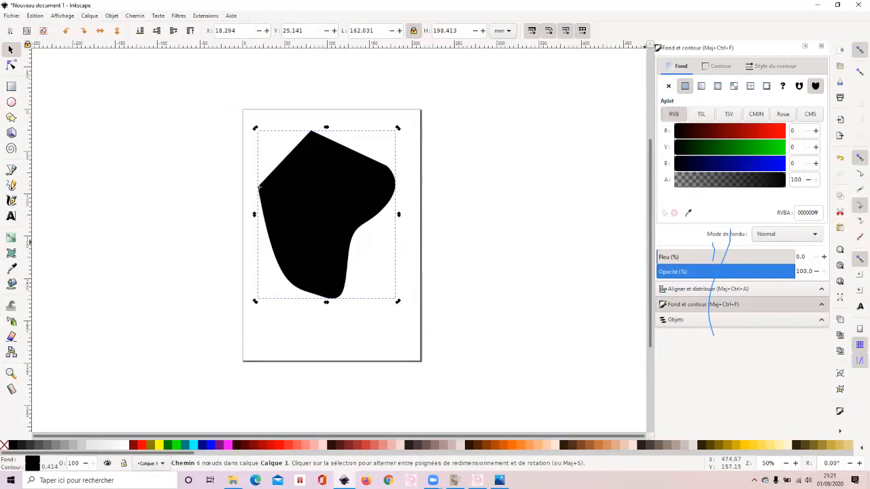
left_click(731, 130)
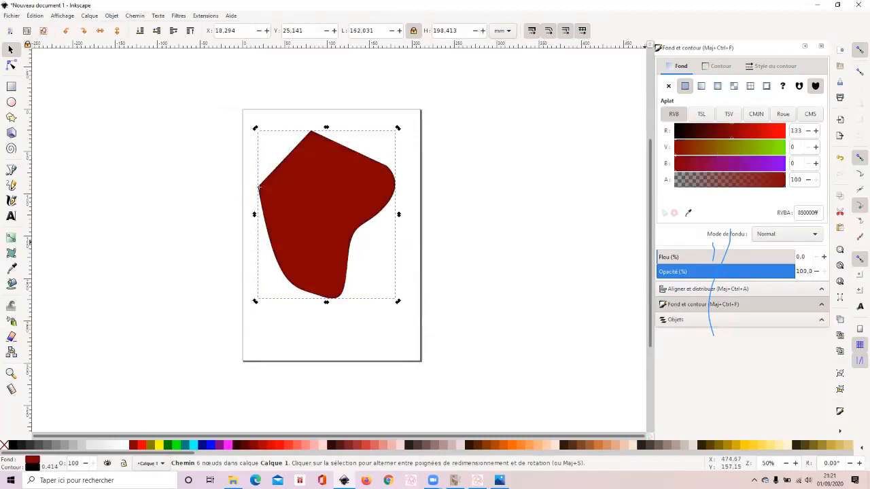
left_click(722, 146)
left_click(765, 164)
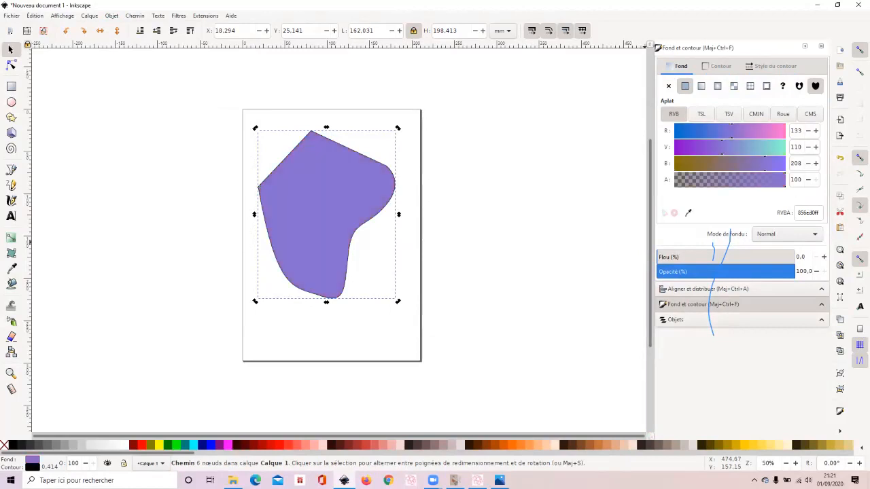
left_click(688, 131)
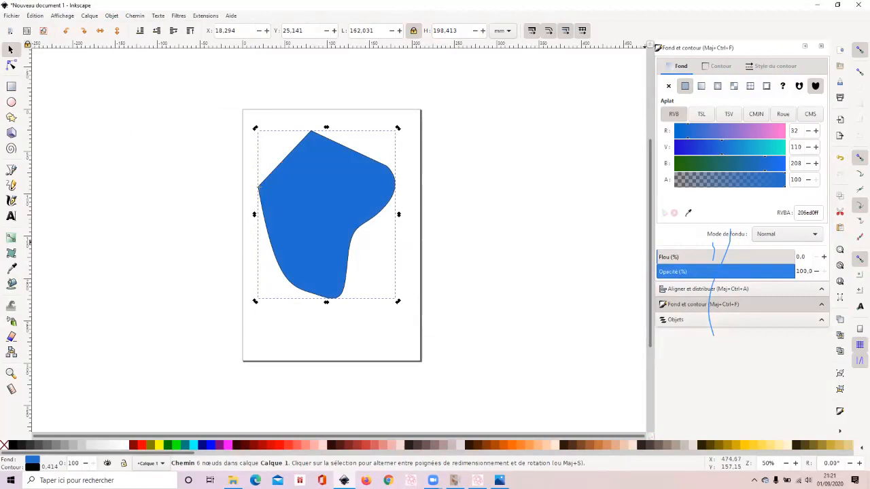
- Change the fill to pure red, RGB 255, 0, 0, with alpha 46, and deselect the path
left_click(783, 131)
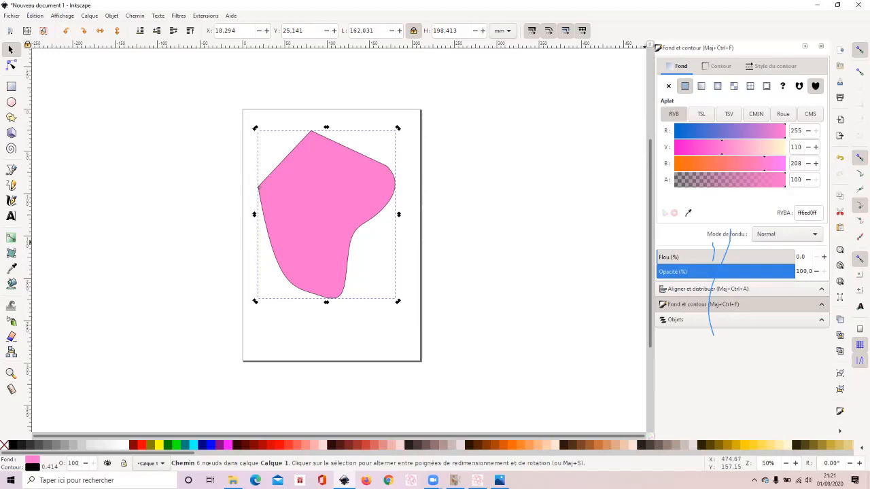
left_click_drag(722, 147, 675, 148)
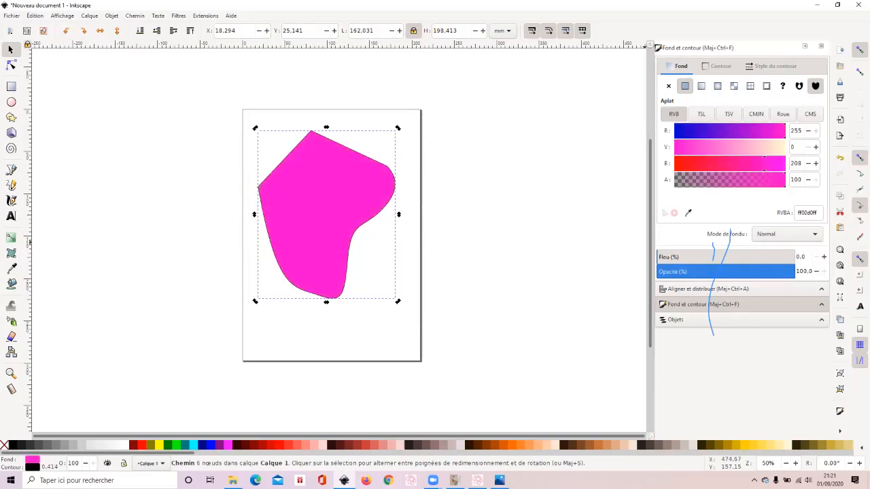
left_click_drag(764, 164, 675, 164)
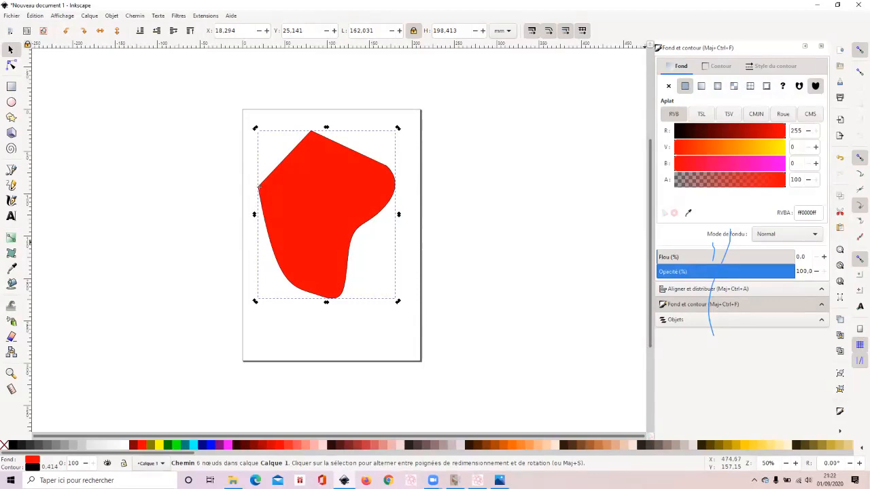
left_click(726, 180)
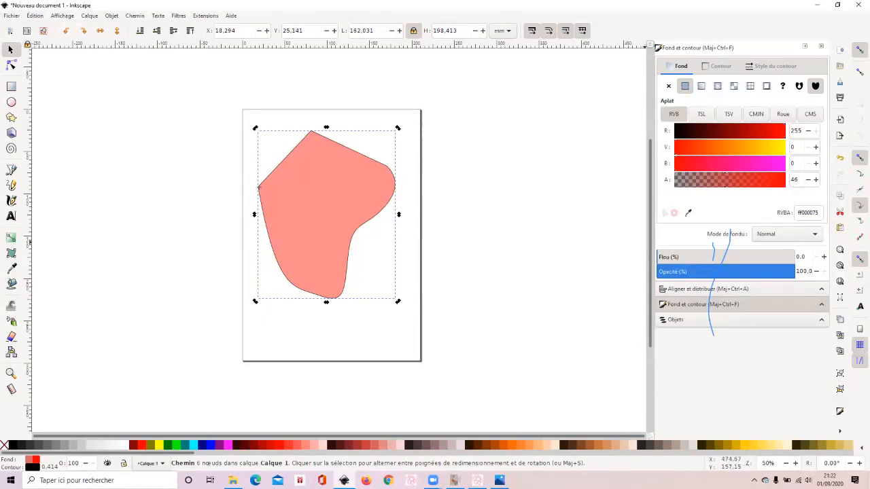
key("Escape")
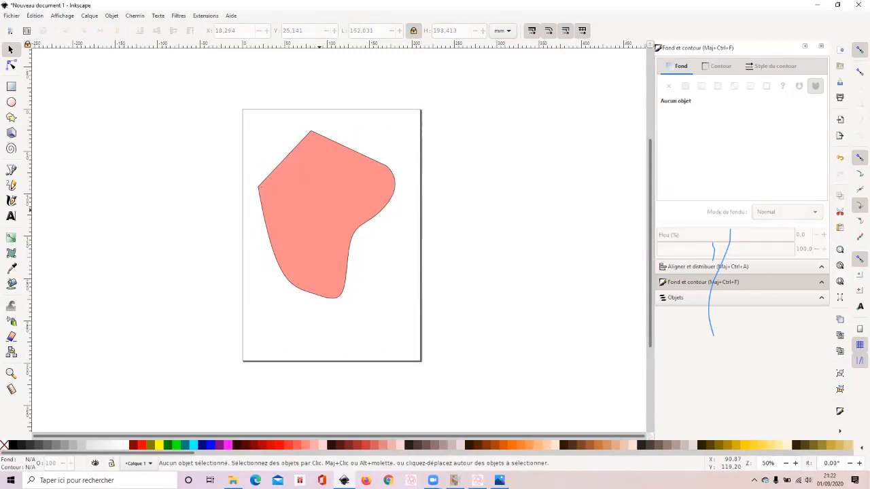
- Reselect the path from the list of objects and remove its stroke paint
left_click(688, 298)
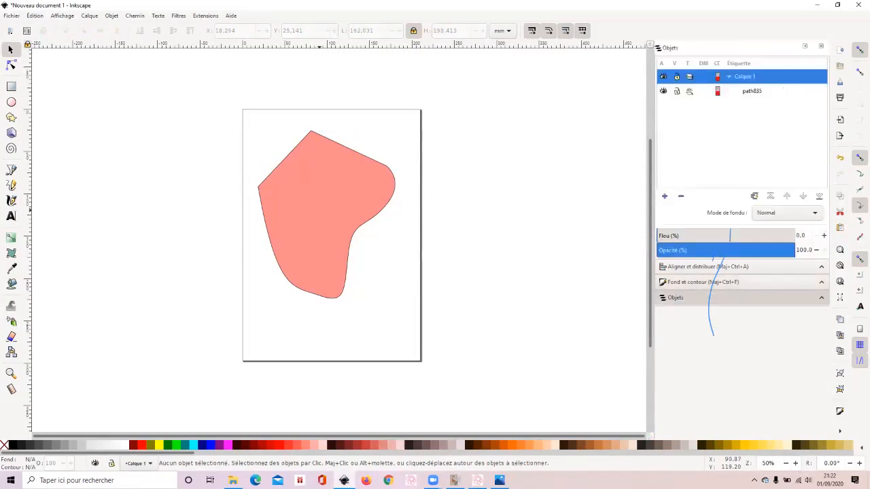
left_click(753, 91)
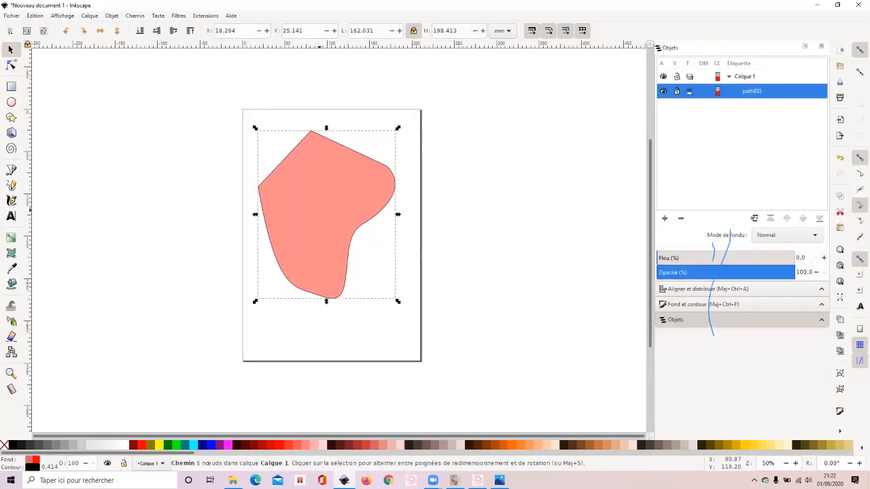
left_click(702, 305)
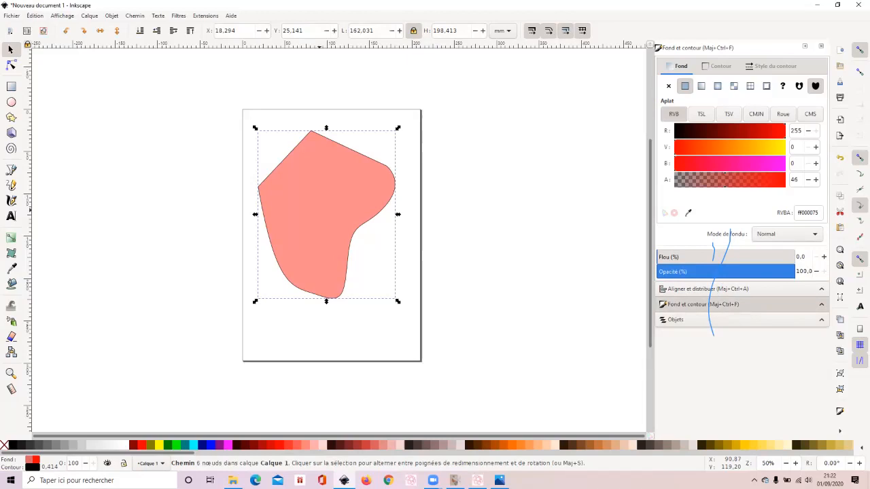
left_click(717, 66)
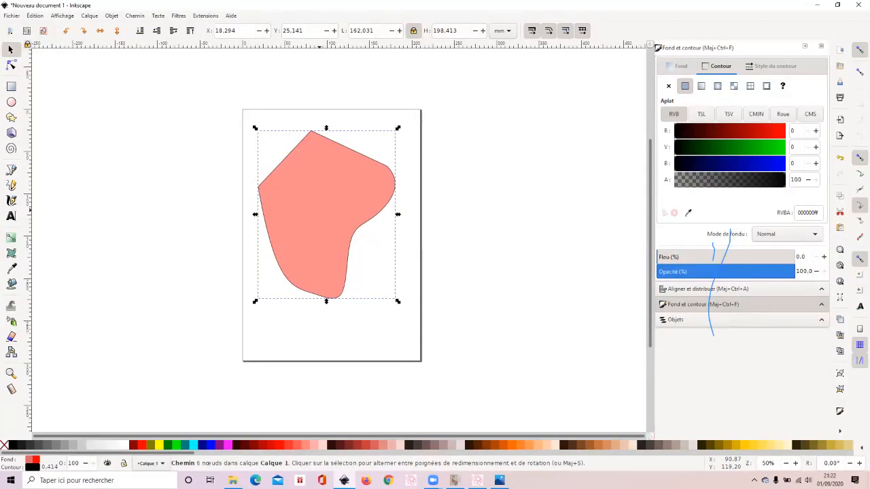
left_click(668, 85)
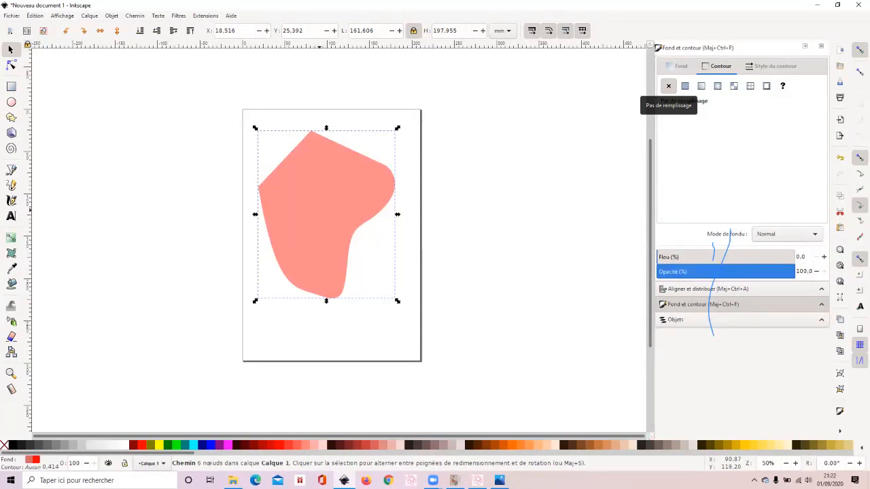
- Give the path a flat black stroke and set the stroke width to 3 mm
left_click(685, 86)
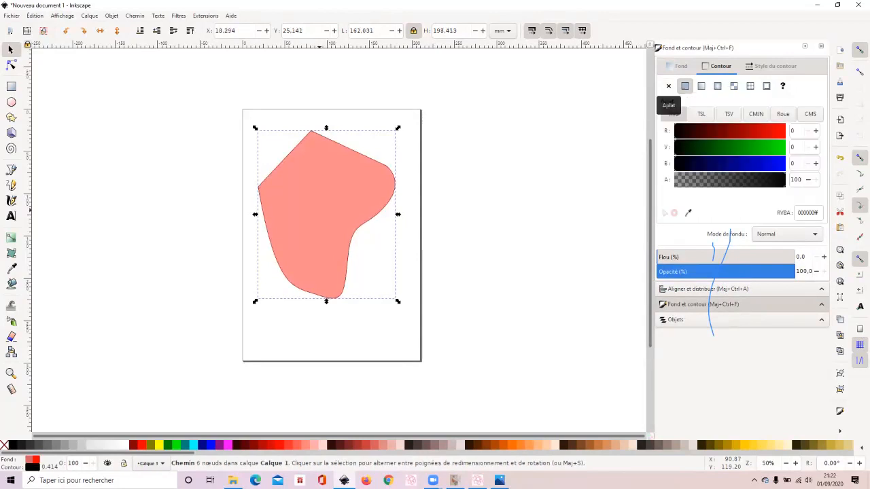
left_click(775, 66)
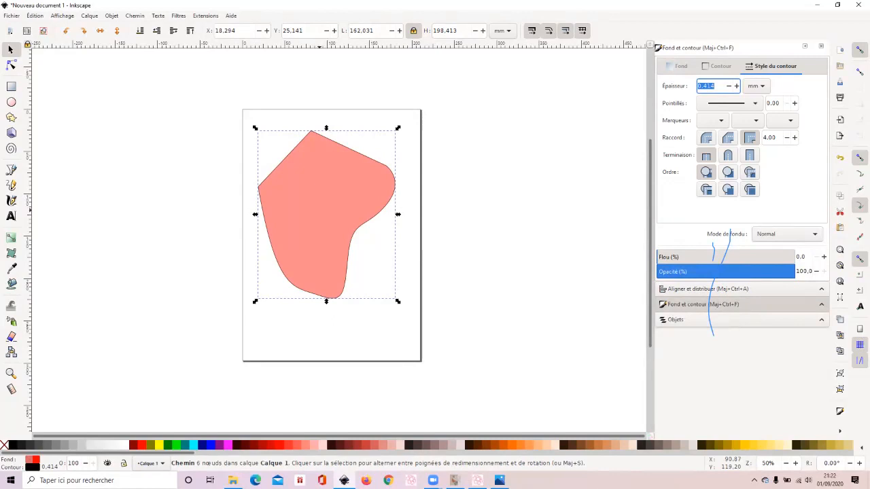
type("3")
key("Return")
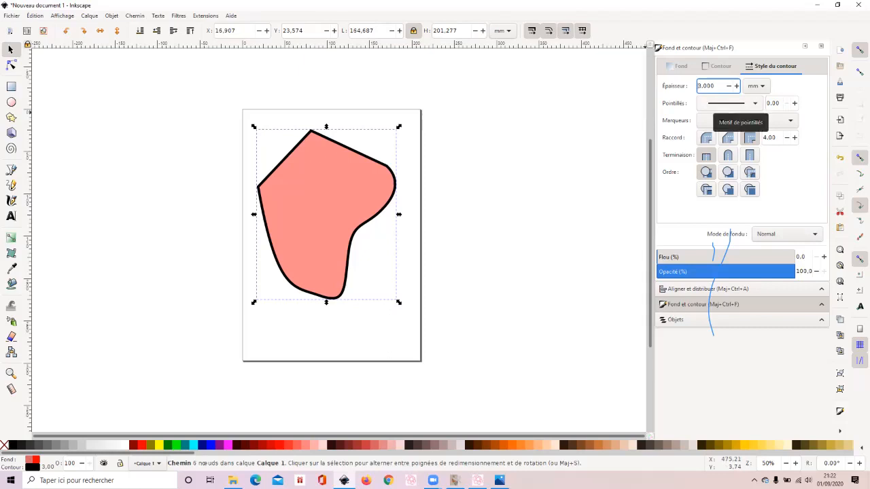
- Try a fine dotted pattern on the path's stroke, replace it with a long-dash pattern, and deselect the path
left_click(731, 103)
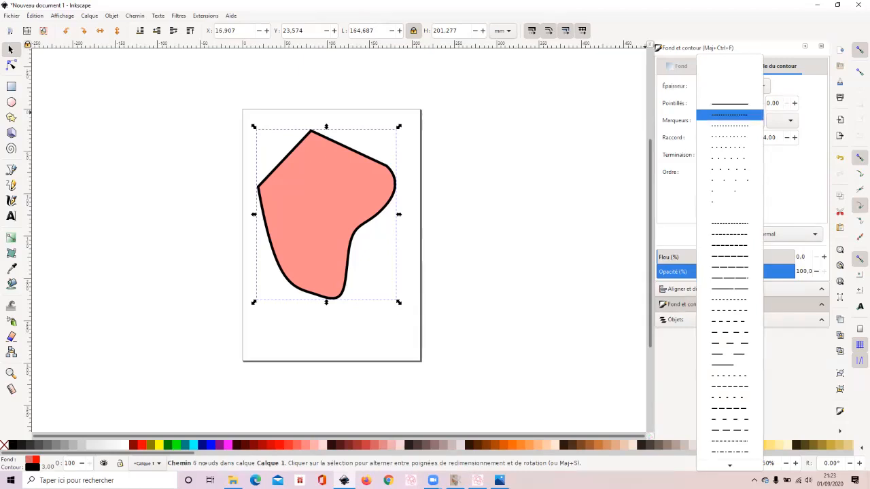
left_click(730, 114)
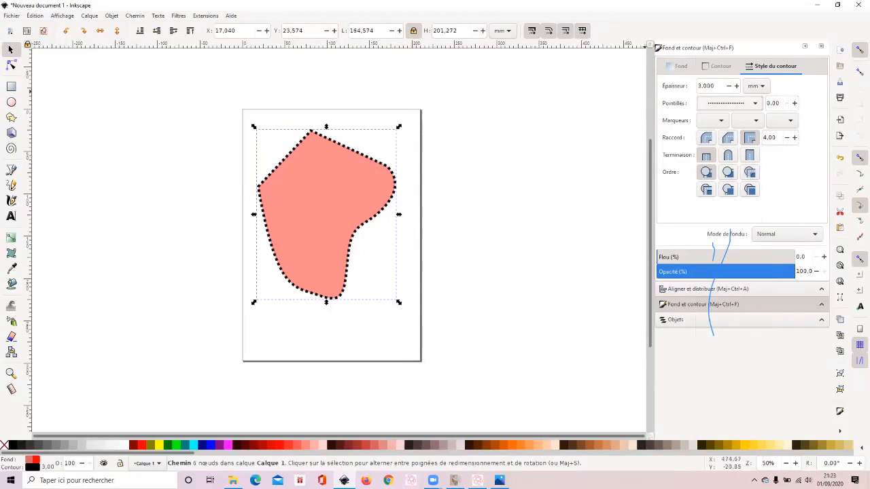
left_click(731, 102)
left_click(730, 257)
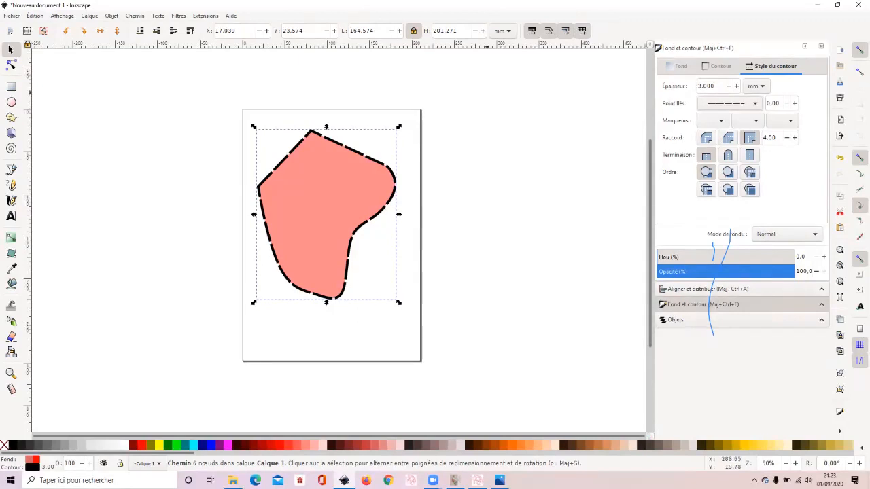
key("Escape")
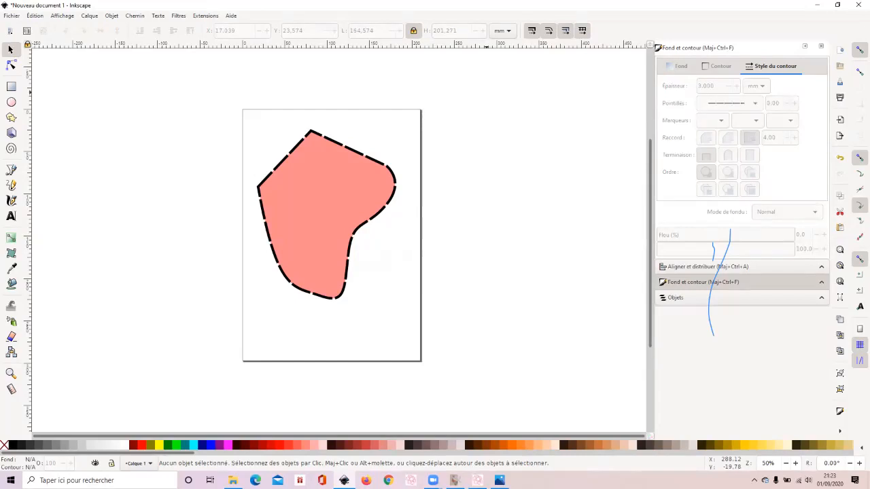
- Select the path from the list of objects and delete it
left_click(714, 298)
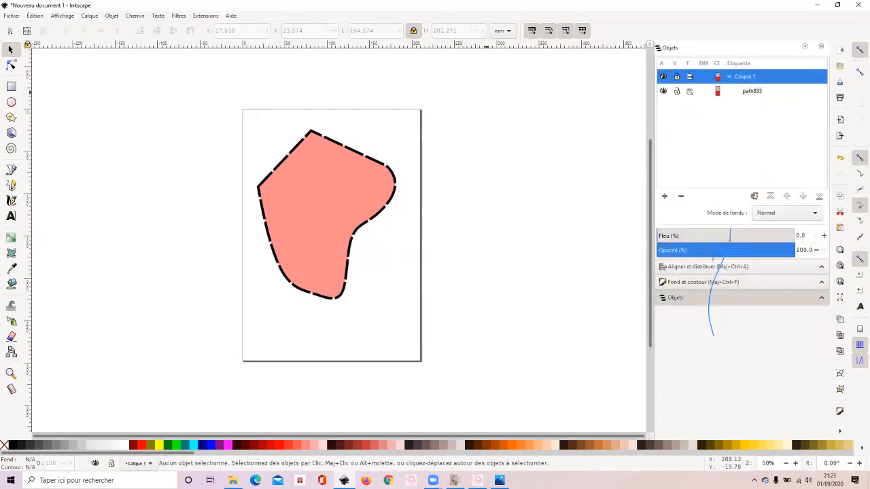
left_click(752, 91)
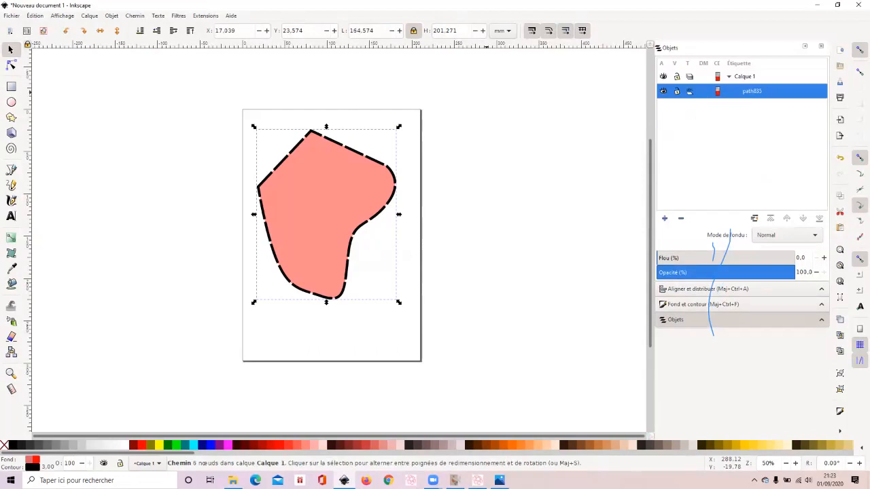
right_click(751, 93)
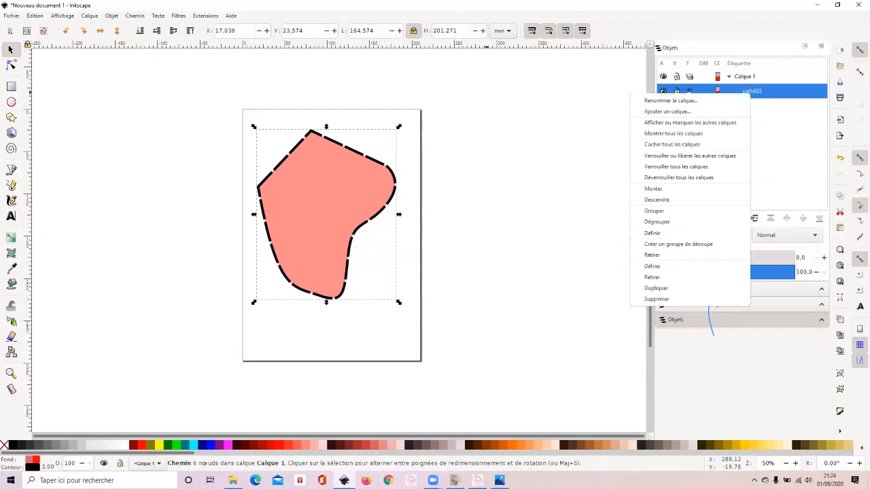
key("Escape")
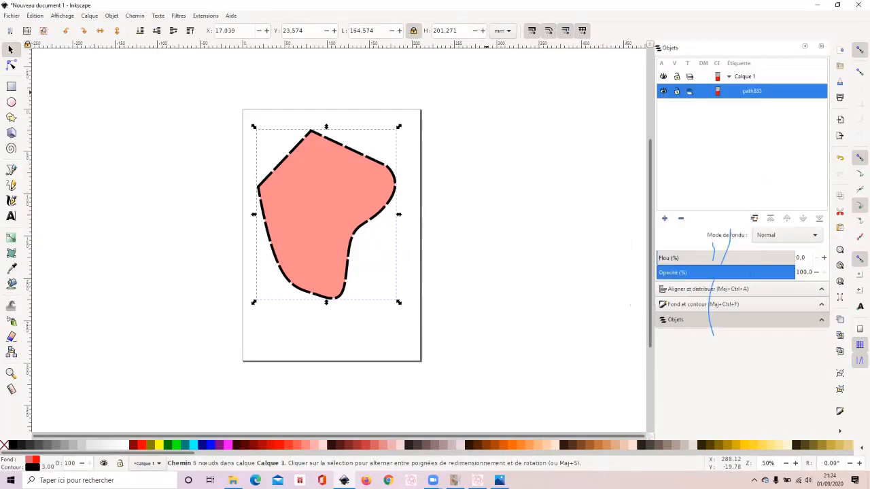
key("Delete")
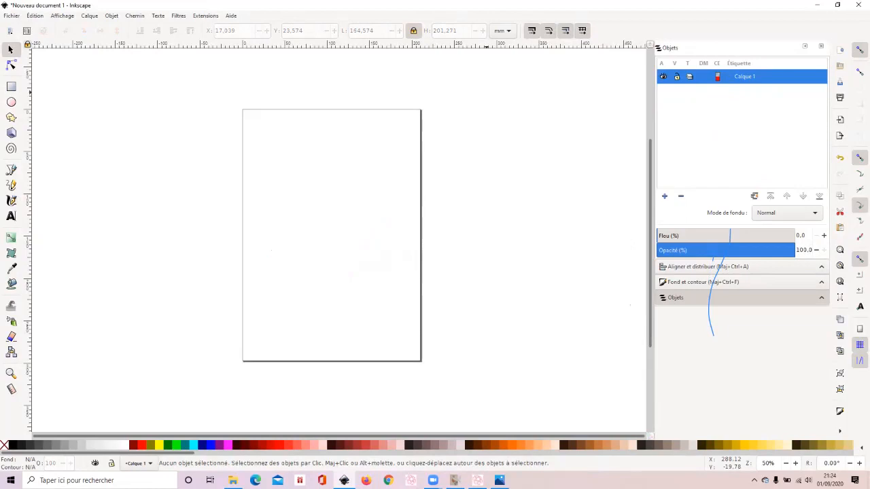
- Import the fleurdetail image as an embedded picture with the default import options and move it inside the page
left_click(11, 16)
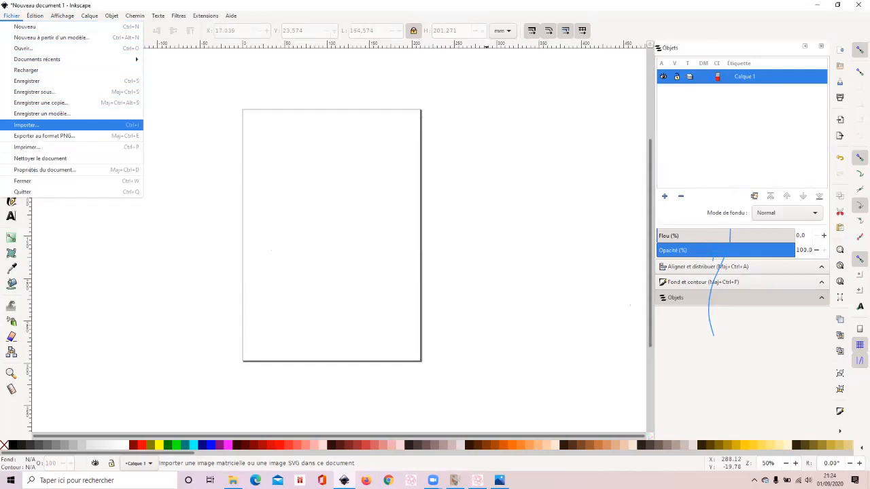
left_click(25, 125)
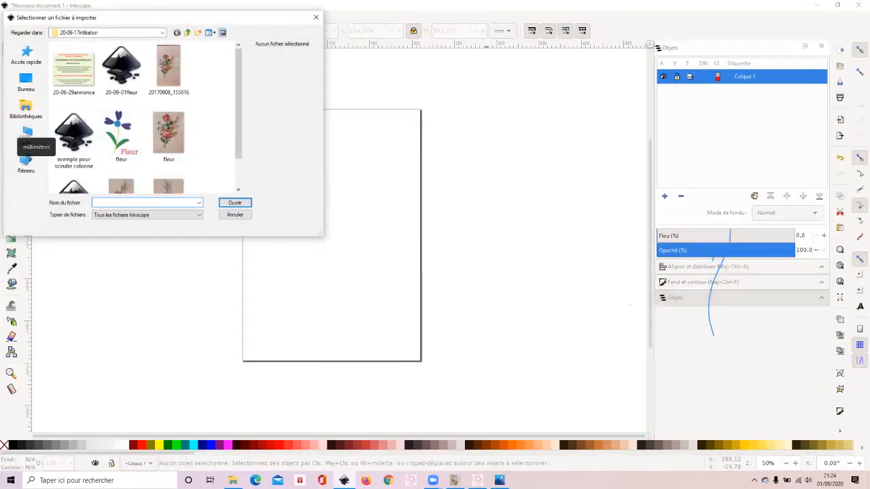
scroll(143, 115, "down", 1)
scroll(143, 116, "down", 2)
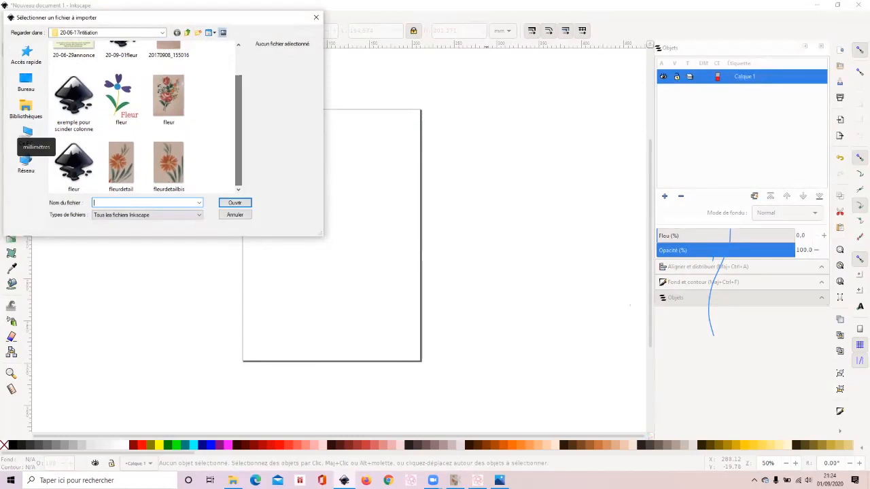
left_click(121, 166)
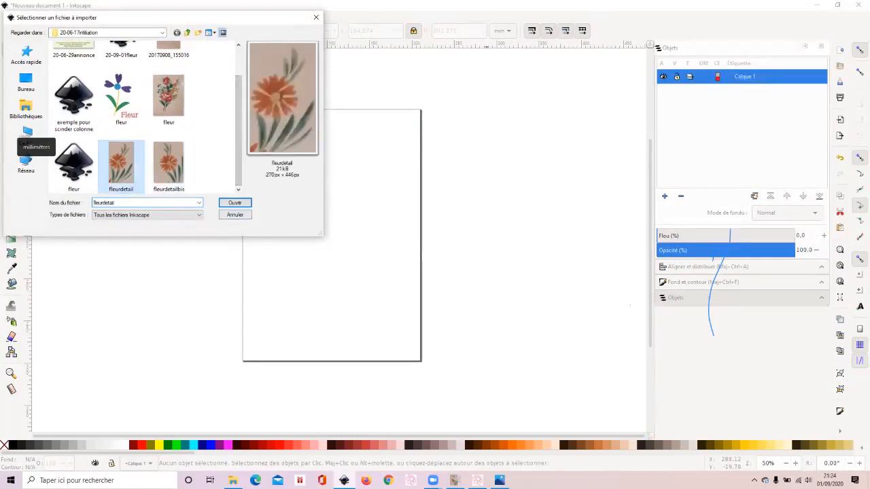
left_click(236, 204)
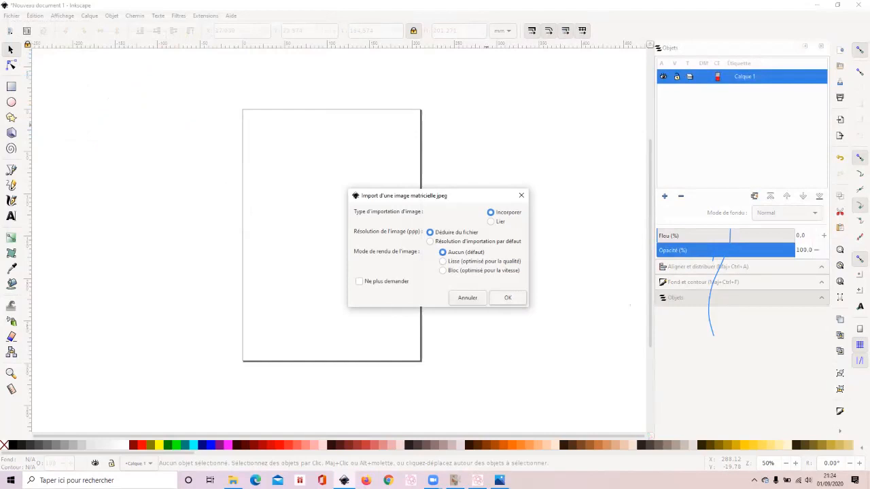
key("Return")
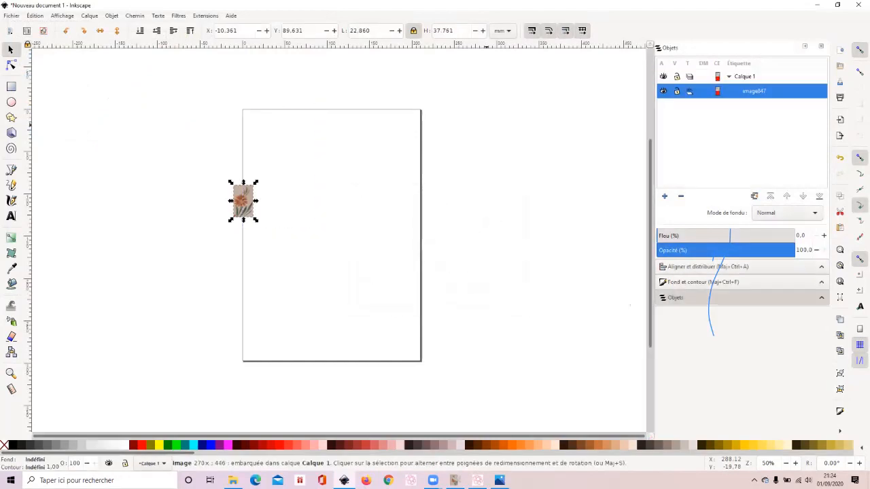
left_click_drag(247, 203, 321, 207)
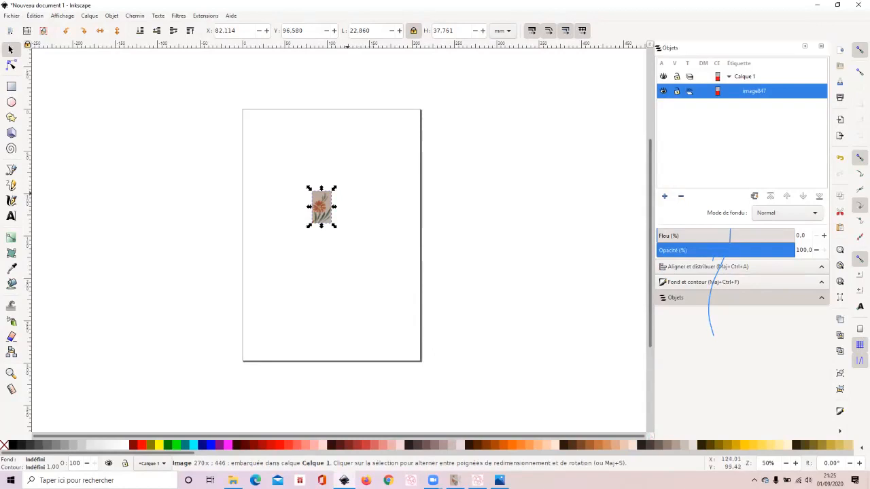
- Try enlarging the flower image proportionally to about 91 × 150 mm, undo the scaling, and deselect the image
left_click_drag(333, 189, 415, 95)
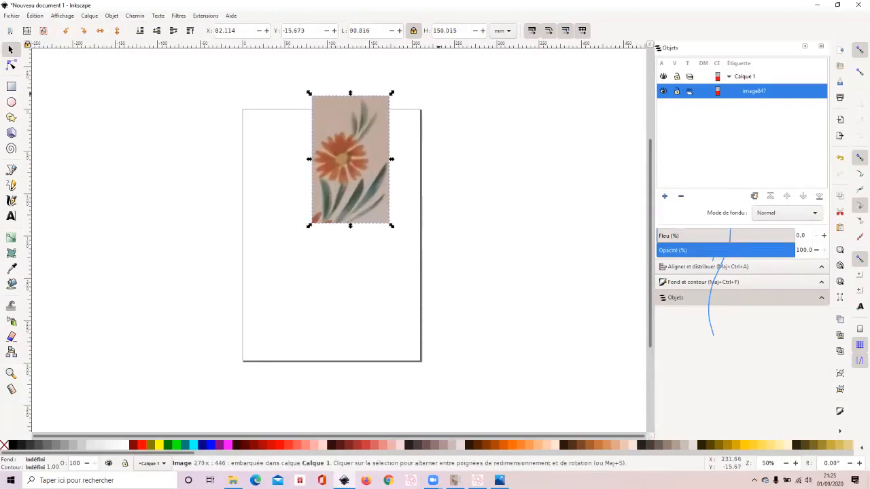
key("ctrl")
key("ctrl+z")
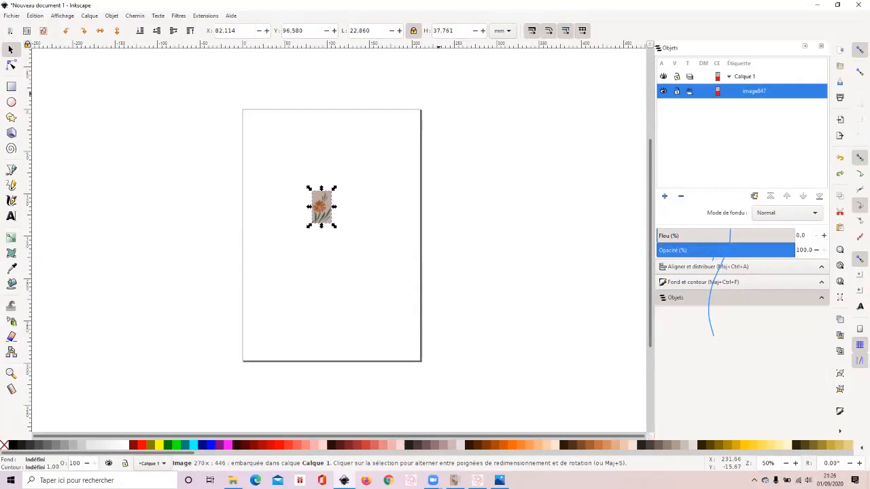
left_click(439, 96)
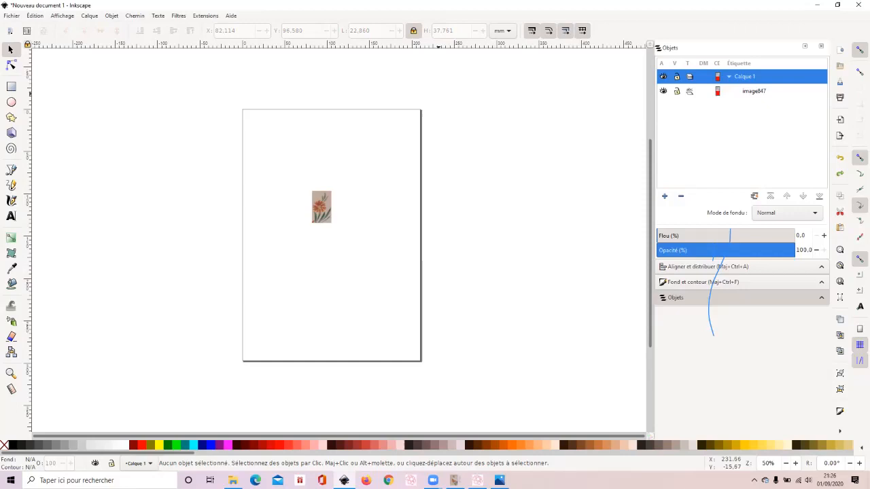
- Open the document properties and set the page width to 156 mm
left_click(12, 16)
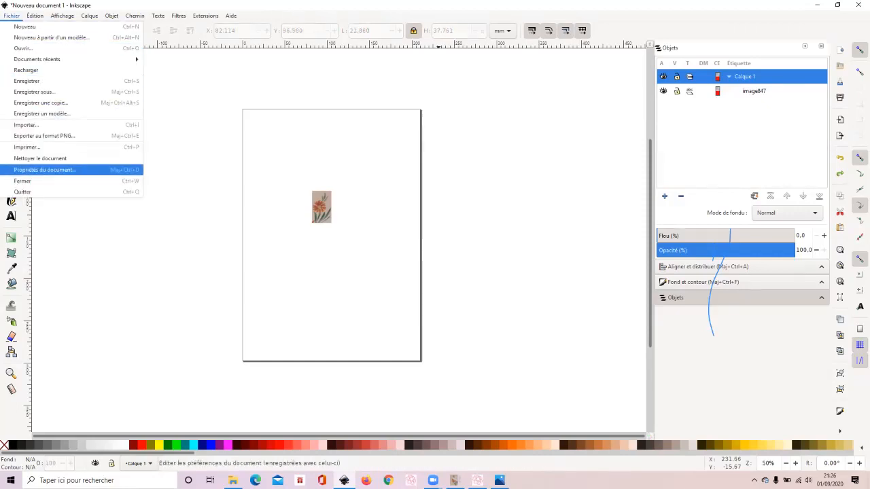
left_click(44, 169)
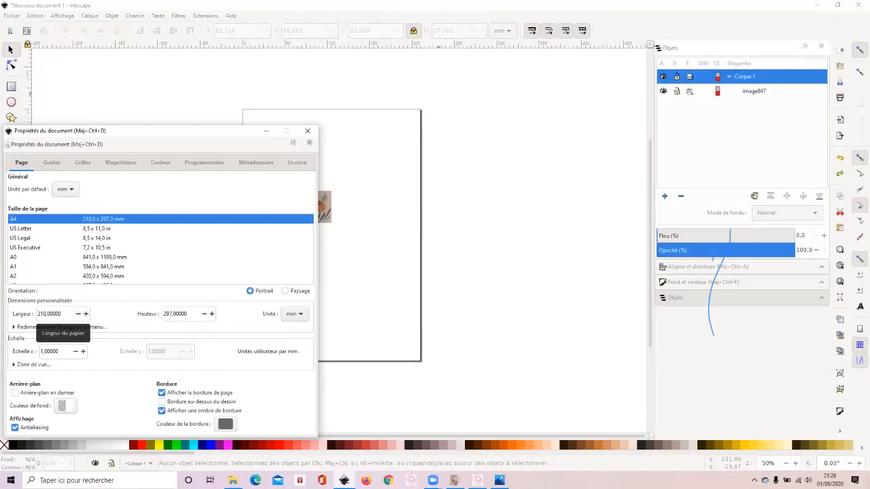
left_click(63, 314)
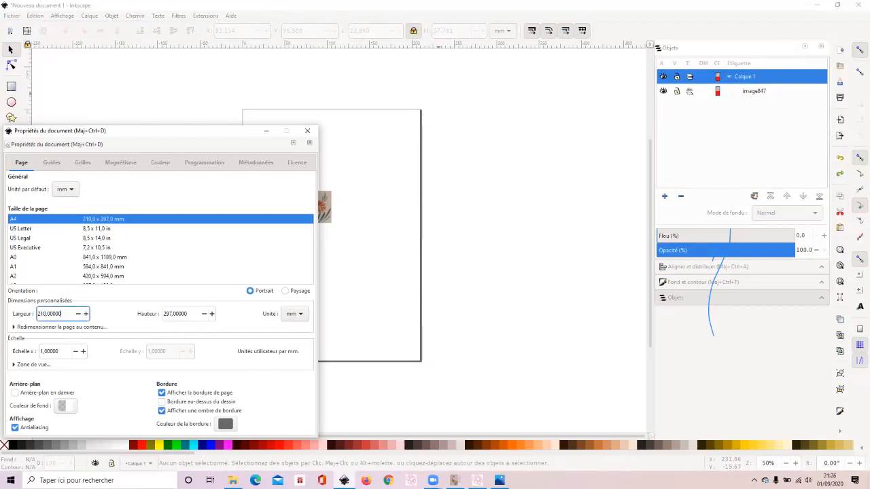
left_click_drag(63, 314, 37, 314)
type("156")
key("Tab")
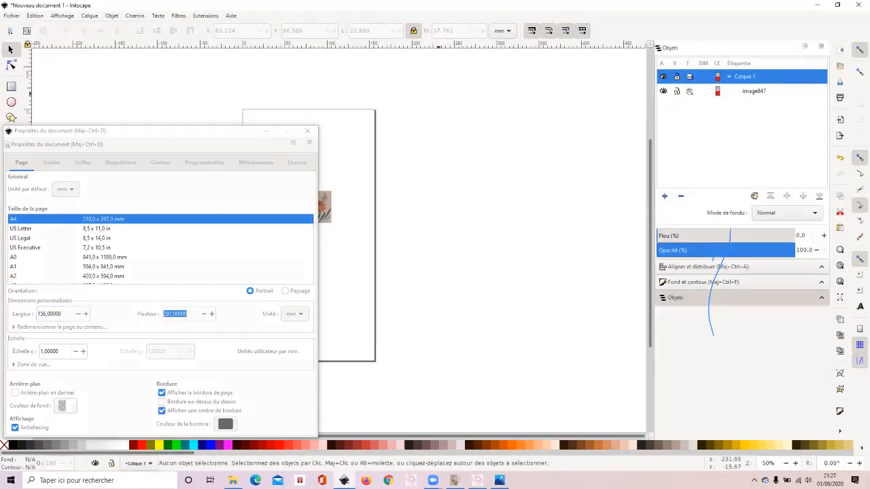
- Set the page height to 180 mm and close the document properties
key("1")
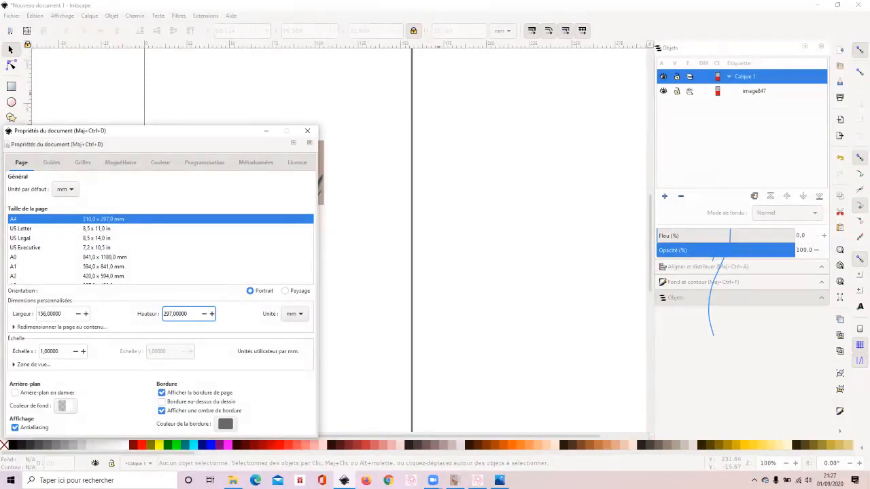
left_click_drag(188, 314, 163, 314)
type("180")
key("Return")
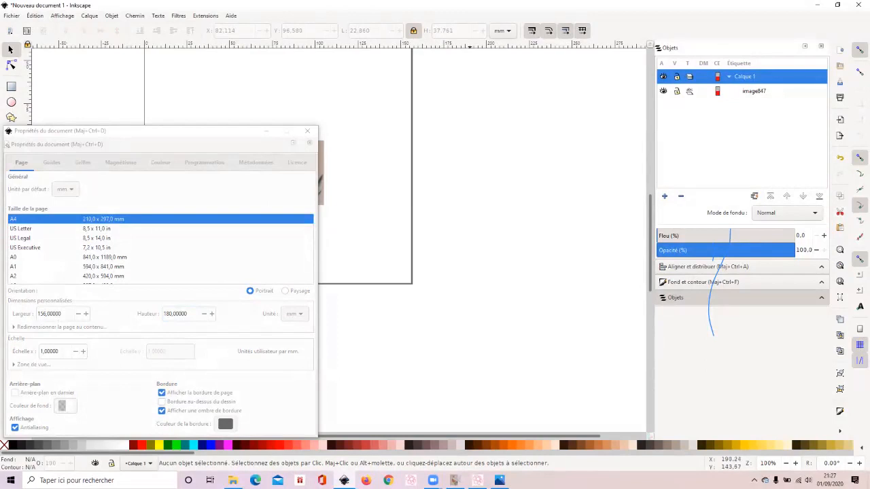
scroll(472, 221, "down", 1)
scroll(470, 221, "up", 3)
scroll(471, 221, "down", 4)
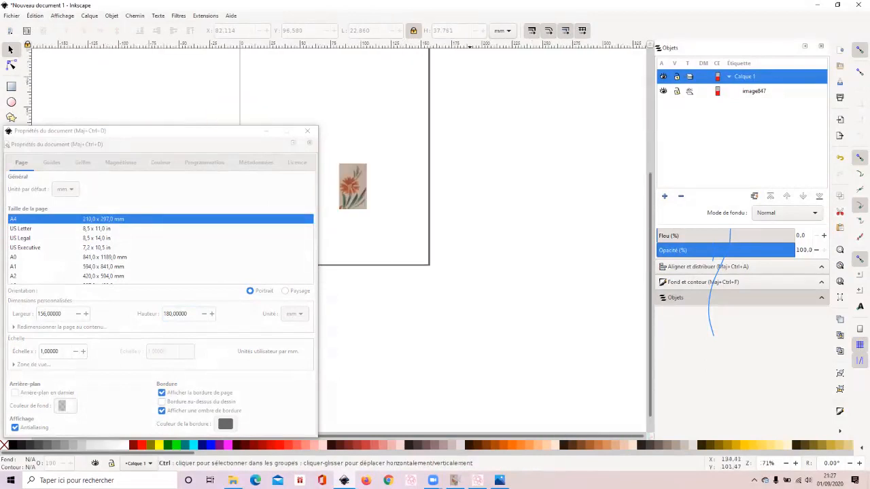
left_click(307, 130)
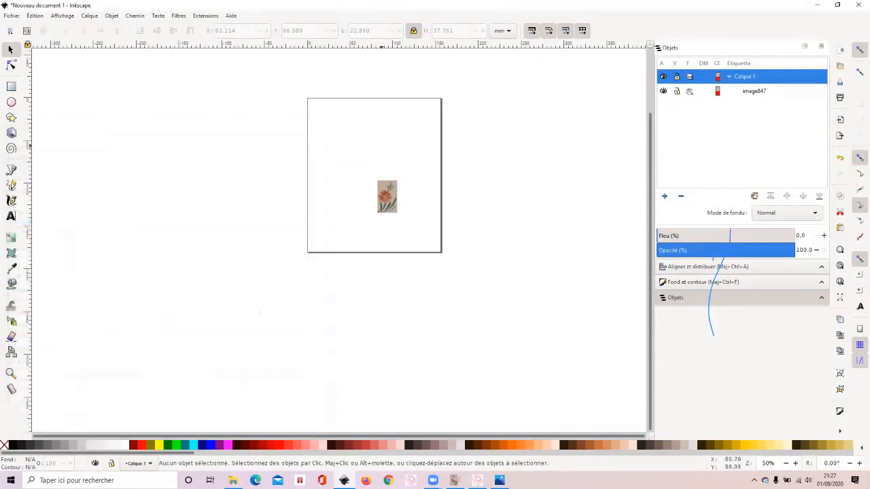
- Scale the flower image up proportionally to about 73 × 120 mm within the page, and leave it selected
scroll(383, 137, "up", 1)
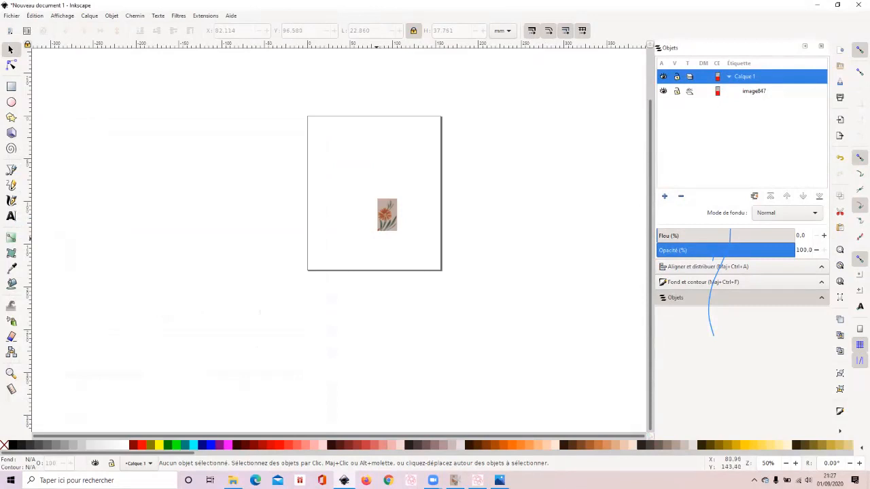
left_click(386, 219)
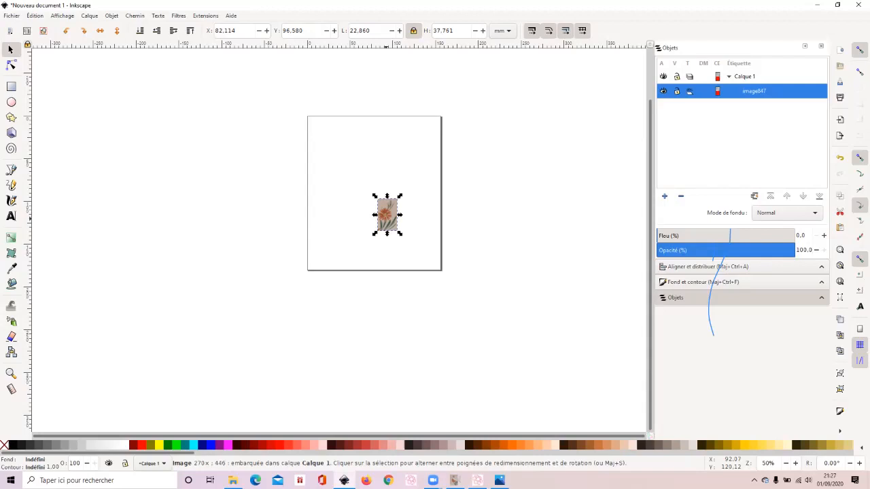
left_click_drag(400, 196, 436, 148)
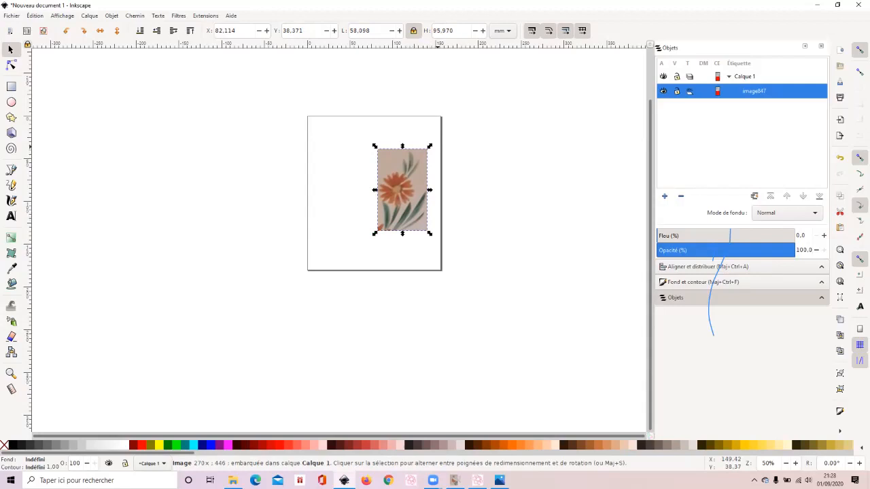
left_click_drag(374, 233, 365, 254)
key("Escape")
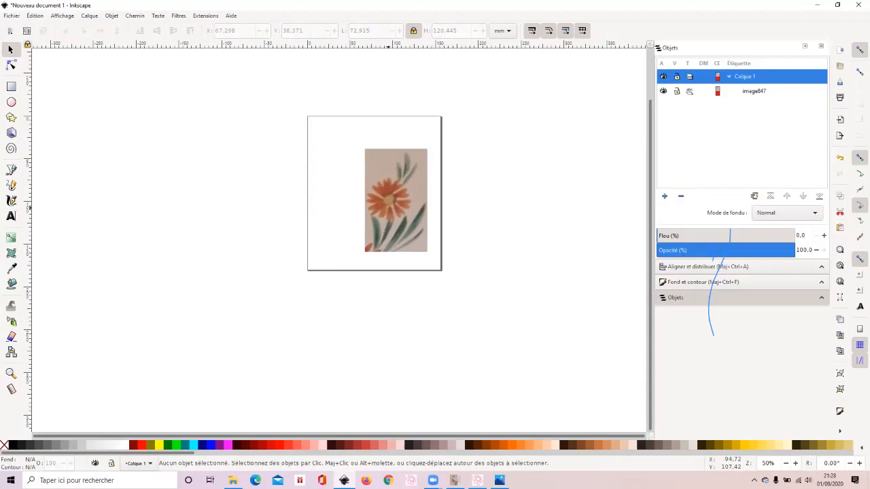
left_click(388, 208)
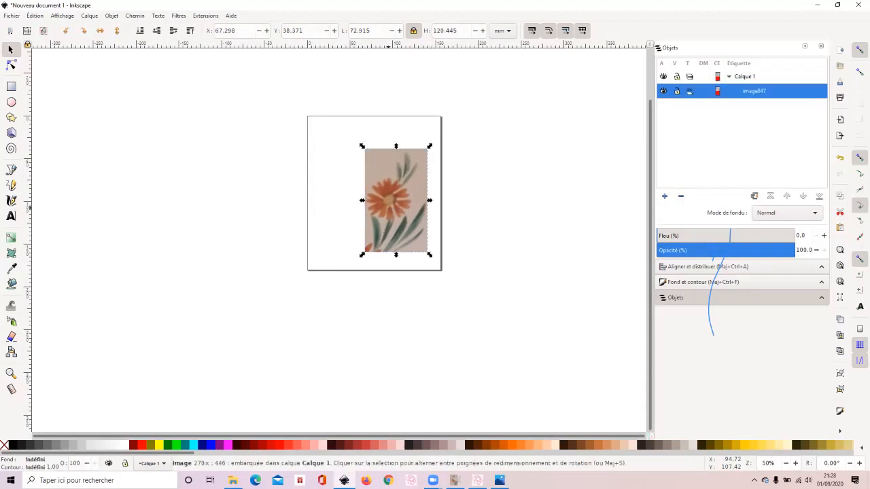
- Deselect the flower image and save the document as dessin in Inkscape SVG format
key("Escape")
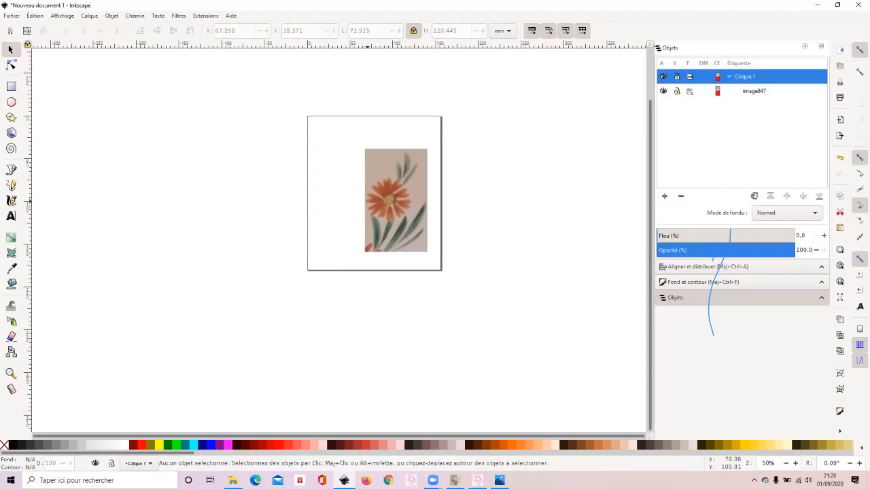
left_click(367, 202)
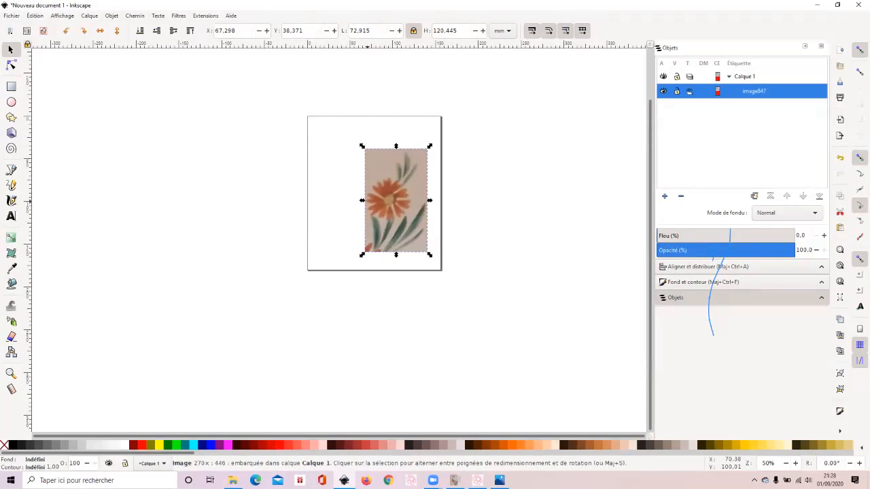
left_click(745, 77)
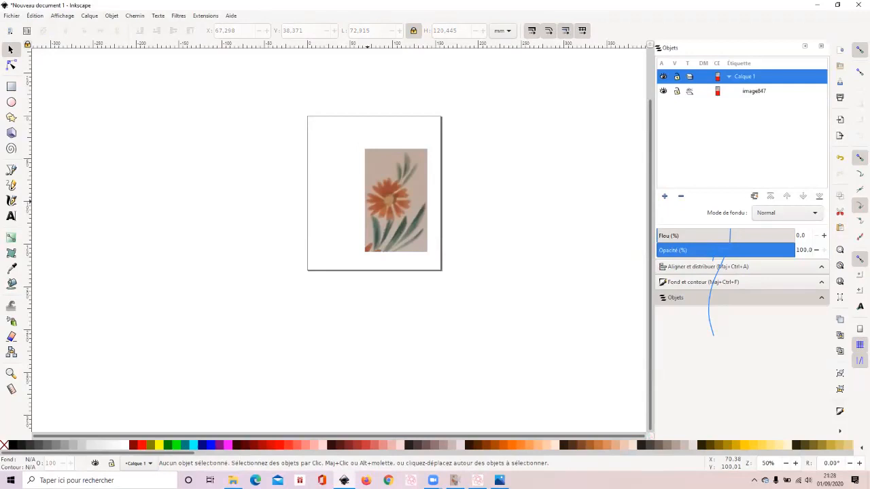
left_click(12, 16)
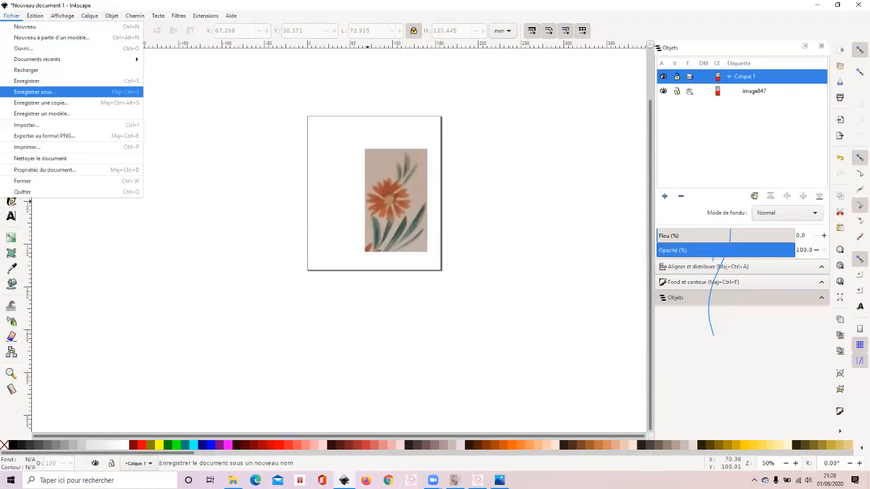
left_click(35, 92)
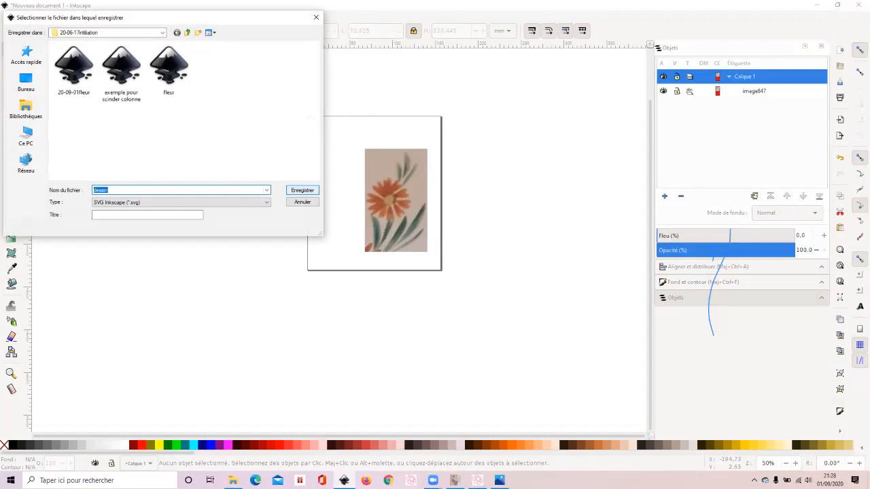
key("Return")
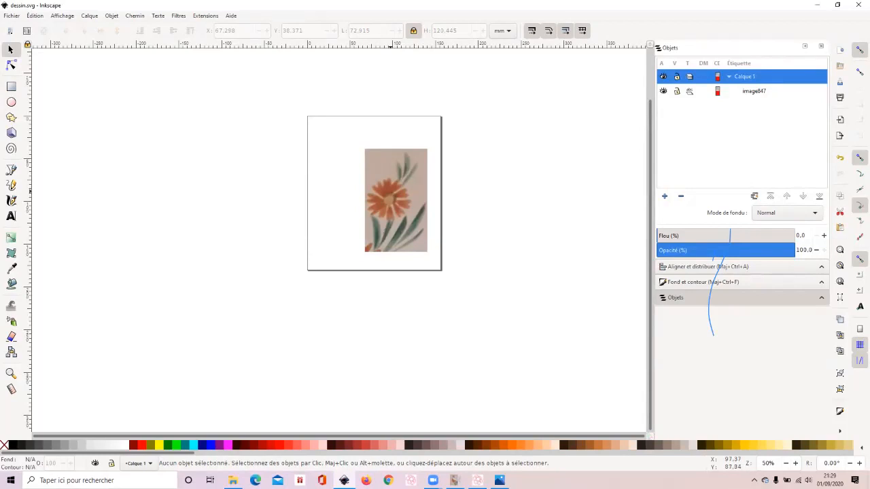
left_click(391, 191)
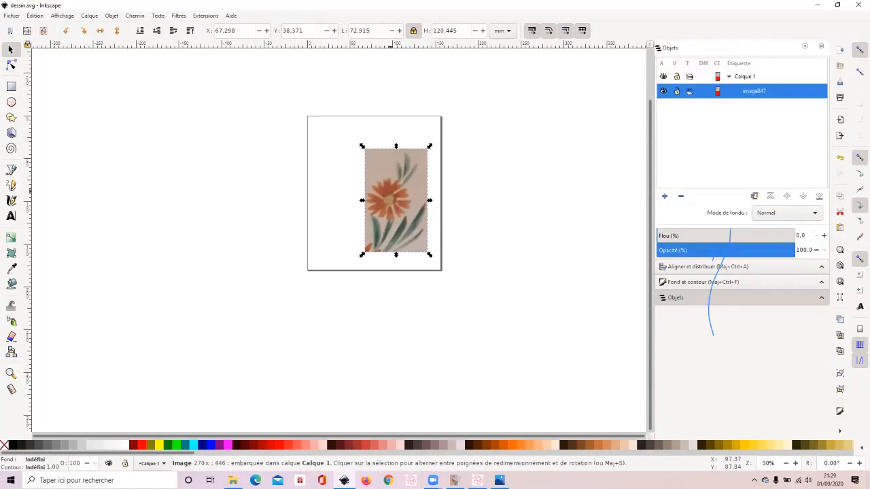
key("Escape")
key("ctrl")
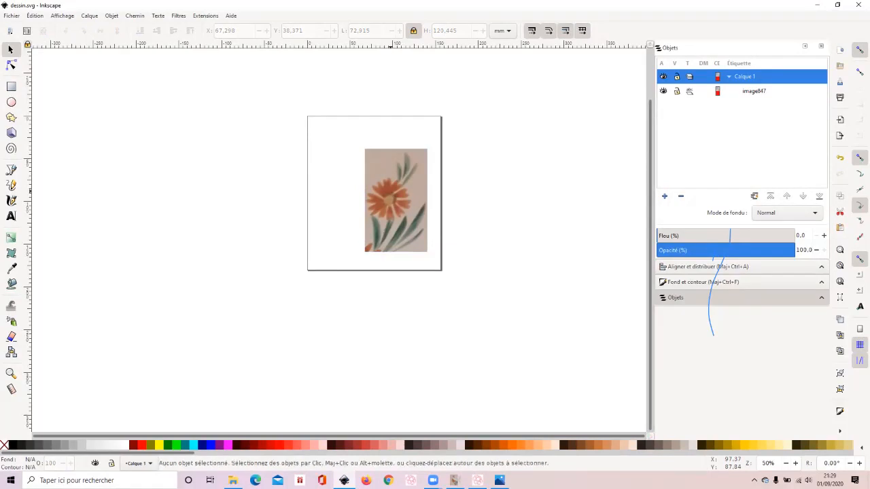
key("ctrl")
key("ctrl")
- Trace the petal just right of the flower's centre as a closed, straight-edged path with a notched tip, using the Bézier tool
left_click(62, 15)
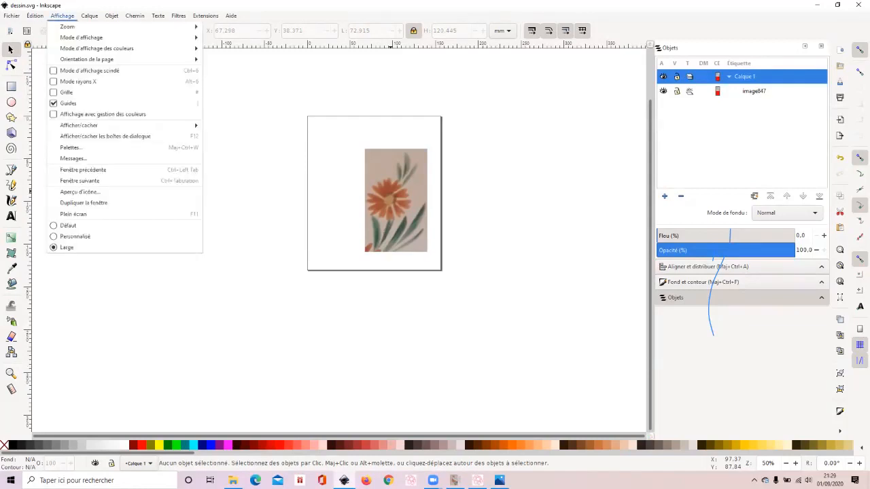
mouse_move(68, 27)
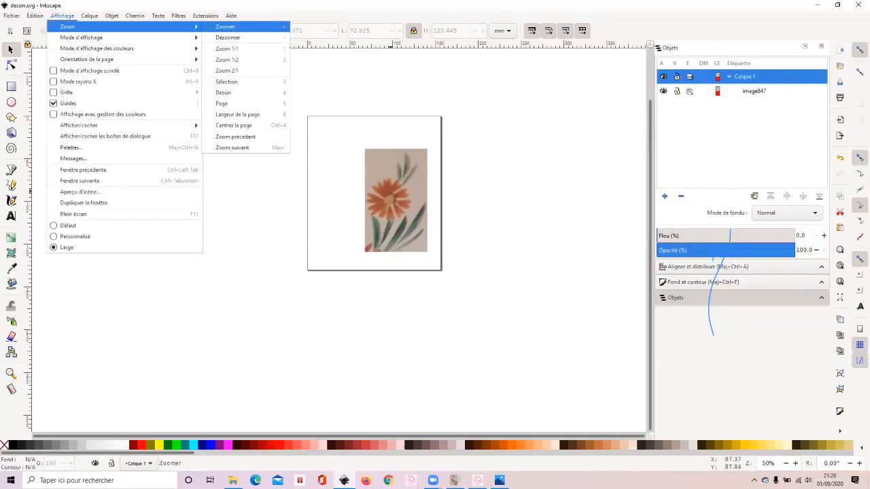
left_click(225, 26)
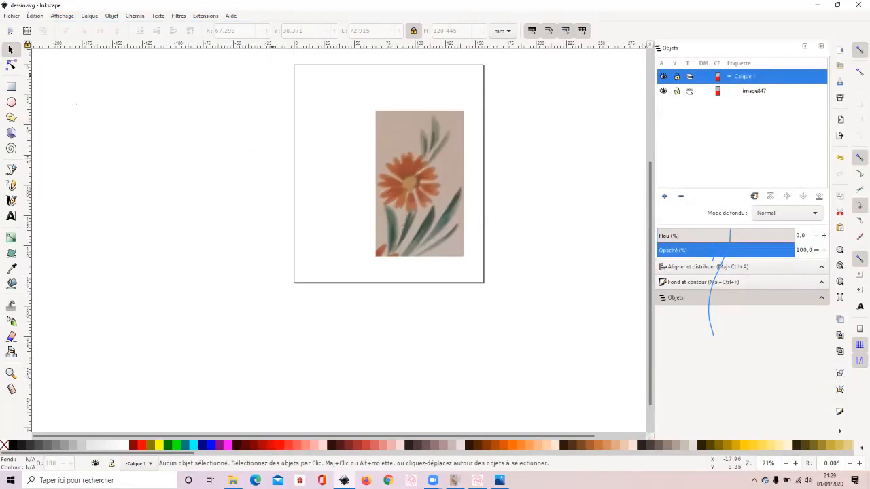
key("plus")
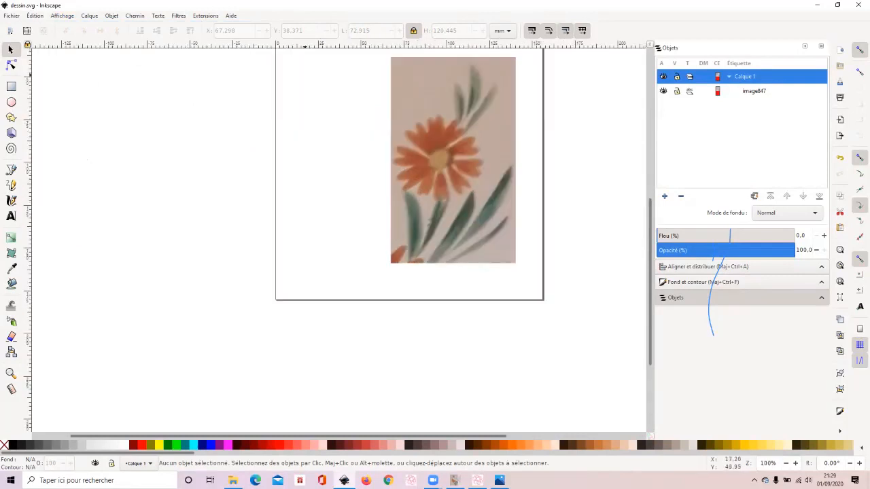
scroll(427, 216, "up", 3)
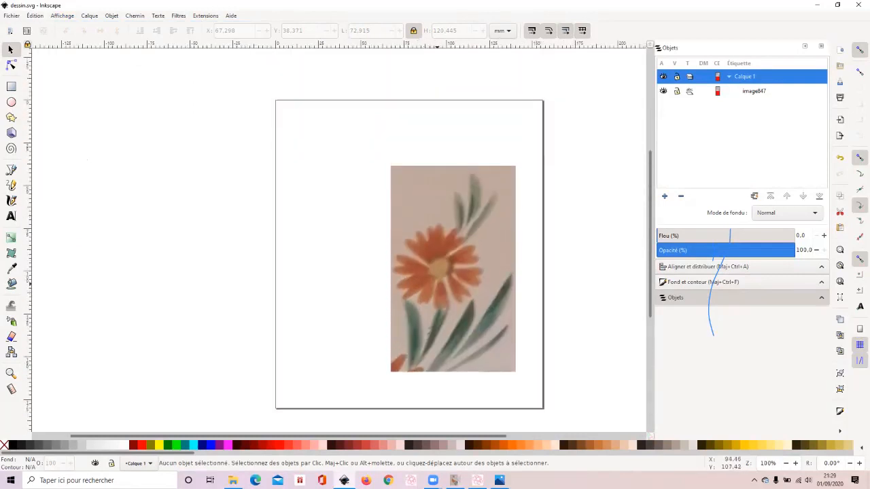
key("plus")
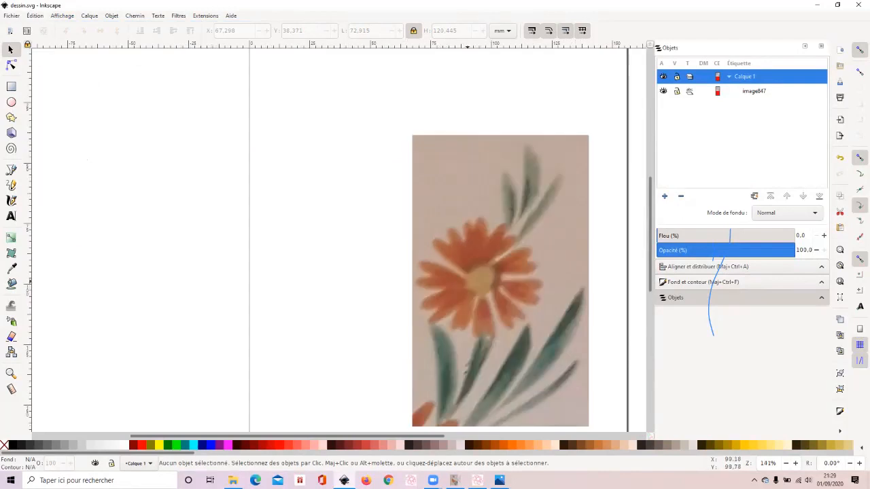
scroll(468, 281, "right", 4)
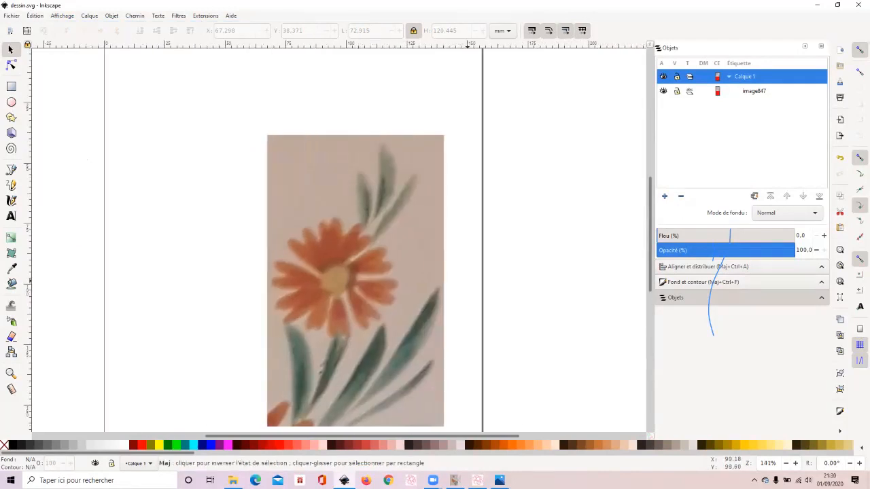
scroll(468, 281, "down", 1)
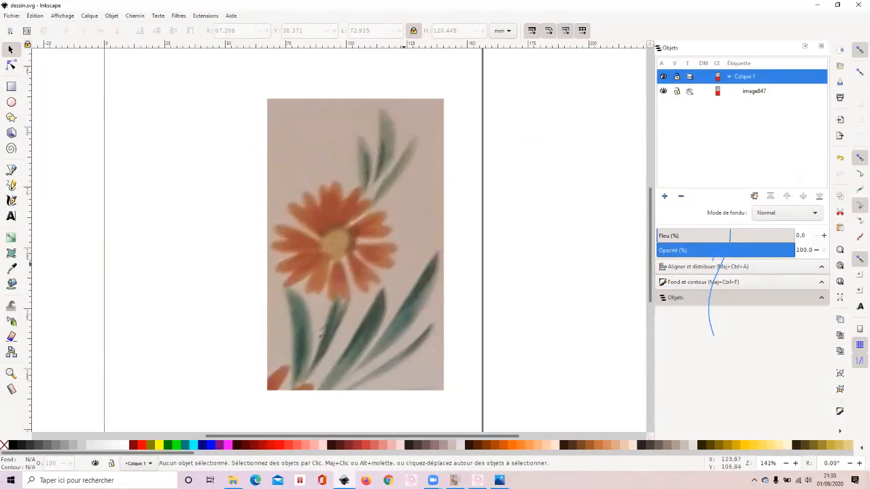
left_click(11, 169)
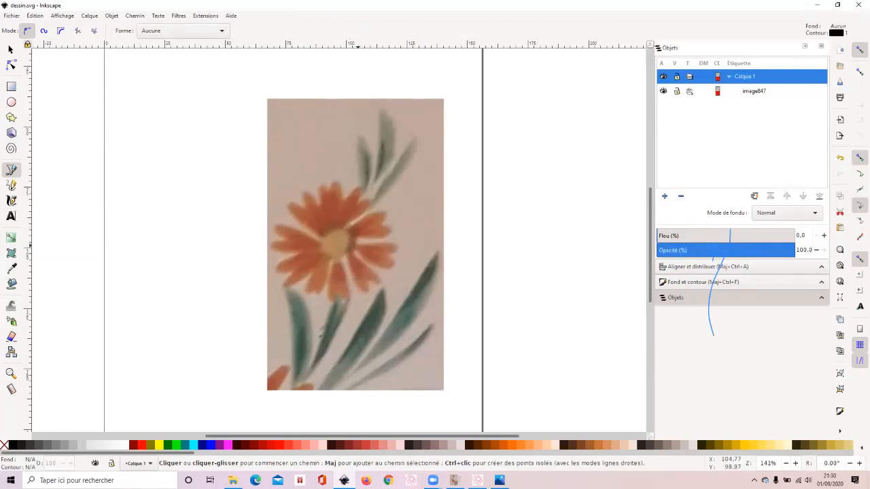
left_click(358, 245)
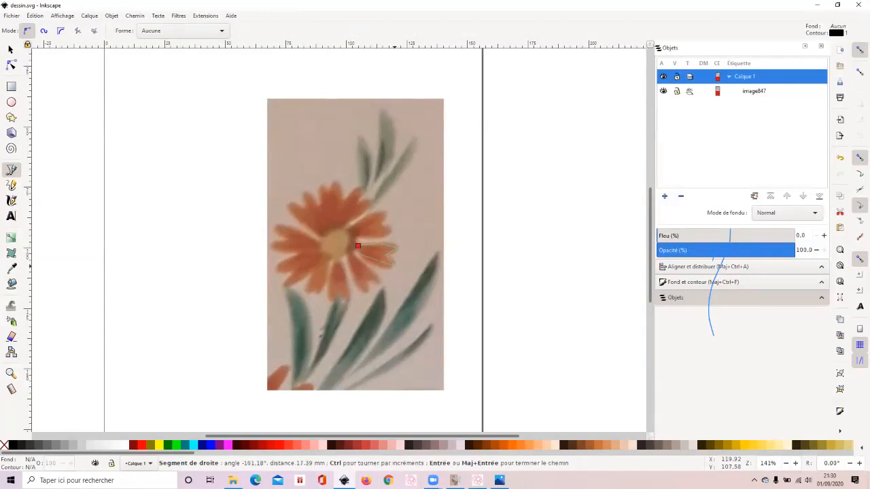
left_click(357, 246)
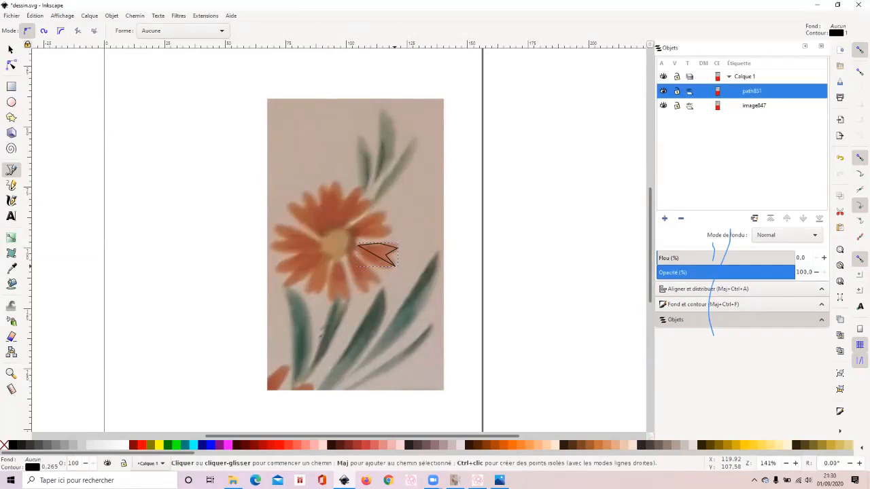
- Bend the petal path's long lower segment and its upper outer segment outward into curves with the node tool
left_click(11, 65)
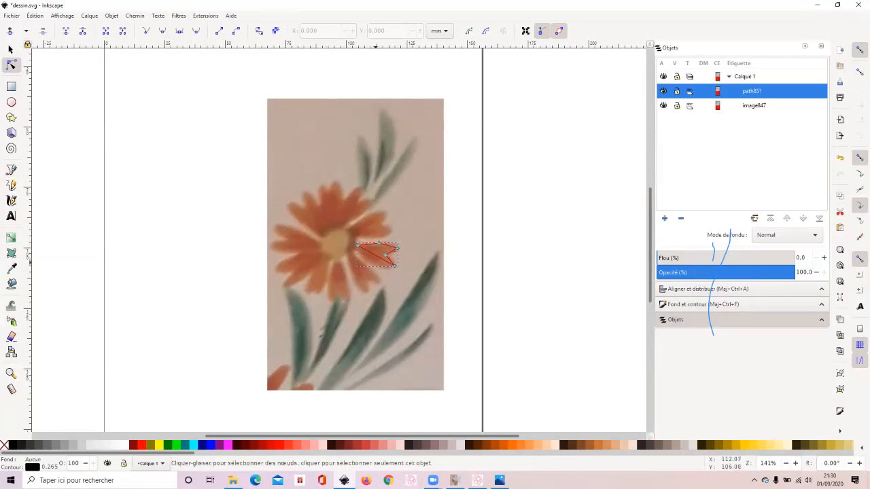
left_click_drag(380, 254, 372, 258)
key("plus")
key("plus")
key("plus")
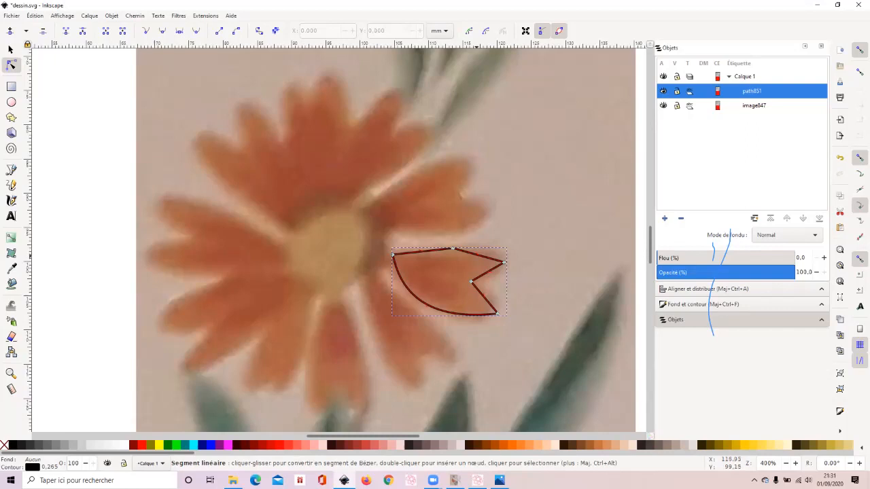
left_click_drag(478, 255, 484, 250)
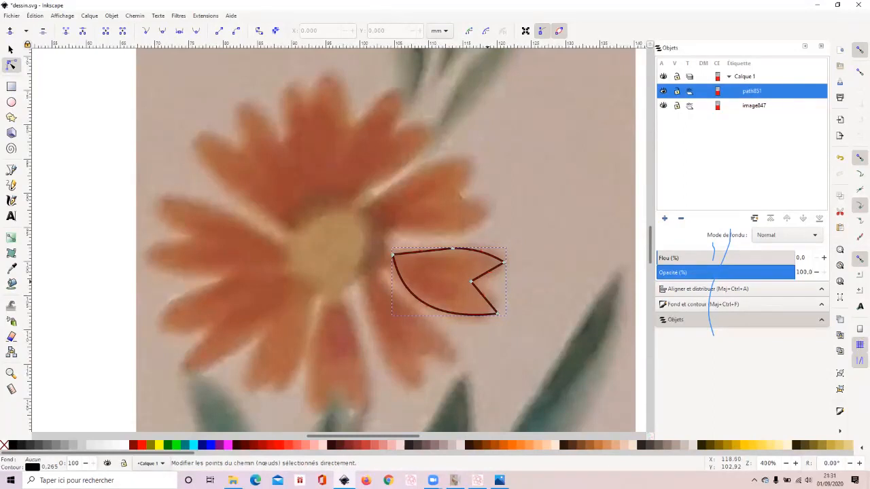
- Trace the leftmost leaf below the flower as a closed Bézier path and bend its right edge outward to follow the leaf
key("minus")
key("minus")
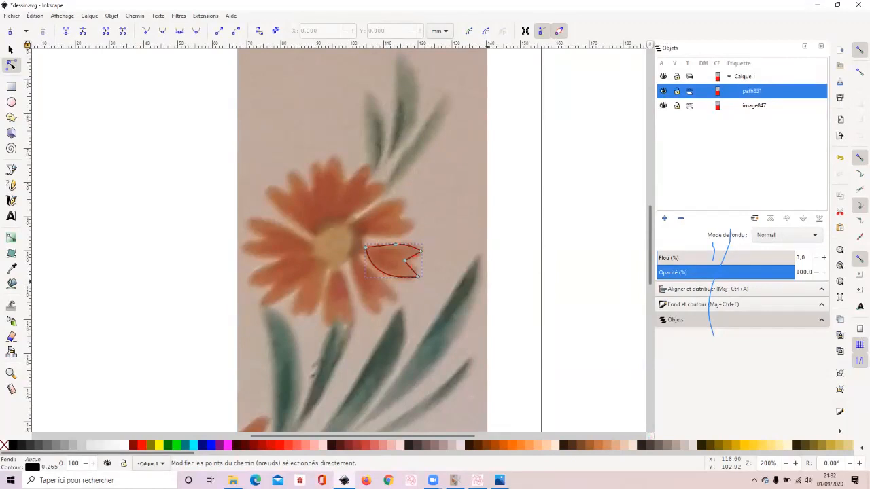
scroll(362, 237, "down", 3)
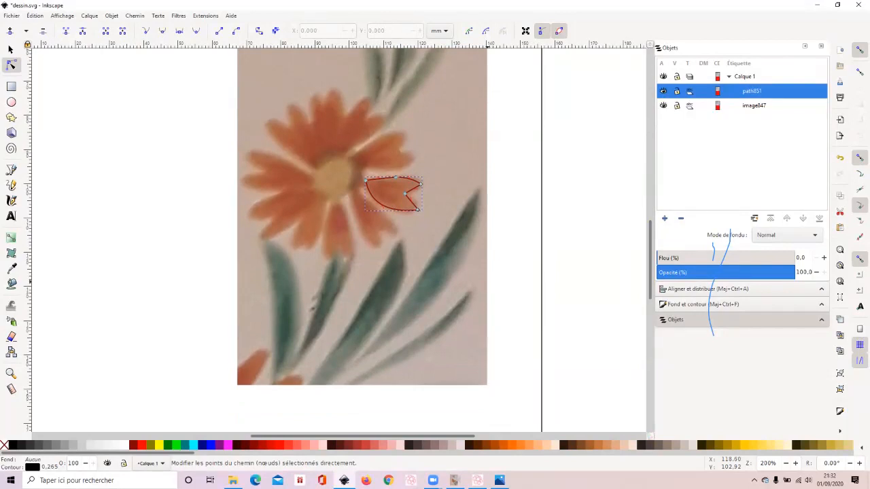
left_click(11, 170)
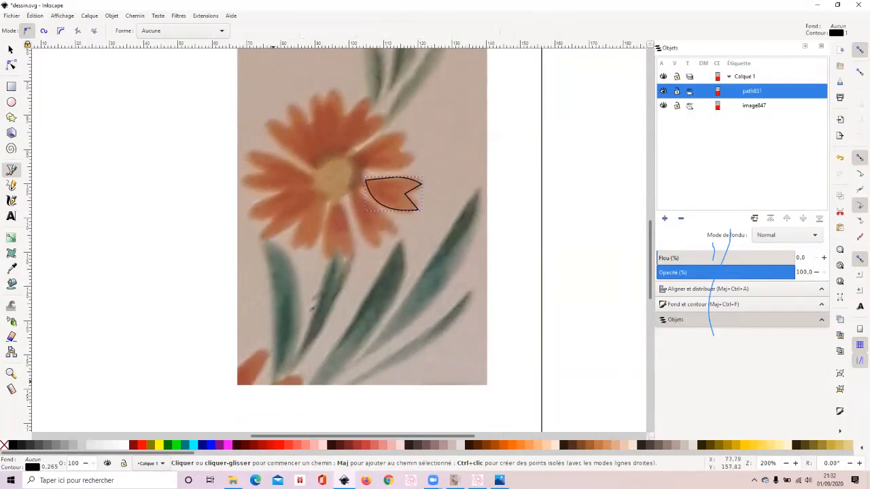
left_click(272, 382)
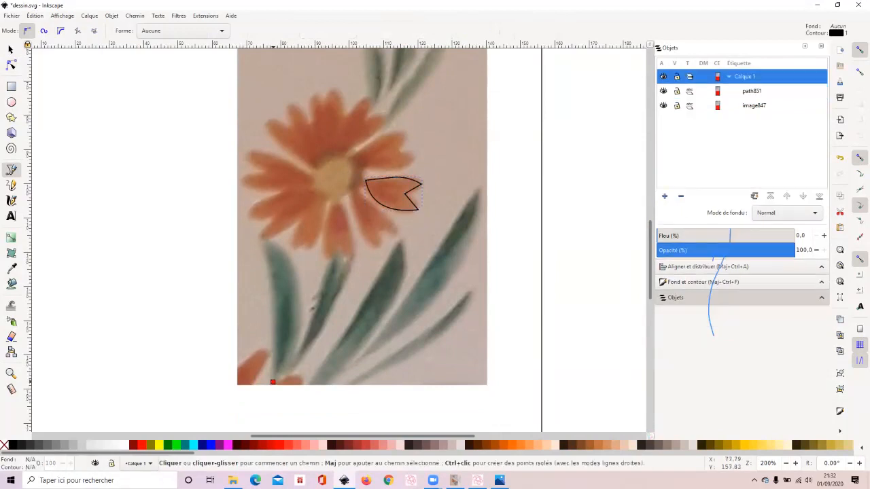
left_click_drag(265, 245, 251, 223)
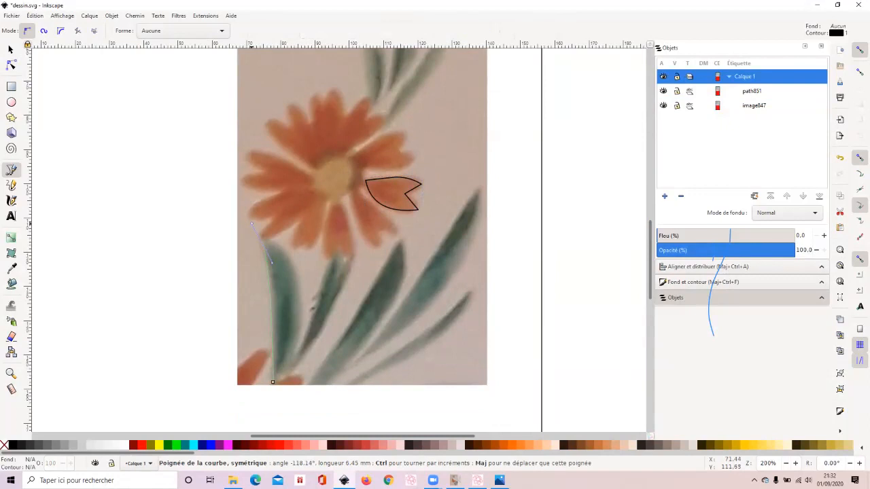
left_click_drag(250, 223, 250, 223)
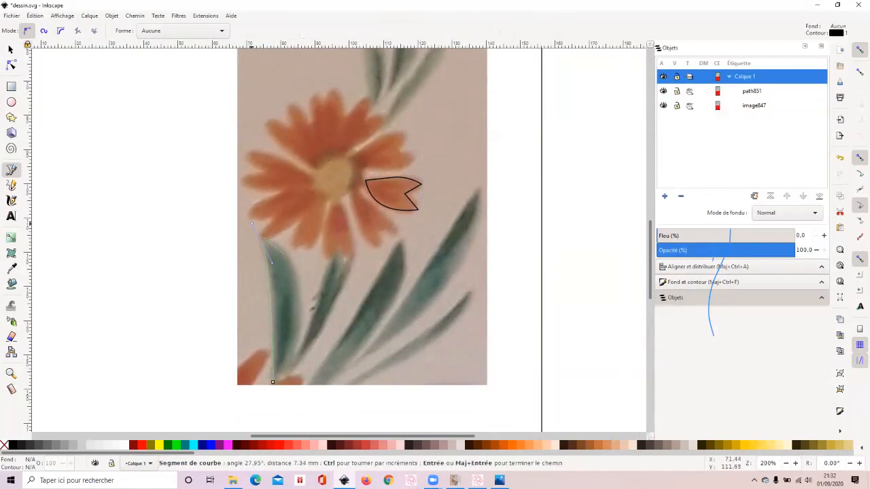
left_click(284, 254)
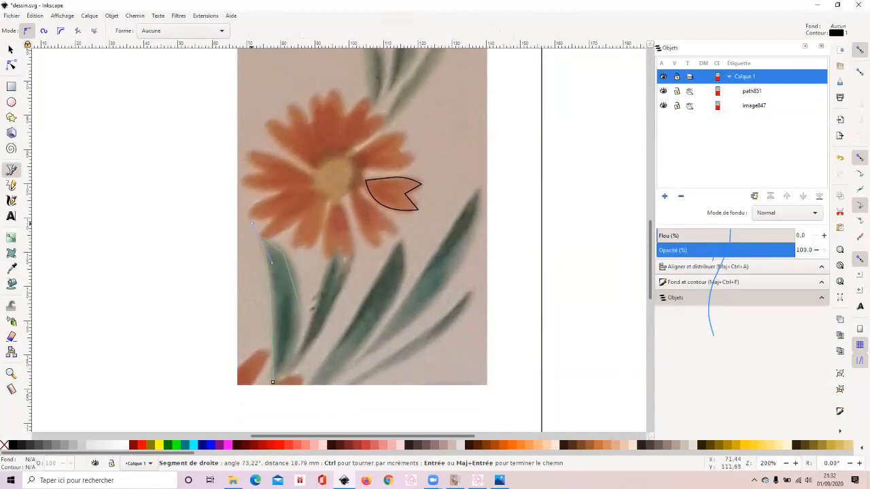
left_click(273, 382)
left_click(261, 238)
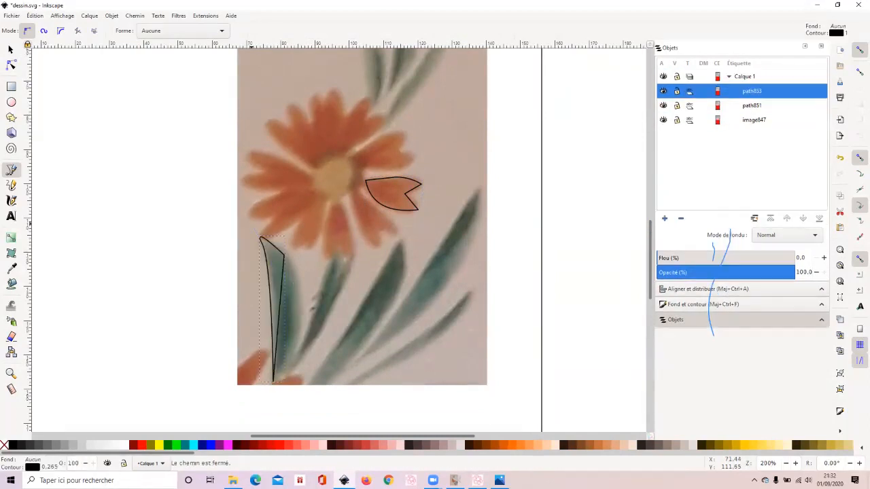
left_click(11, 64)
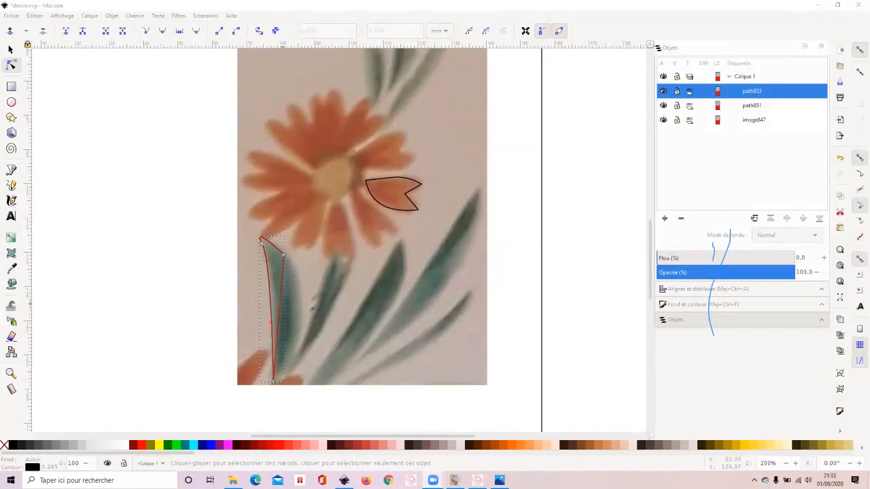
left_click_drag(281, 305, 295, 321)
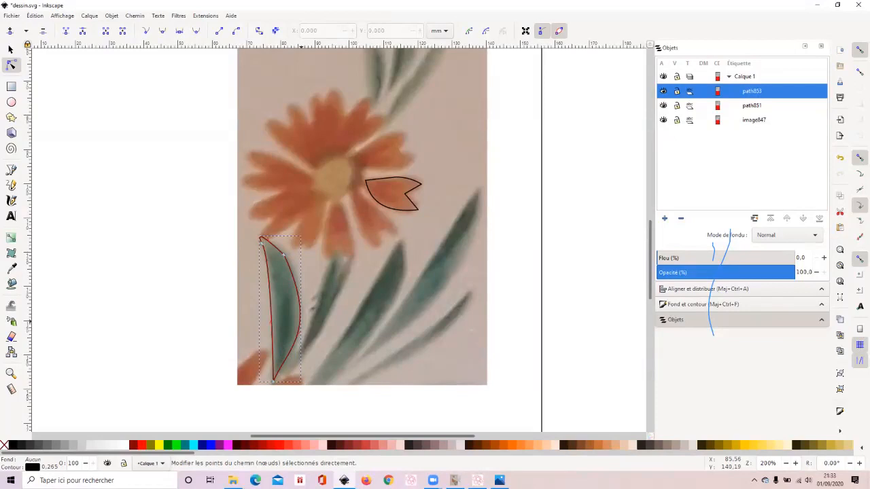
- Draw a circle of about 3.8 mm radius over the flower's centre and open the Fill and Stroke settings
left_click(11, 102)
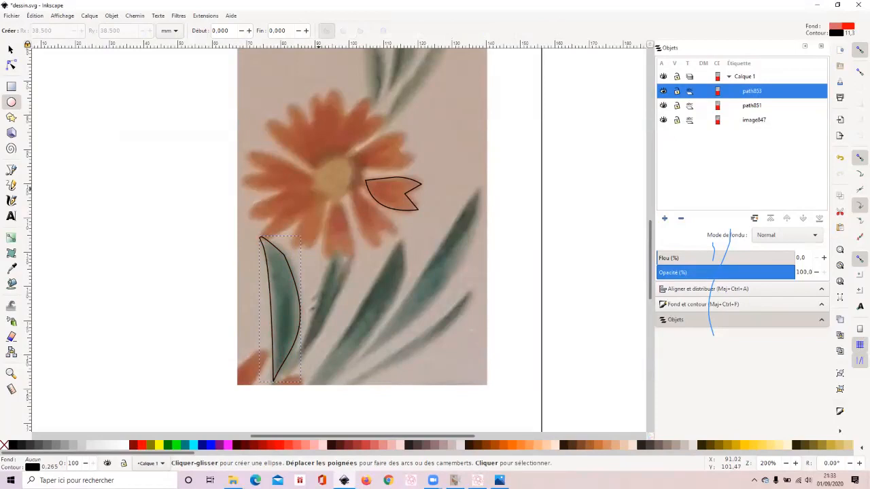
key("ctrl")
mouse_move(313, 195)
left_mouse_down()
mouse_move(355, 153)
mouse_move(363, 160)
mouse_move(353, 159)
left_mouse_up()
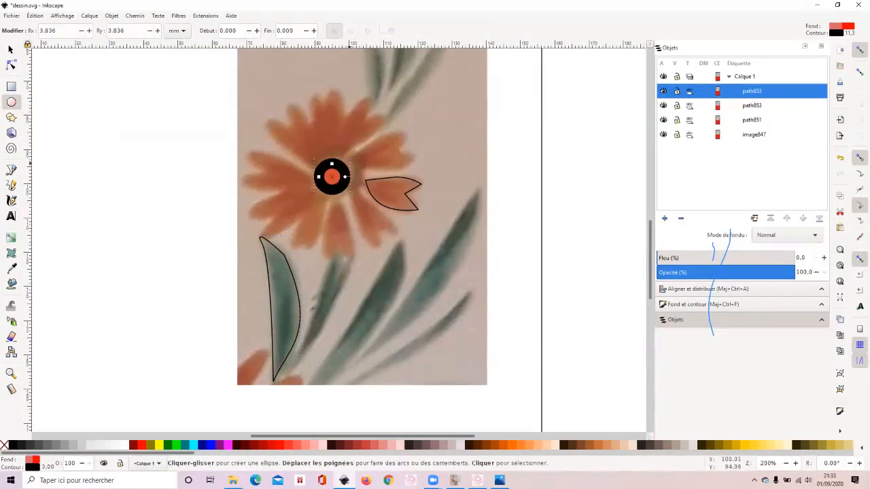
key("ctrl+shift+f")
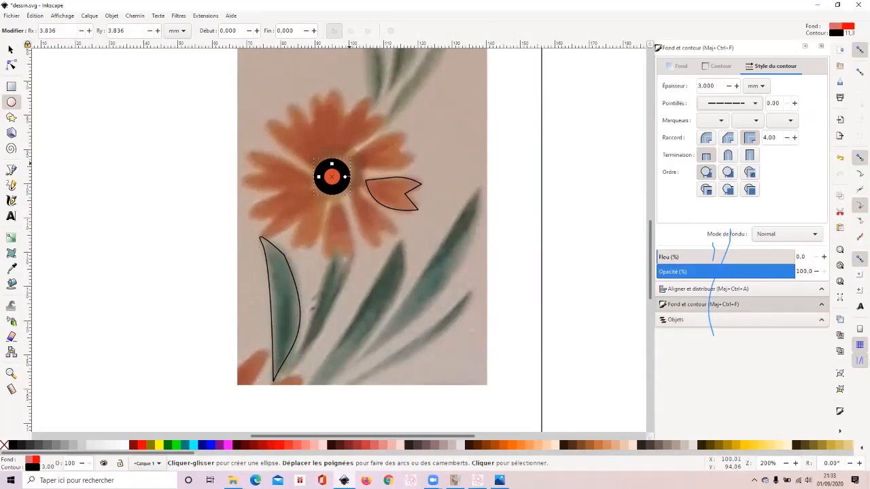
- Give the circle at the flower's centre a continuous, undashed outline and set its outline width to 0.2 mm
left_click(730, 103)
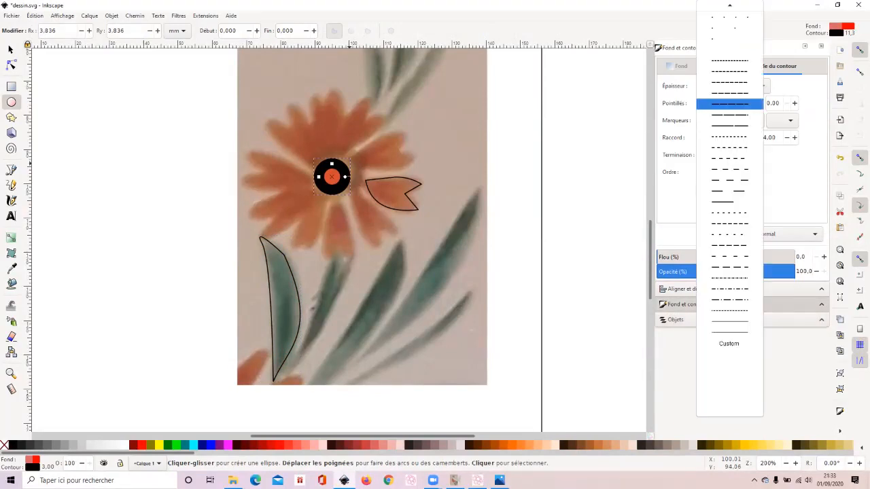
scroll(730, 51, "up", 3)
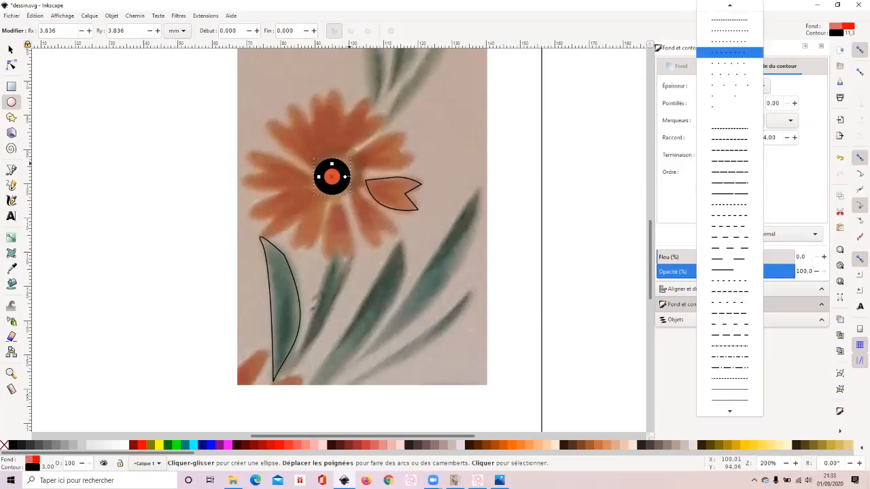
left_click(730, 7)
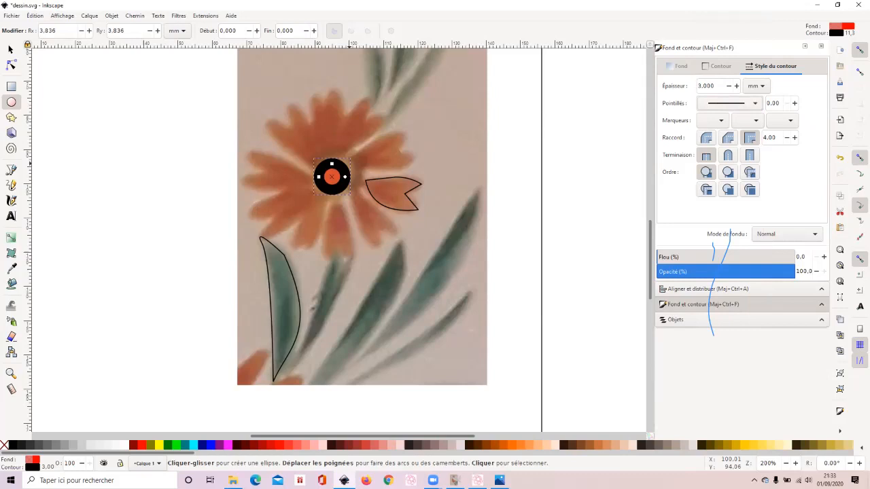
left_click(709, 86)
double_click(707, 86)
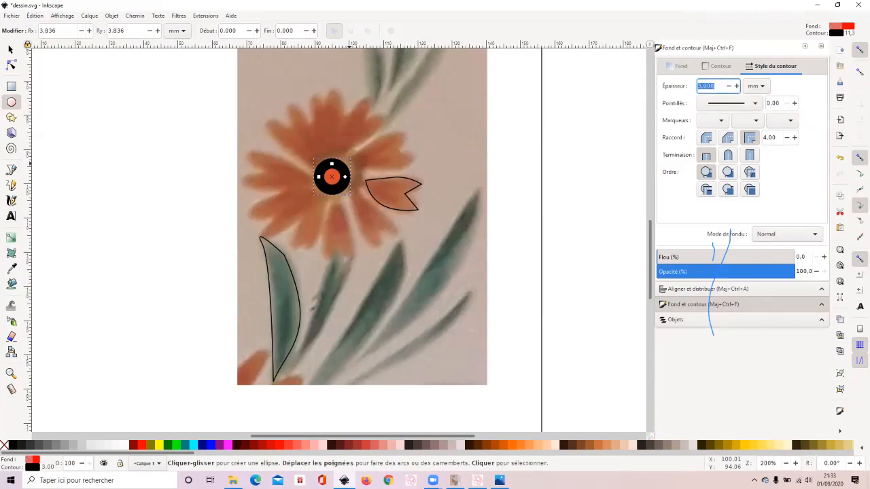
type("0.2")
key("Return")
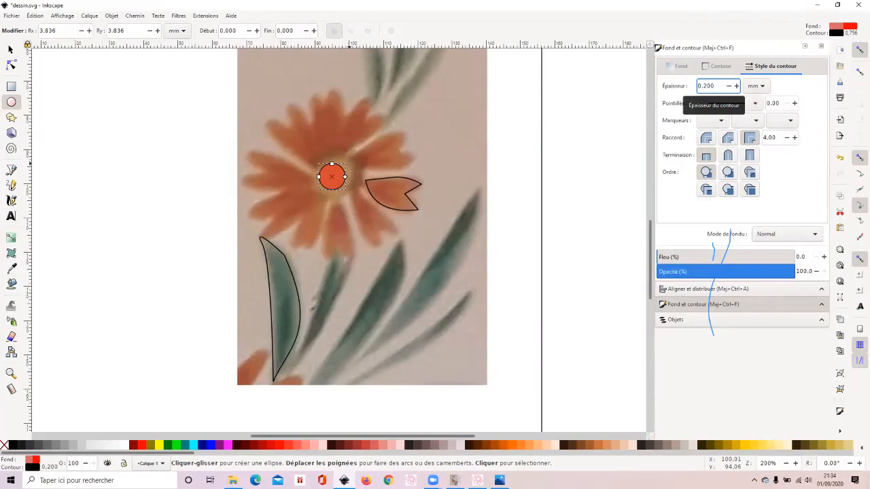
- Convert the circle at the flower's centre from an object to an editable path
left_click(11, 64)
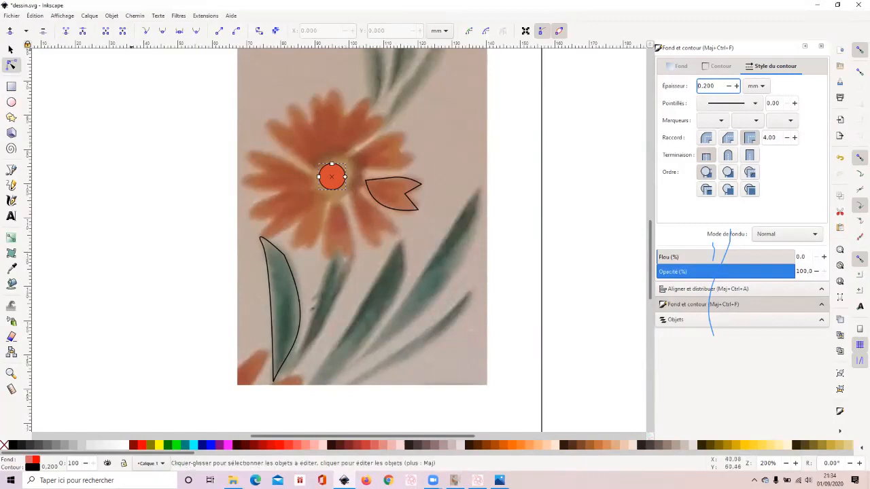
left_click(135, 16)
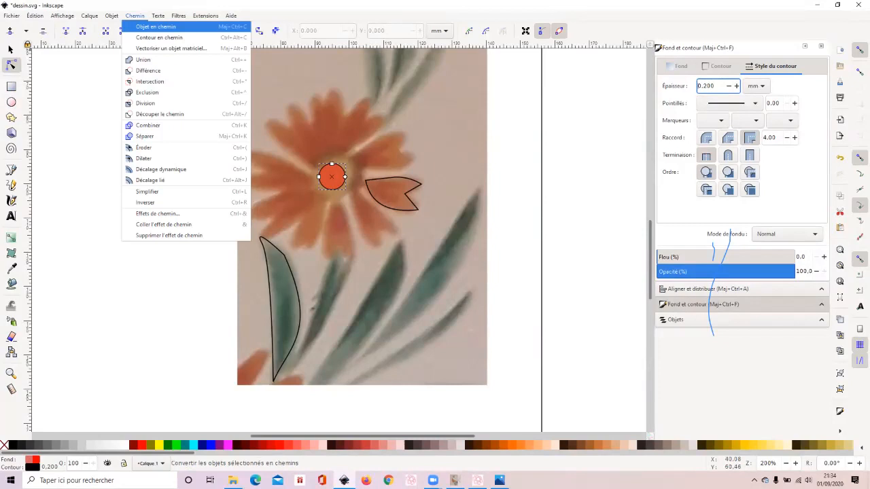
left_click(157, 27)
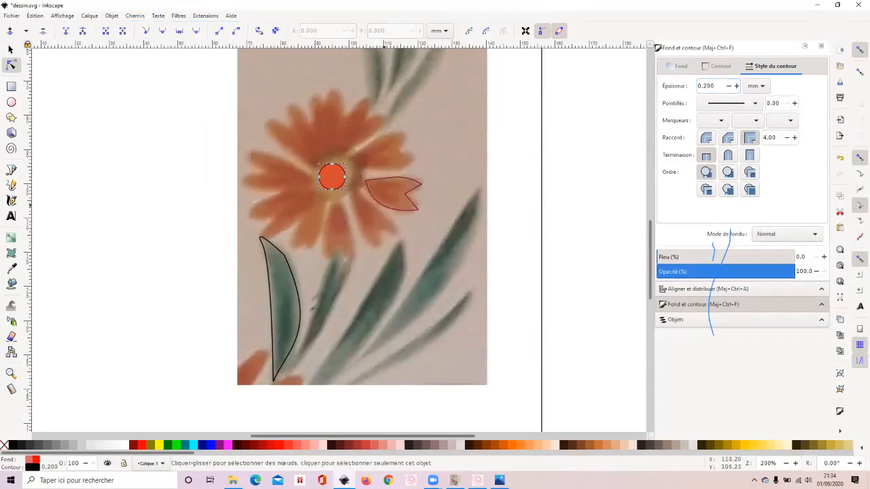
key("Escape")
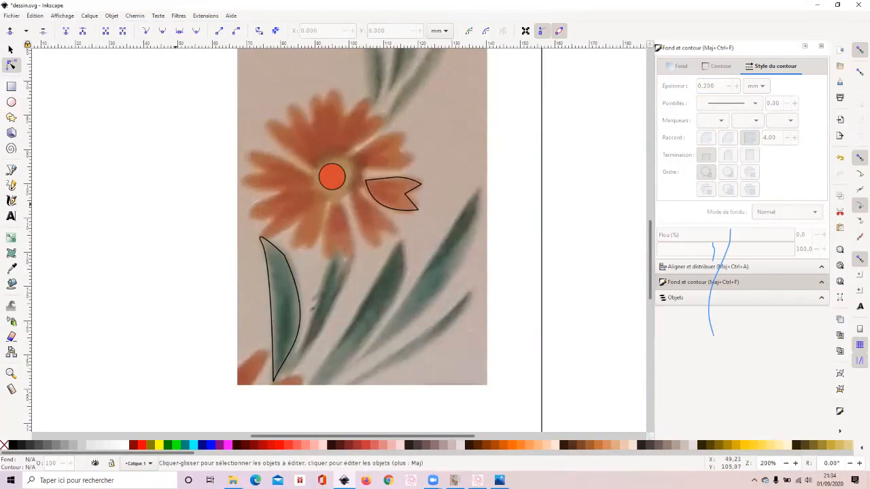
- Hide the flower reference image through the objects list so only the traced shapes are shown
key("s")
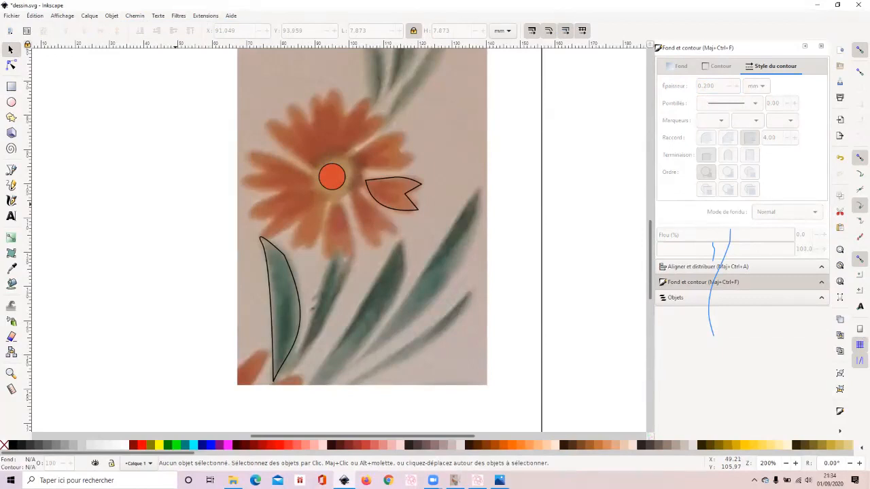
left_click(694, 297)
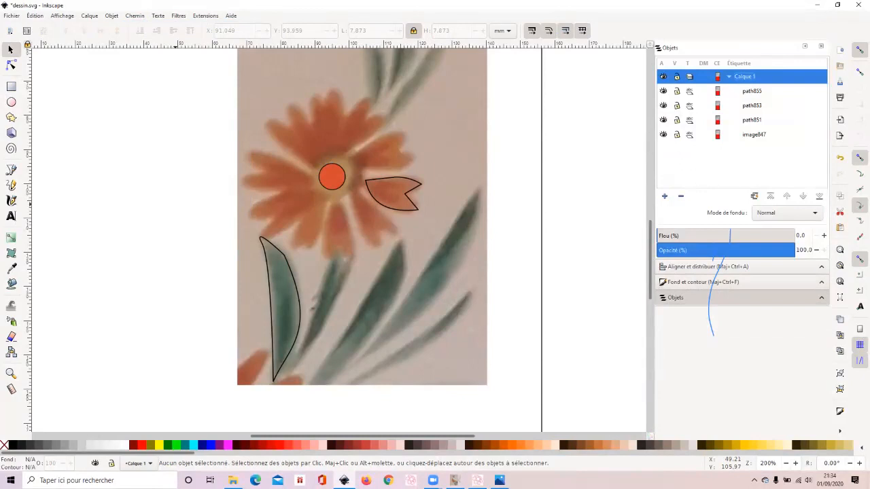
left_click(754, 135)
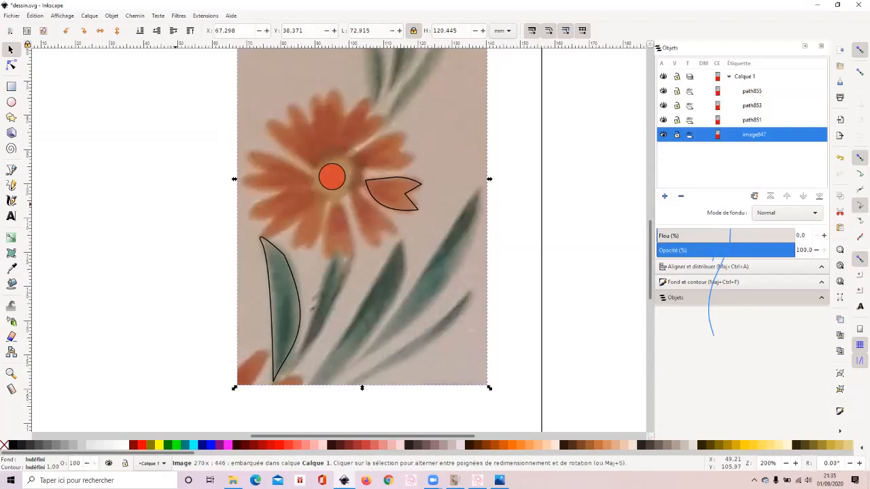
left_click(664, 134)
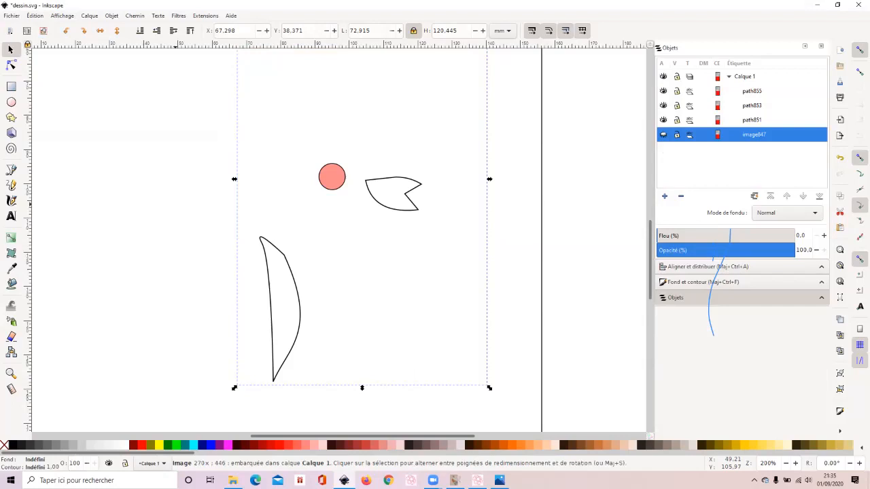
left_click(175, 205)
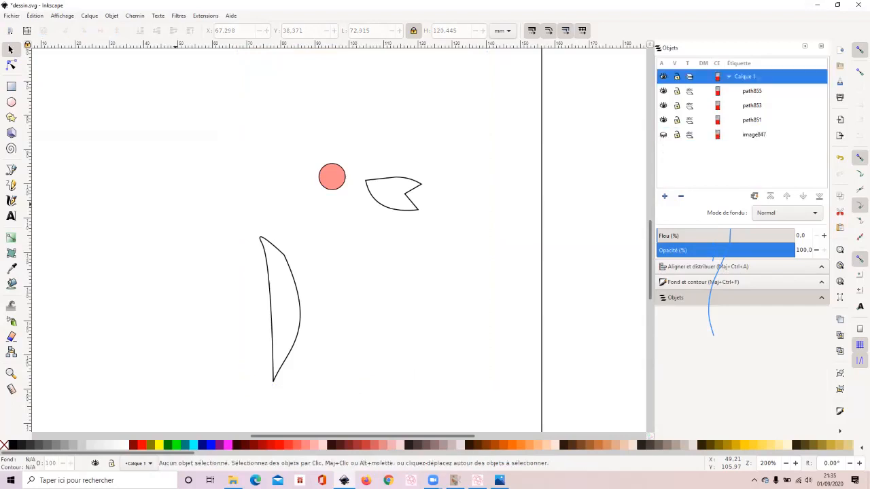
- Select the notched petal path from the objects list and remove its outline colour
left_click(752, 91)
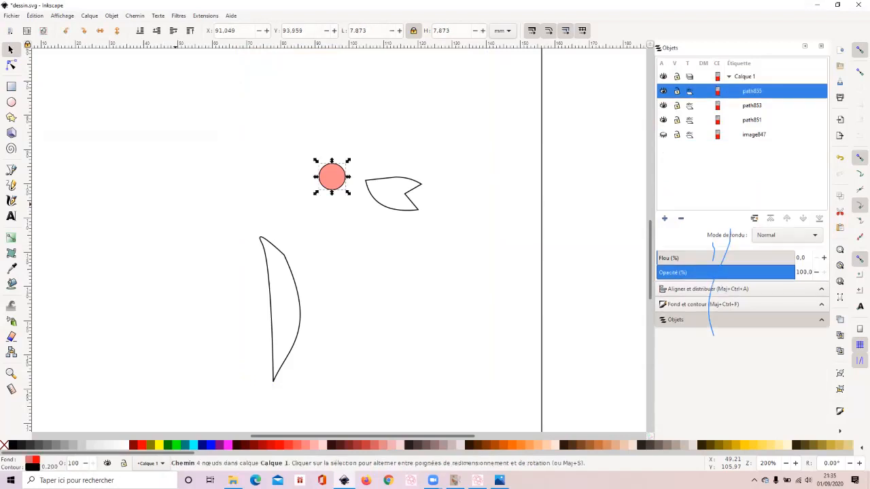
left_click(752, 120)
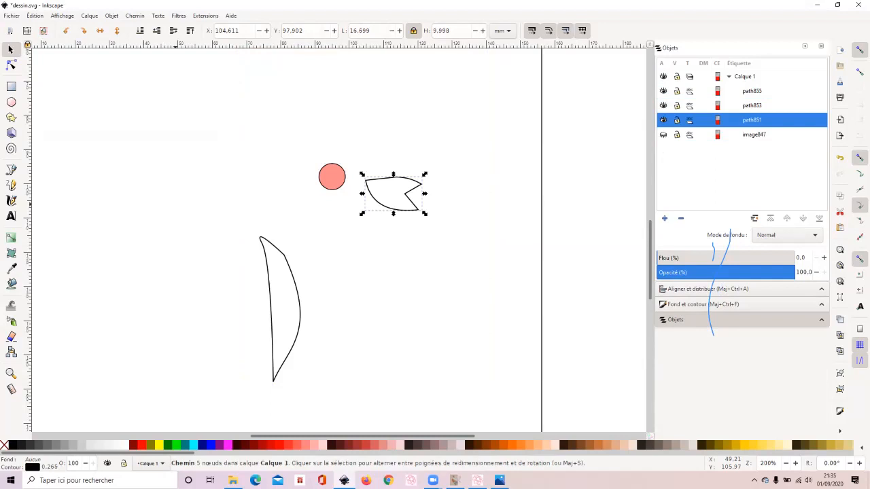
left_click(703, 304)
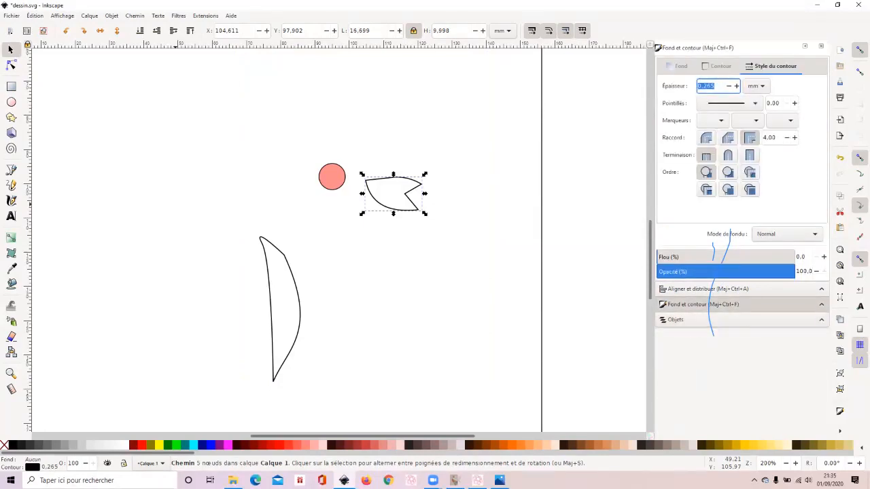
left_click(112, 15)
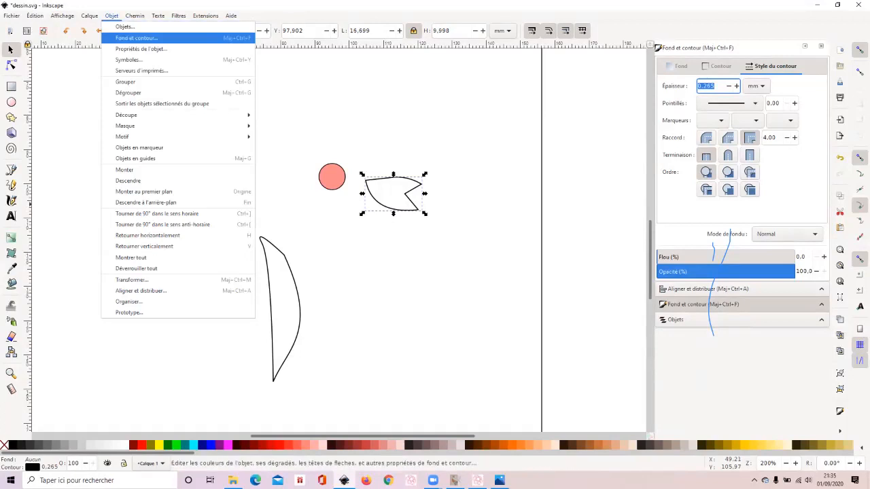
left_click(136, 38)
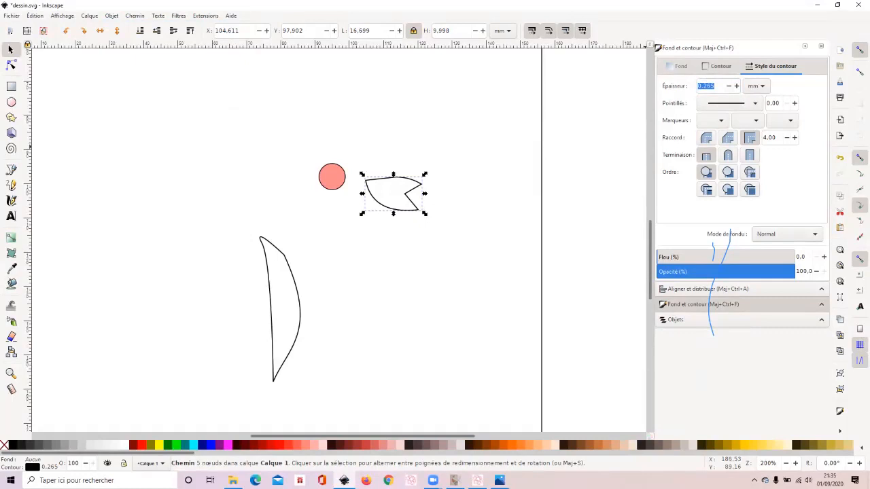
left_click(717, 66)
left_click(668, 86)
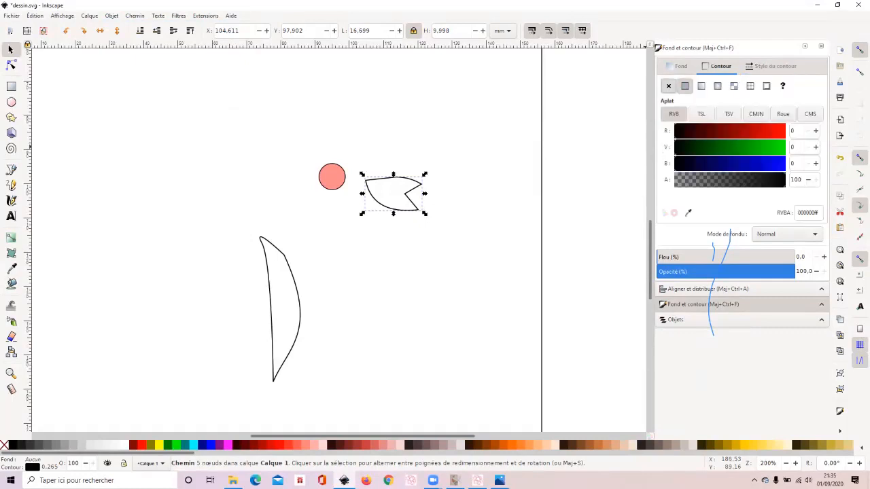
- Give the petal a flat, semi-transparent orange fill with red 255, green 154, blue 0 and alpha 46
left_click(680, 66)
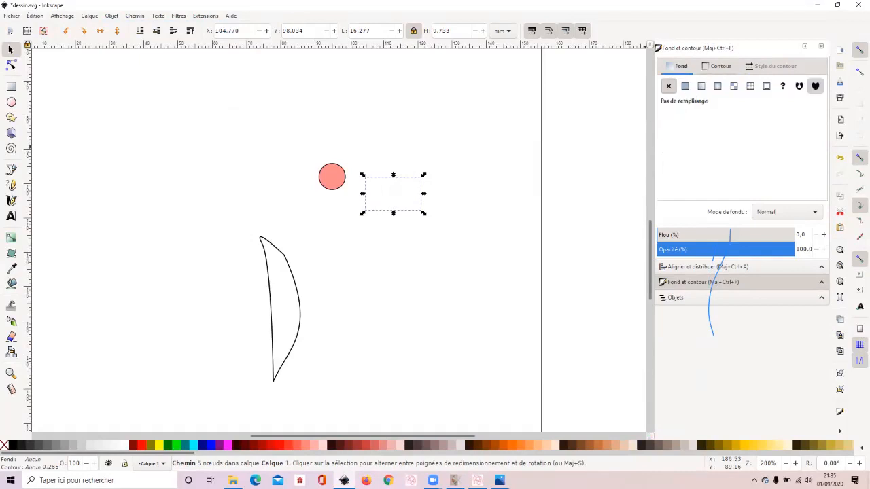
left_click(685, 86)
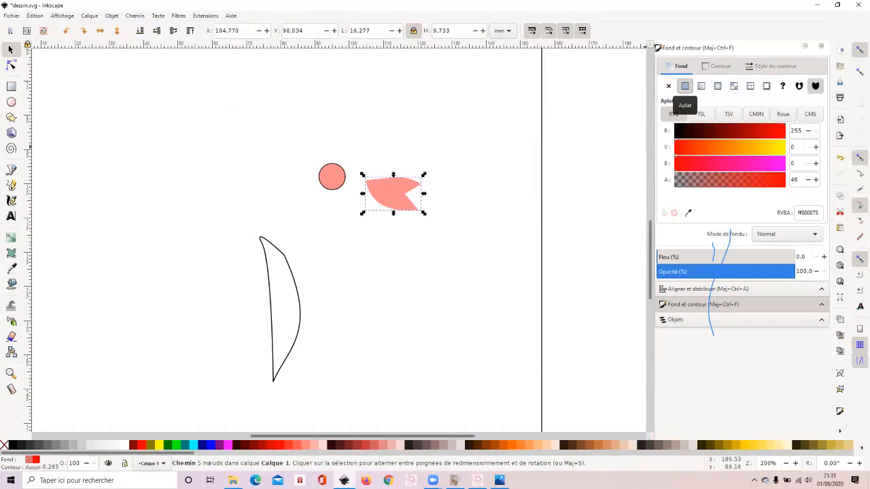
left_click(770, 147)
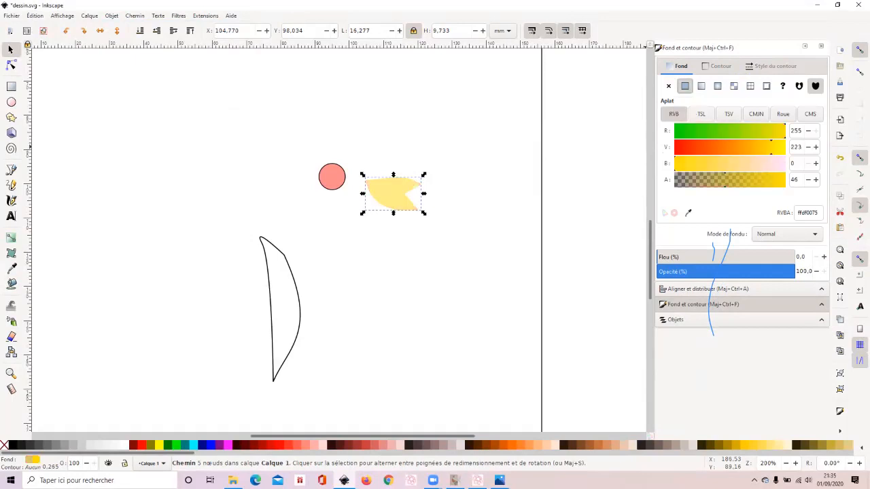
left_click(741, 147)
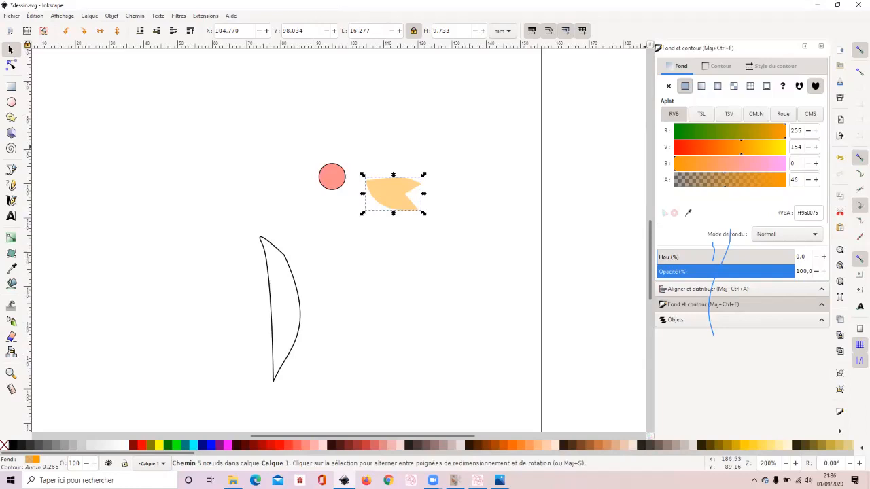
- Copy and paste the orange petal, placing the duplicate above the original at about X 97.6 mm, Y 83.8 mm
left_click(35, 15)
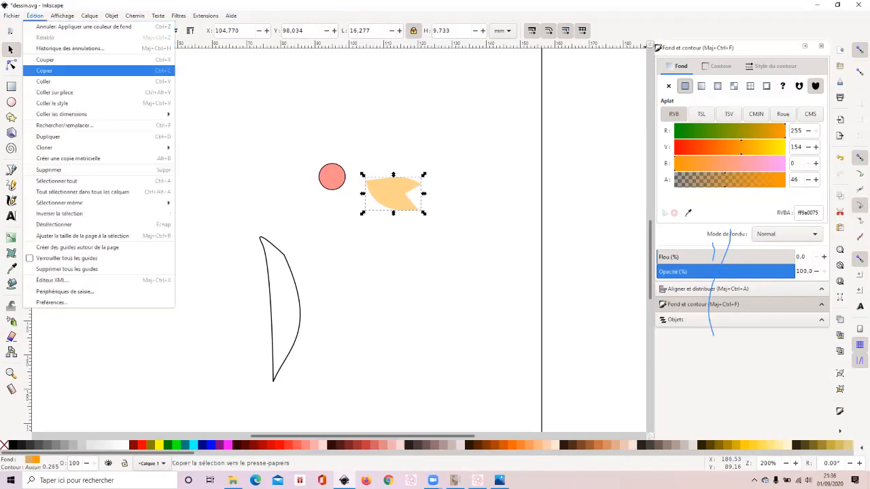
left_click(44, 71)
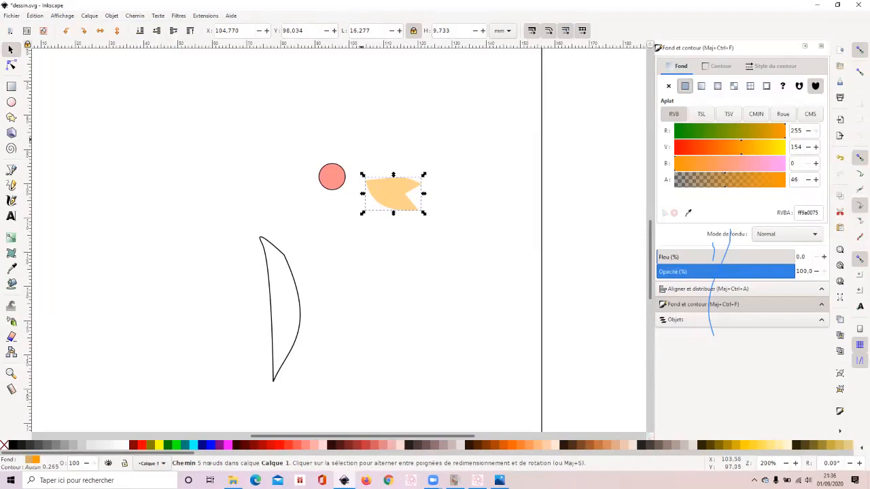
left_click(35, 16)
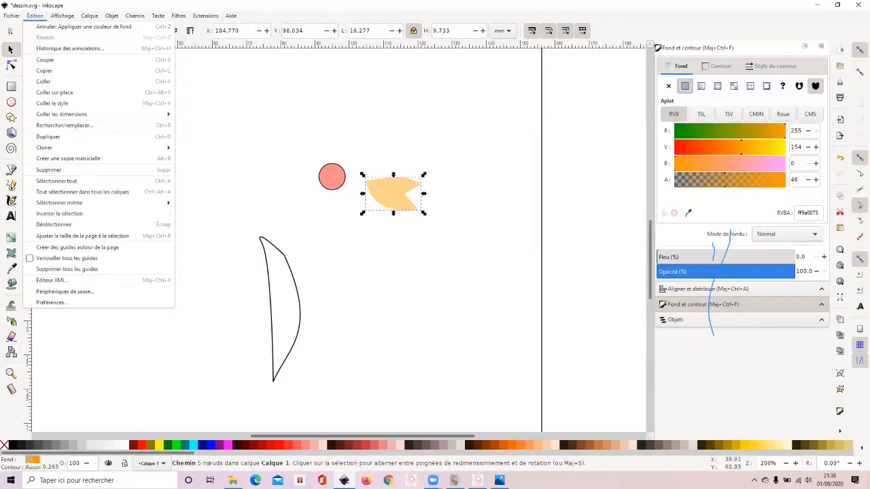
left_click(44, 81)
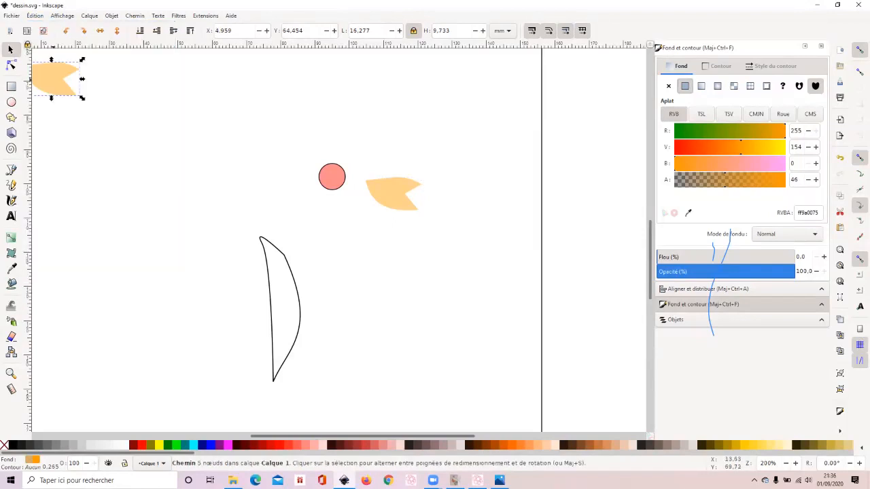
left_click_drag(54, 78, 364, 145)
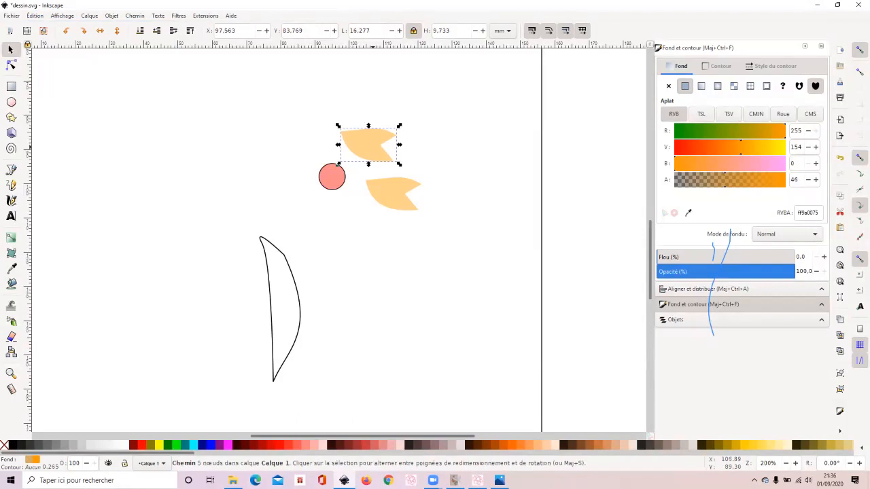
key("Escape")
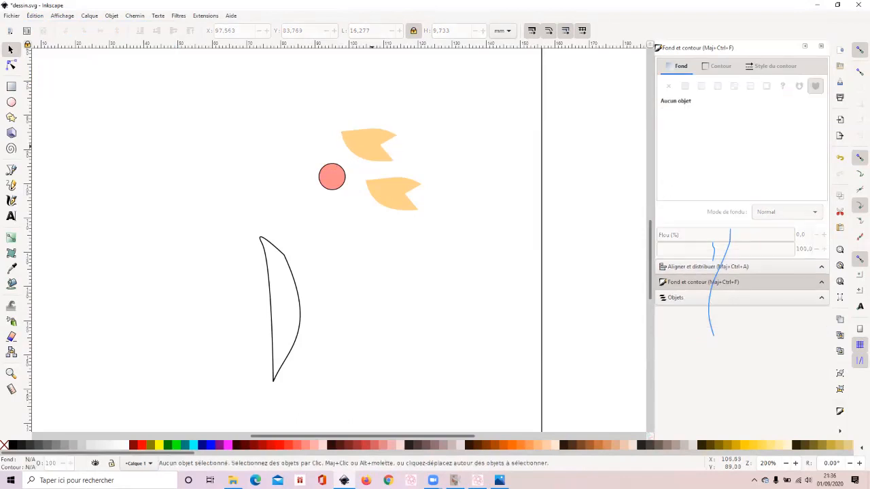
- Check in the objects list which entry corresponds to the duplicated petal and which to the original
left_click(700, 298)
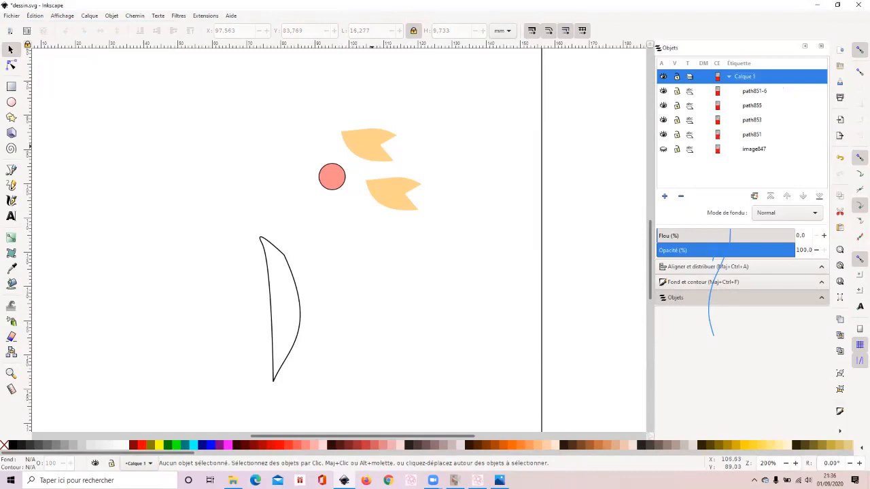
left_click(755, 91)
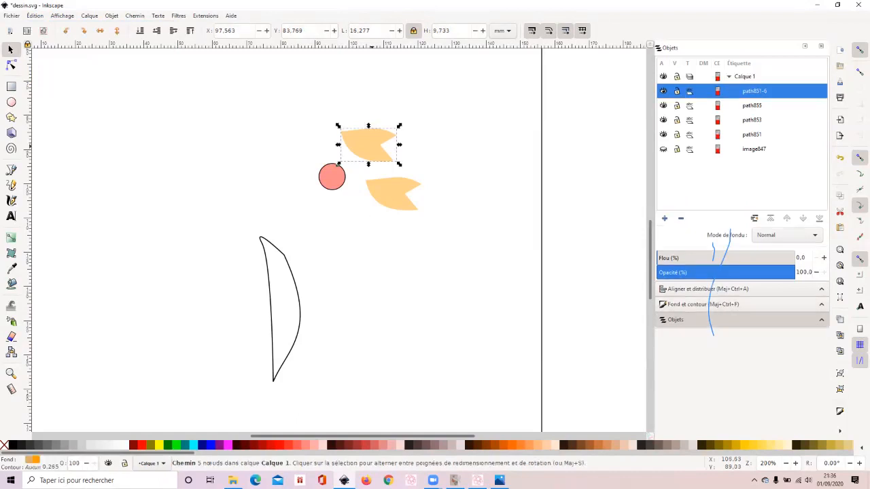
left_click(753, 134)
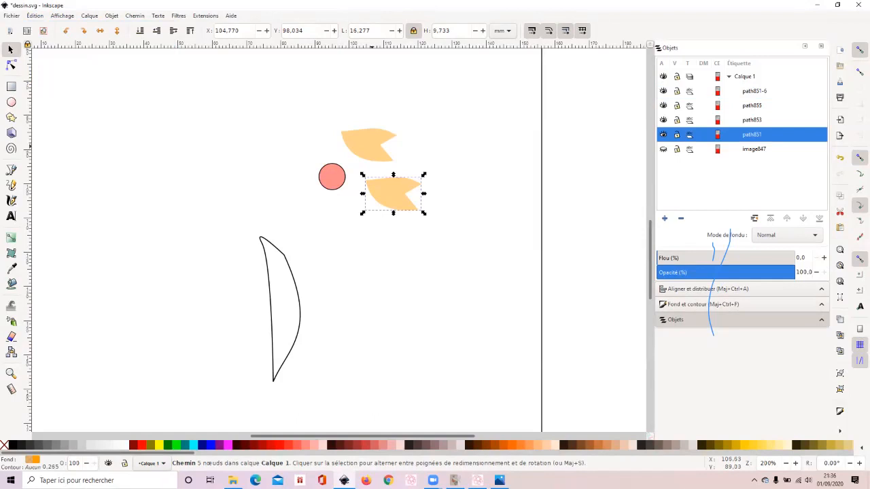
left_click(755, 91)
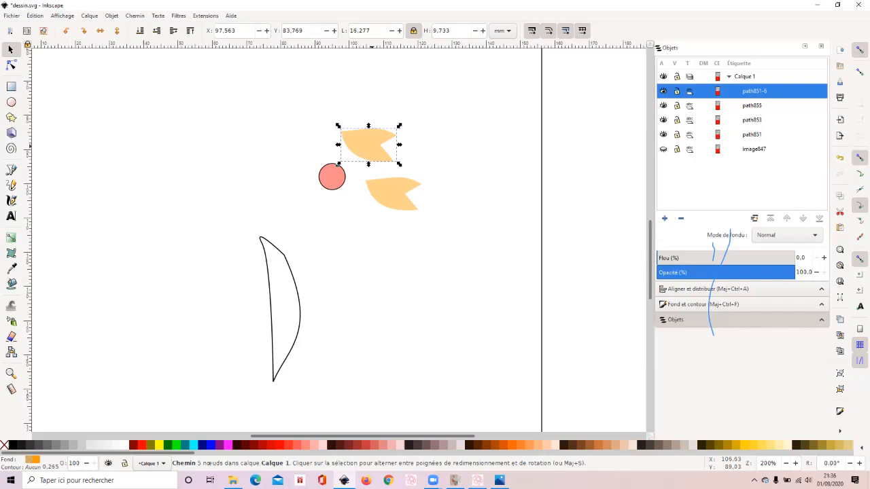
key("Escape")
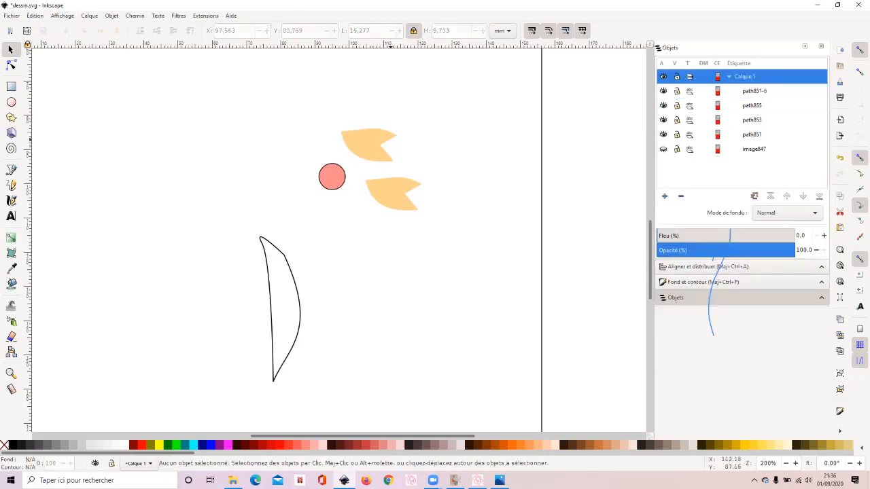
- Rotate the duplicated petal above the circle counterclockwise so its notched end points up and its tip points towards the circle
left_click(391, 141)
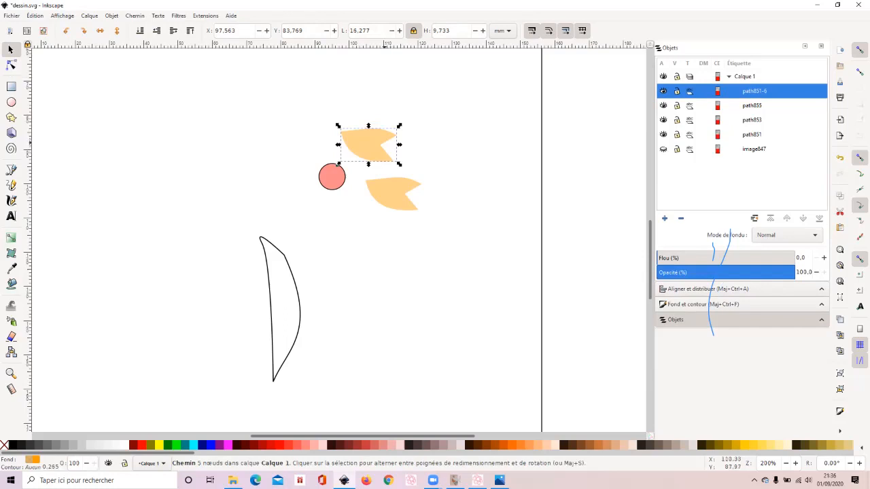
left_click(395, 136)
left_click_drag(399, 137, 366, 113)
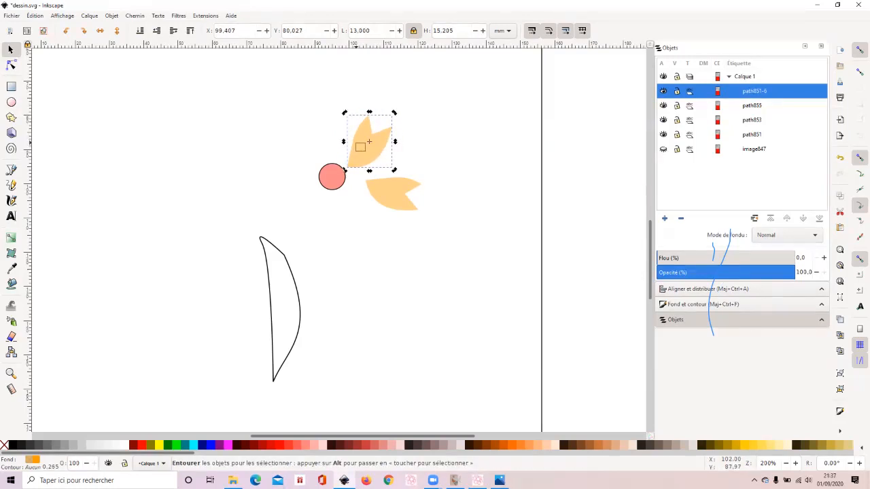
key("Escape")
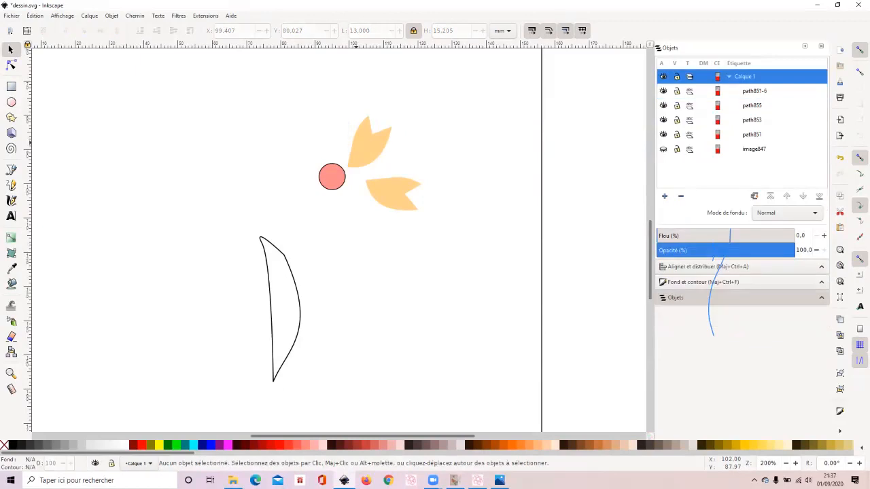
- Reposition the rotated petal directly above the circle by setting X to 93.807 mm and Y to 75.827 mm
left_click(355, 142)
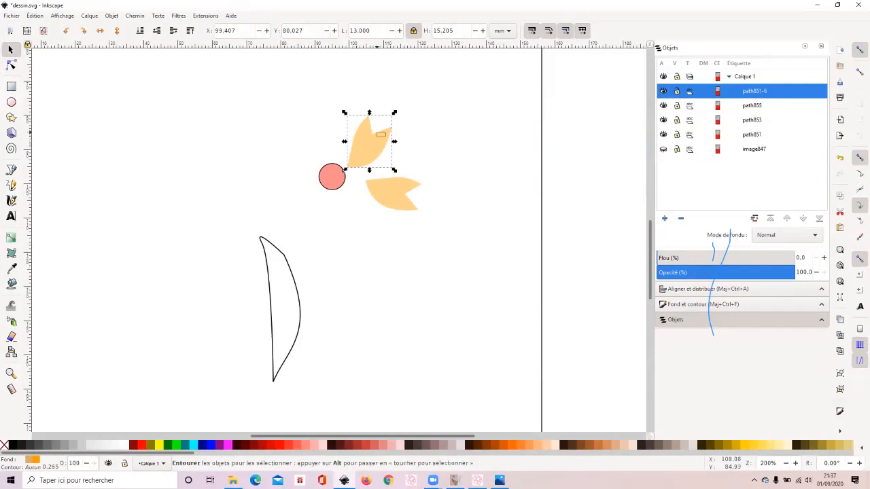
key("Escape")
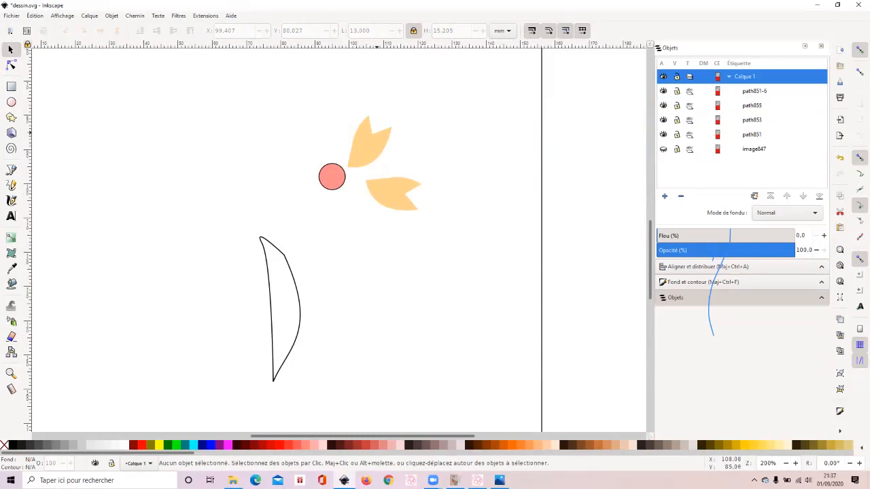
left_click(378, 132)
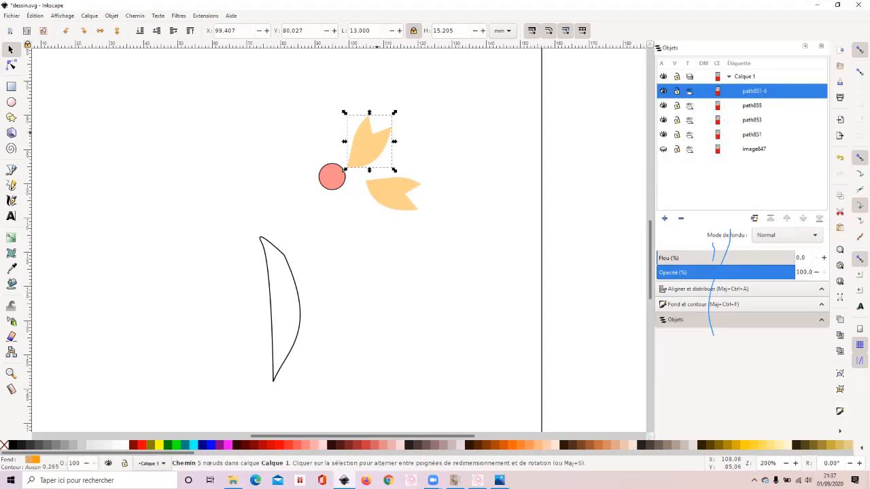
left_click(259, 31)
left_click(258, 30)
left_click(267, 30)
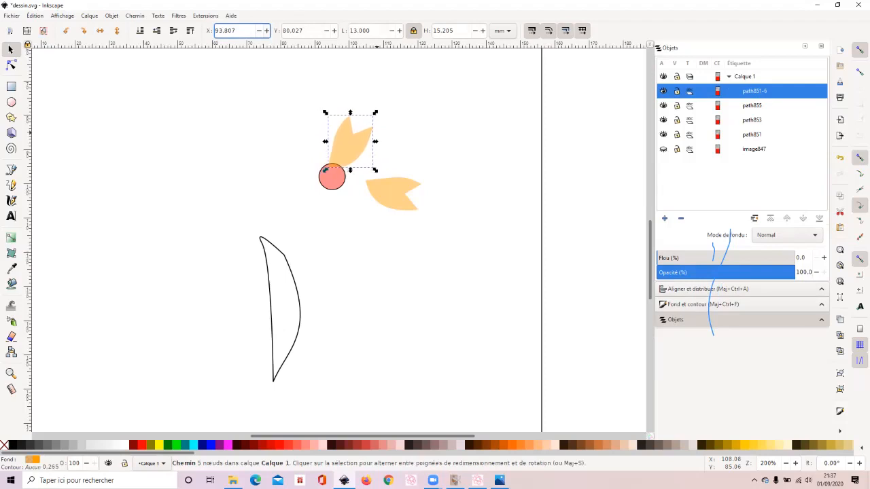
left_click(327, 30)
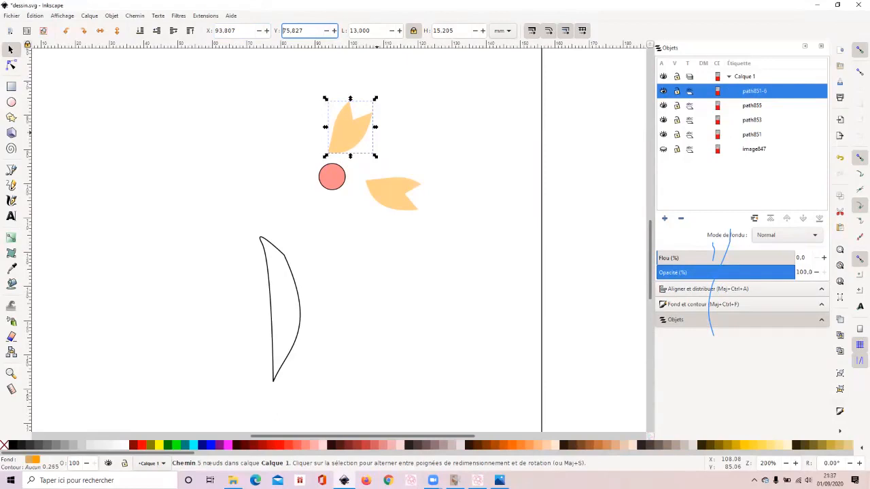
- Paste another copy of the petal beside the circle, opposite the original petal, at about X 71.9 mm, Y 90.8 mm
left_click(35, 15)
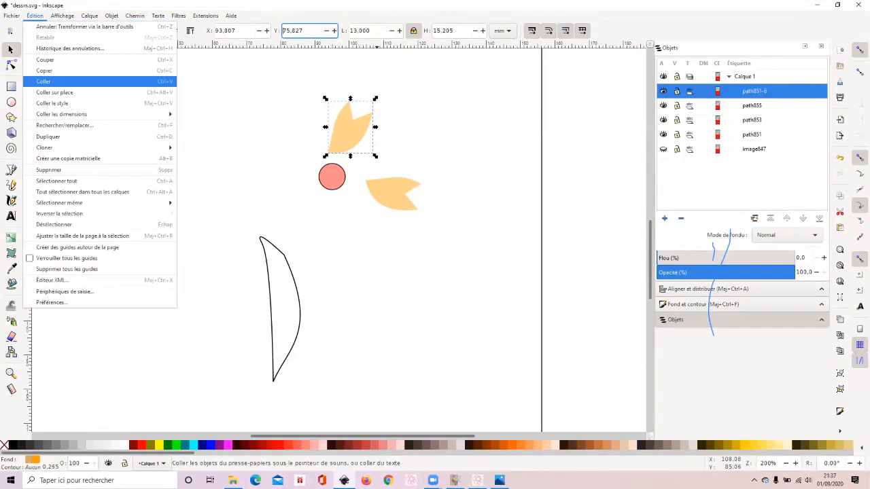
left_click(63, 81)
left_click_drag(63, 85, 280, 170)
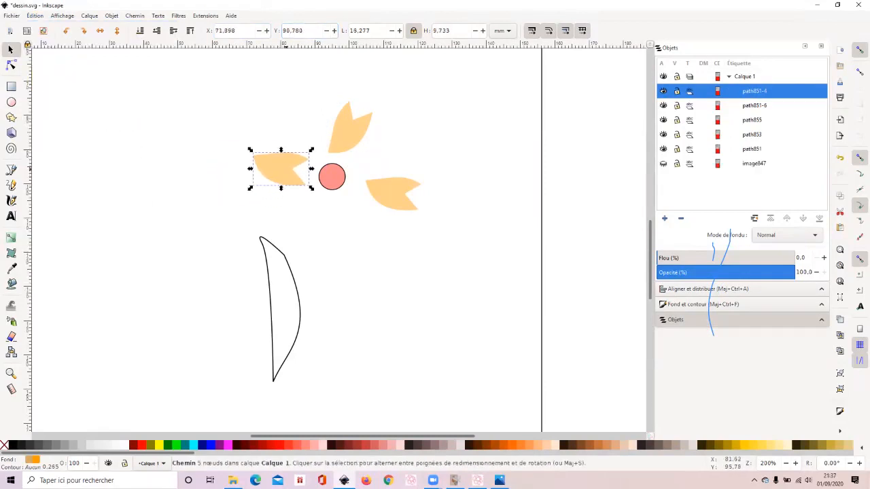
key("Escape")
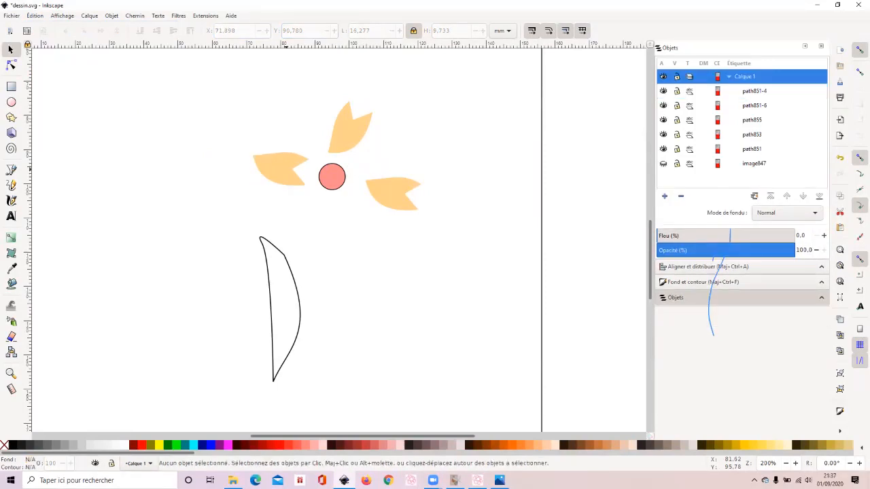
- Flip the newly pasted petal vertically
left_click(286, 169)
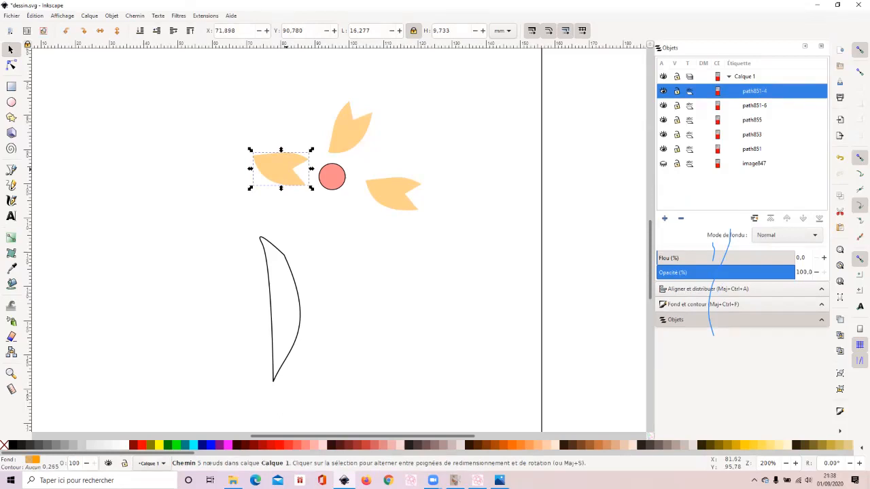
left_click(116, 31)
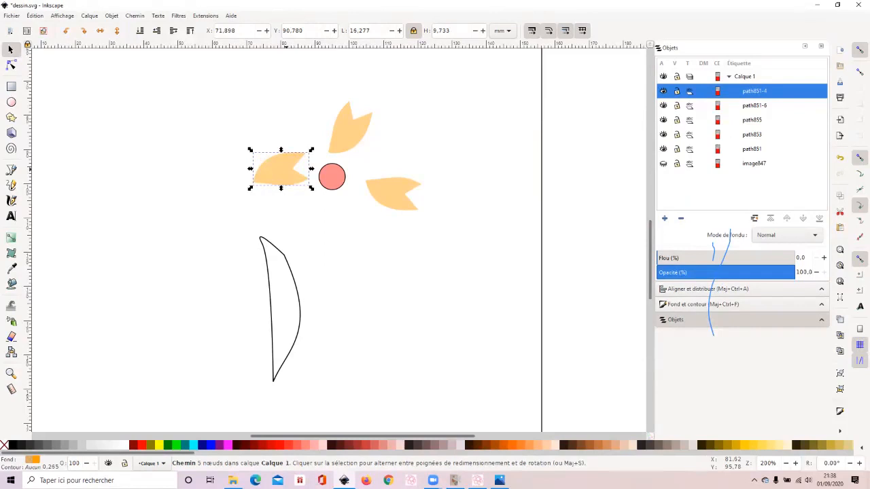
key("Escape")
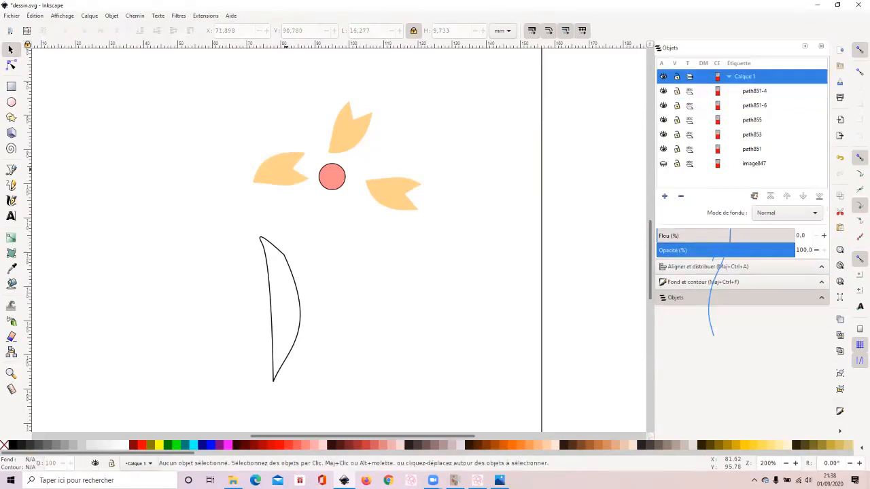
left_click(286, 170)
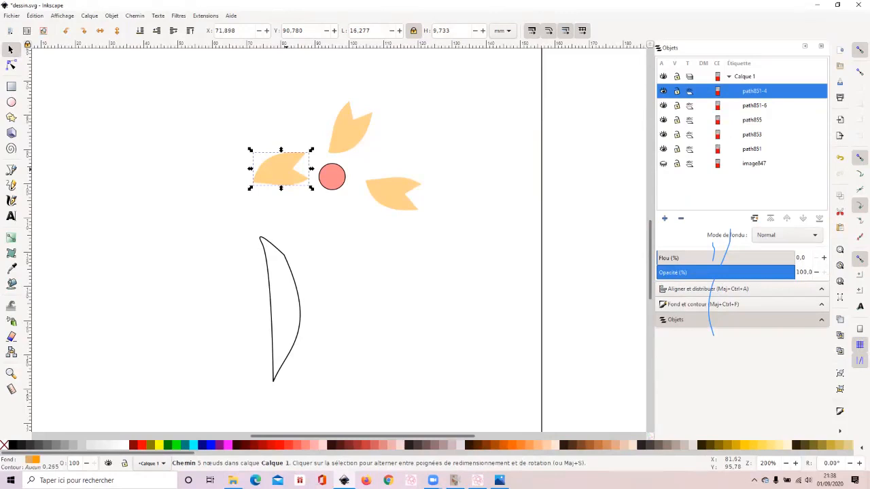
key("Escape")
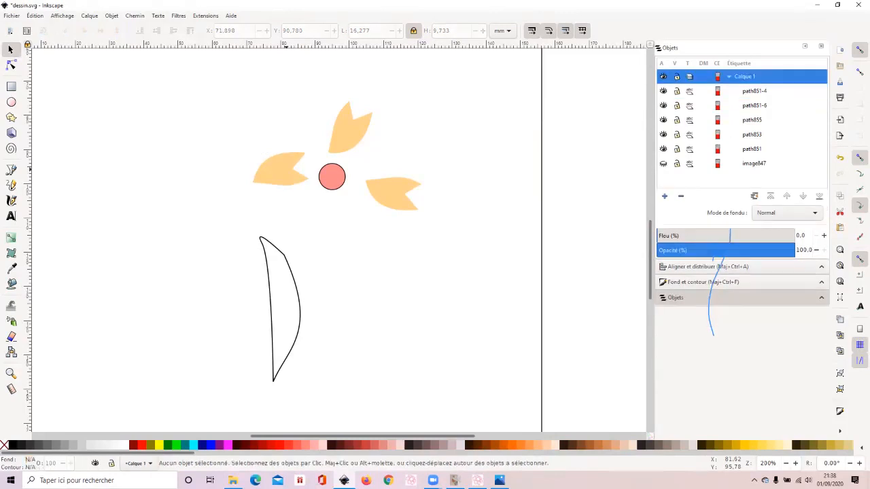
left_click(286, 170)
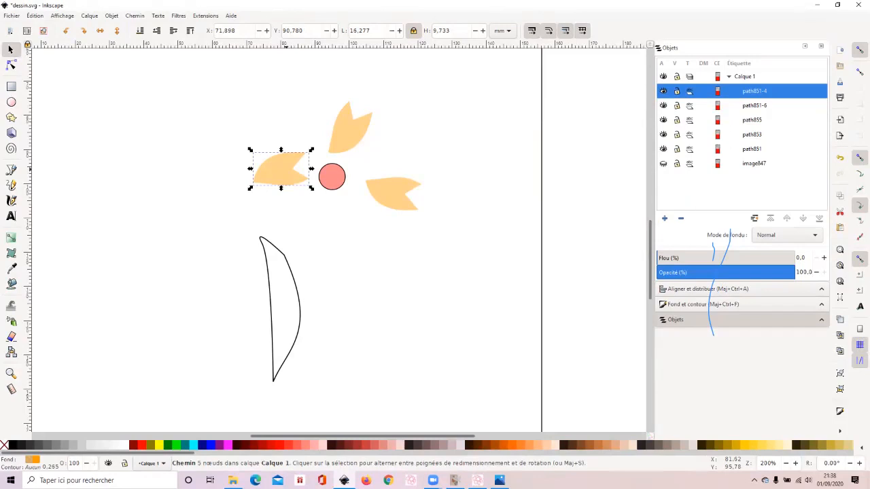
key("Escape")
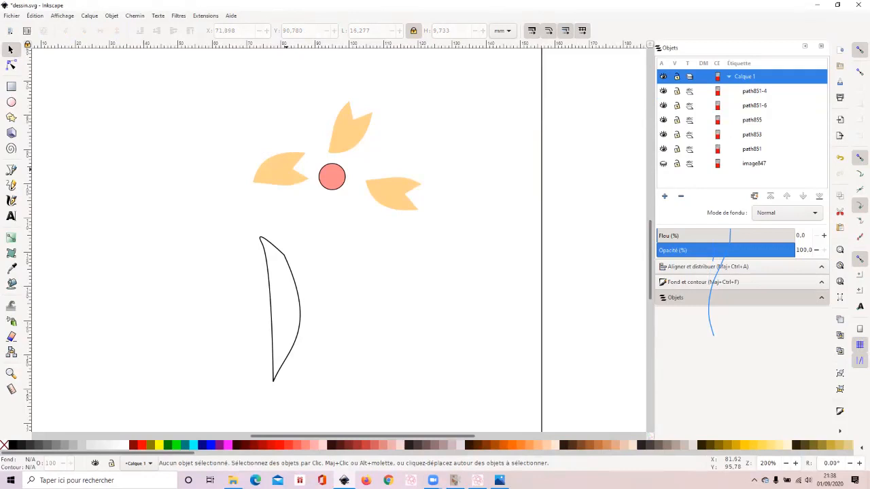
left_click(286, 169)
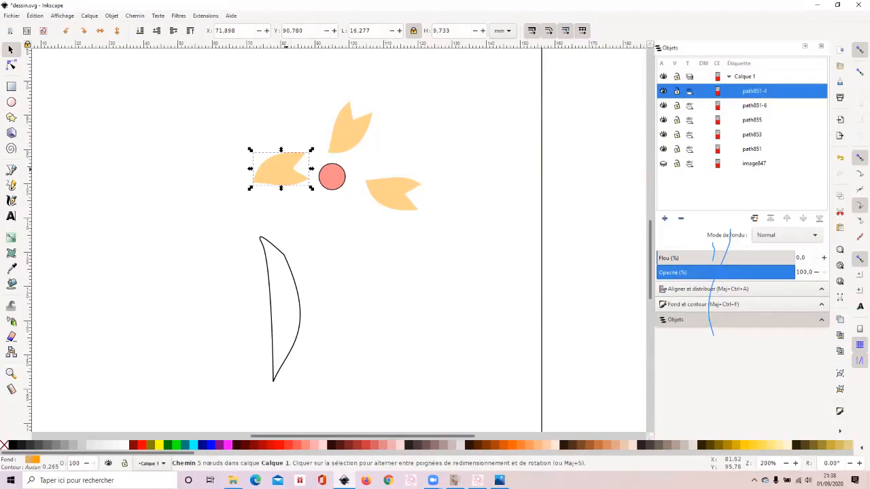
key("Escape")
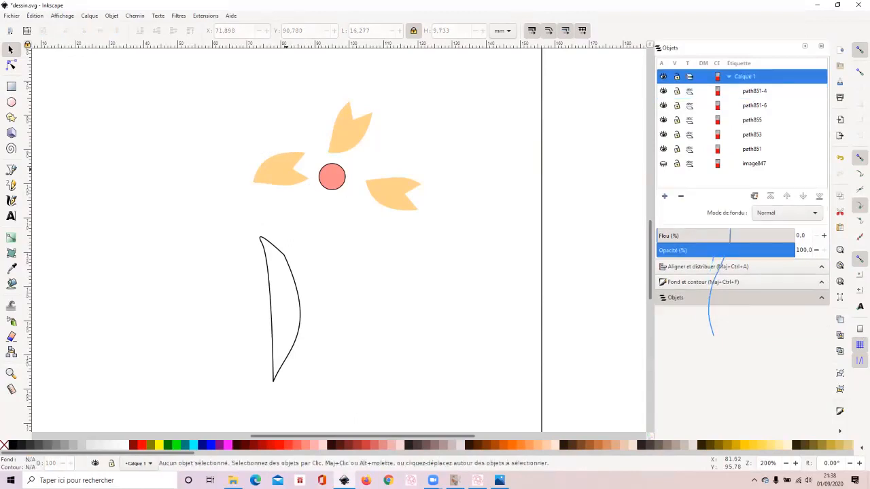
left_click(286, 170)
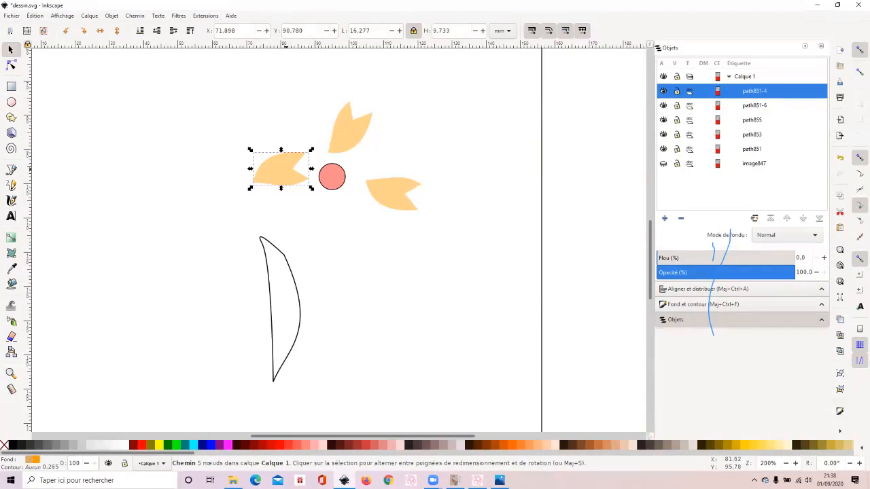
key("Escape")
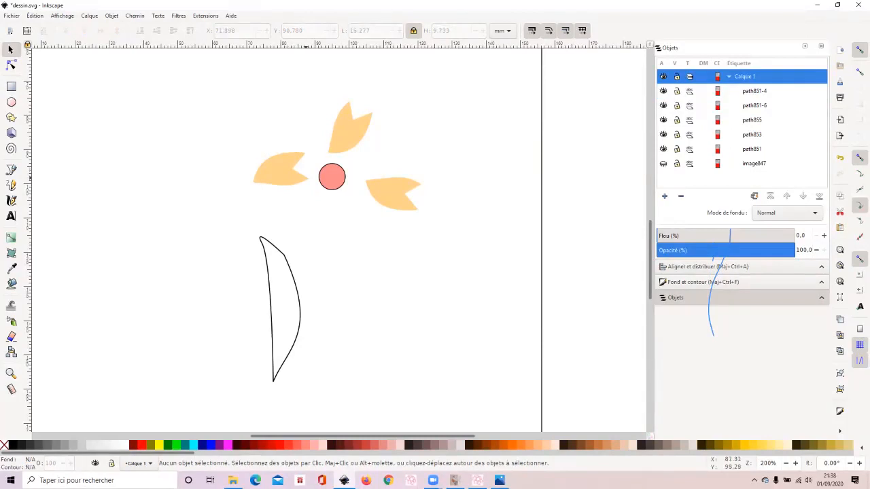
- Show the nodes of the flipped petal with the node-editing tool, then return to the selection tool and deselect the petal
left_click(11, 65)
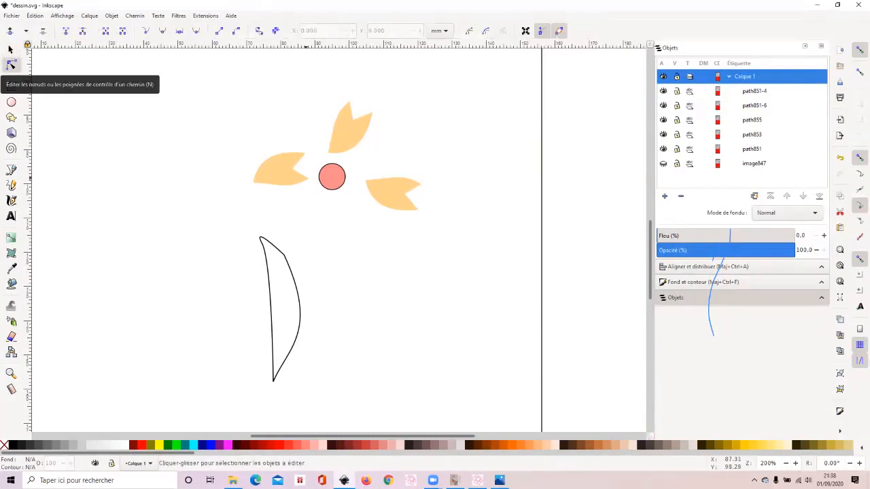
left_click(273, 169)
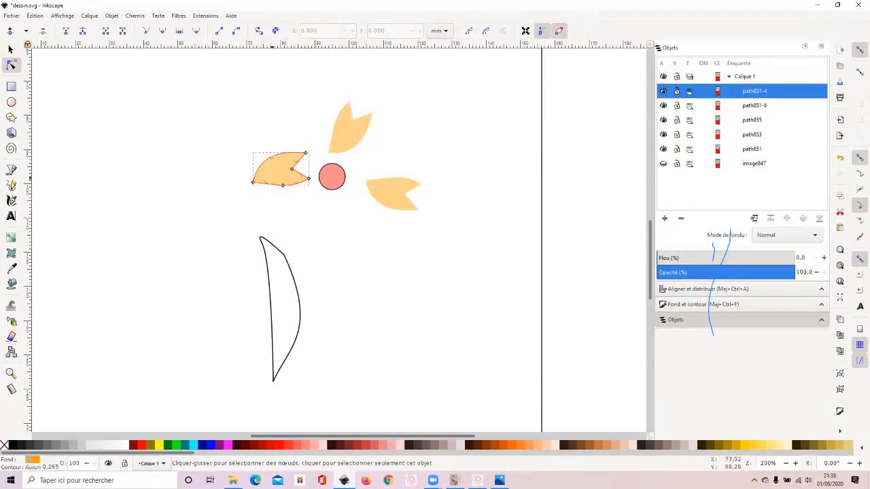
left_click(10, 49)
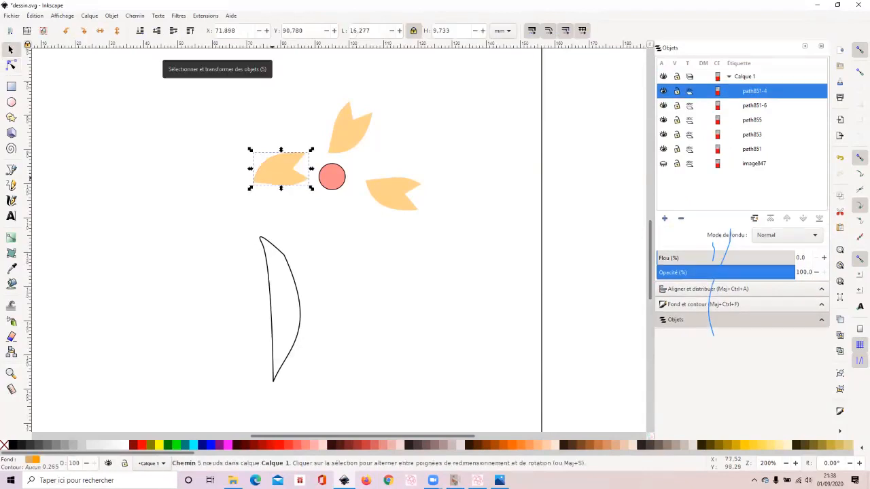
key("Escape")
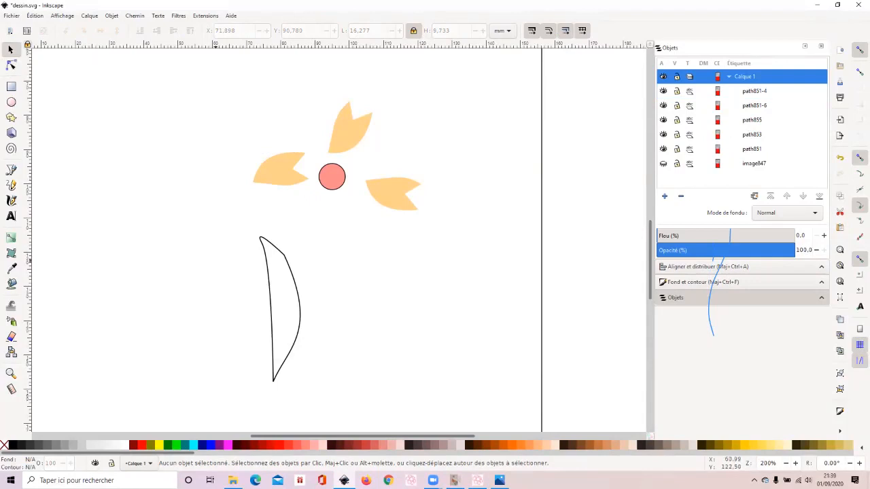
- Give the long leaf path a flat, semi-transparent green fill with red 19, green 154, blue 0 and alpha 46
left_click(270, 297)
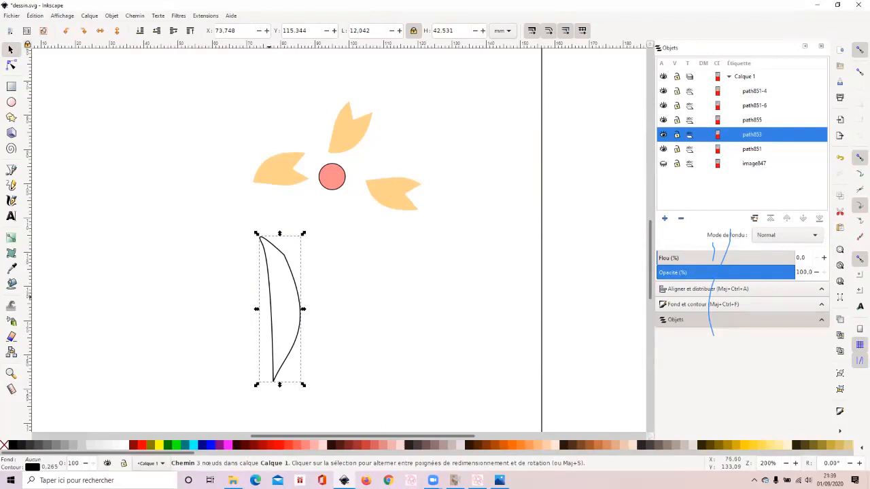
left_click(707, 304)
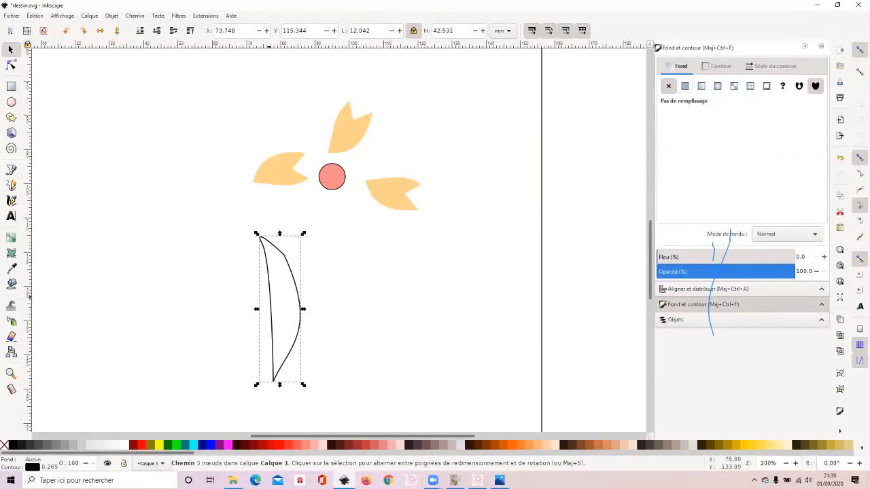
left_click(685, 86)
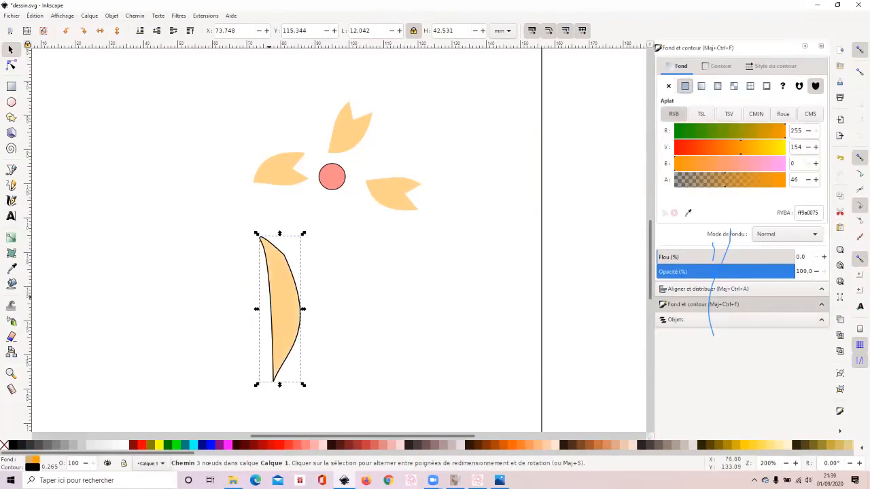
left_click(682, 131)
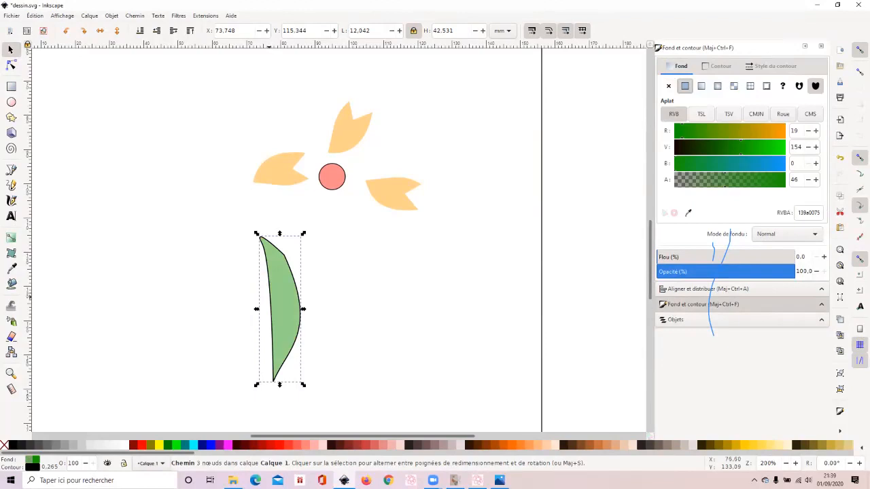
- Remove the outline colour of the green leaf and deselect it
left_click(718, 66)
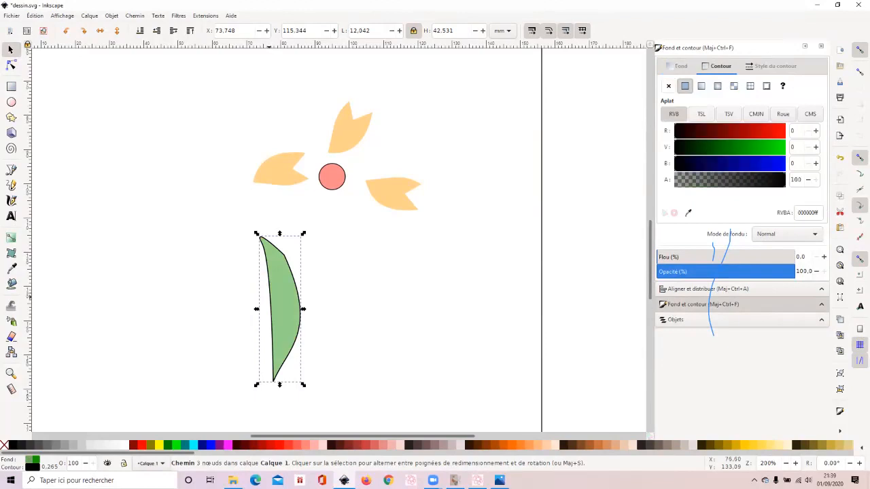
left_click(668, 86)
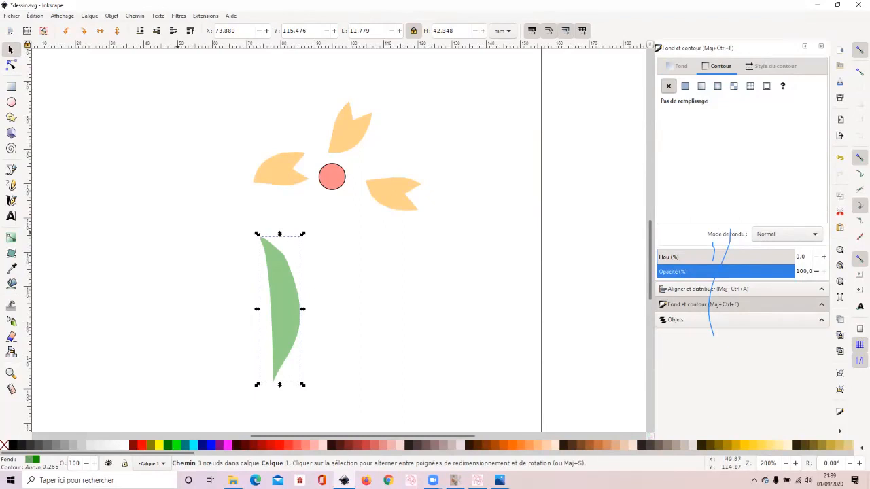
key("Escape")
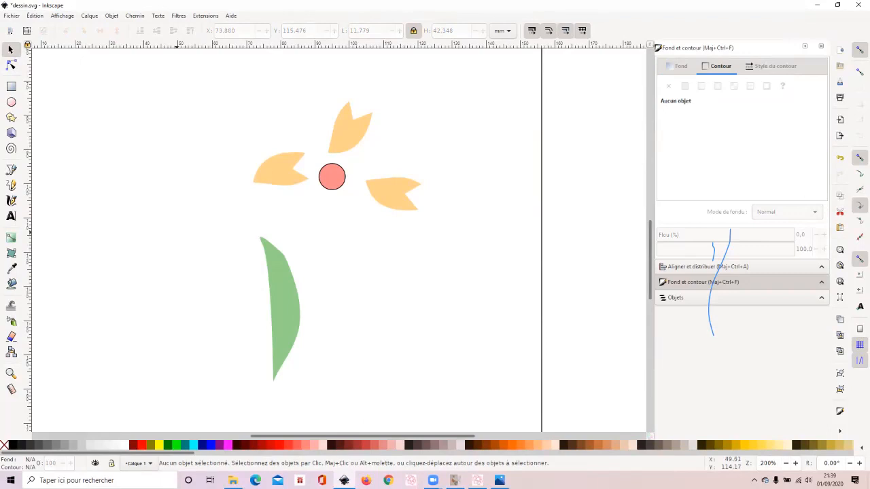
- Activate the Bezier pen tool for drawing a new path
left_click(11, 170)
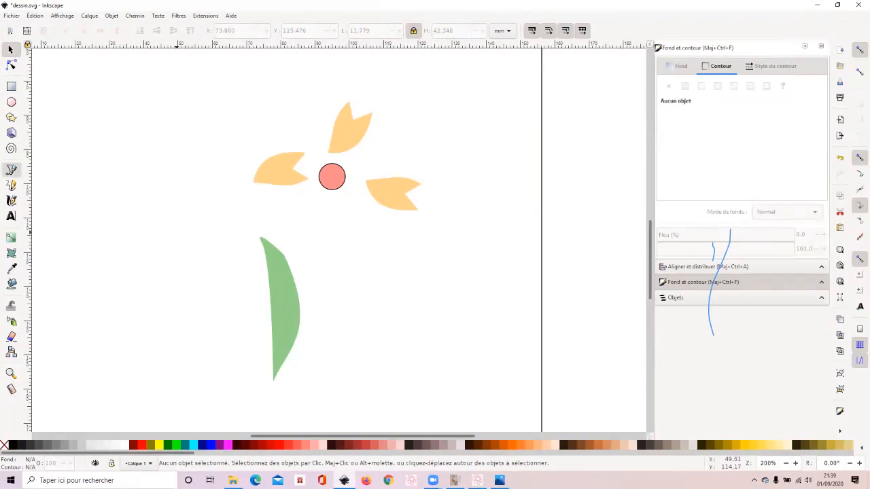
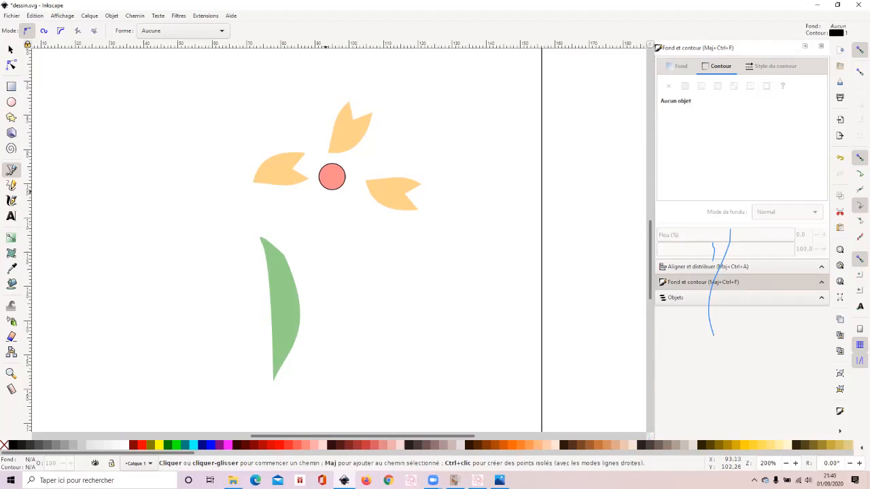
- Draw a curved stem about 19 mm wide and 55 mm high from below the pink flower centre to the base of the green leaf
left_click(327, 193)
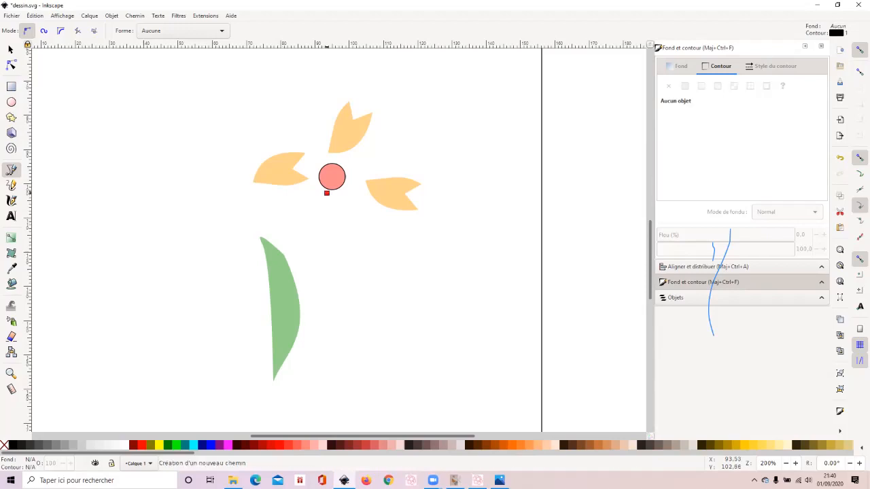
left_click_drag(331, 317, 316, 347)
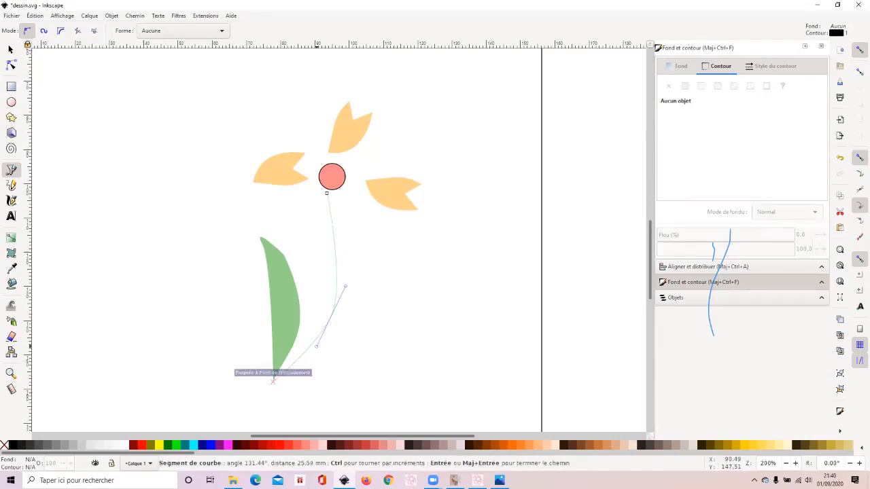
double_click(273, 381)
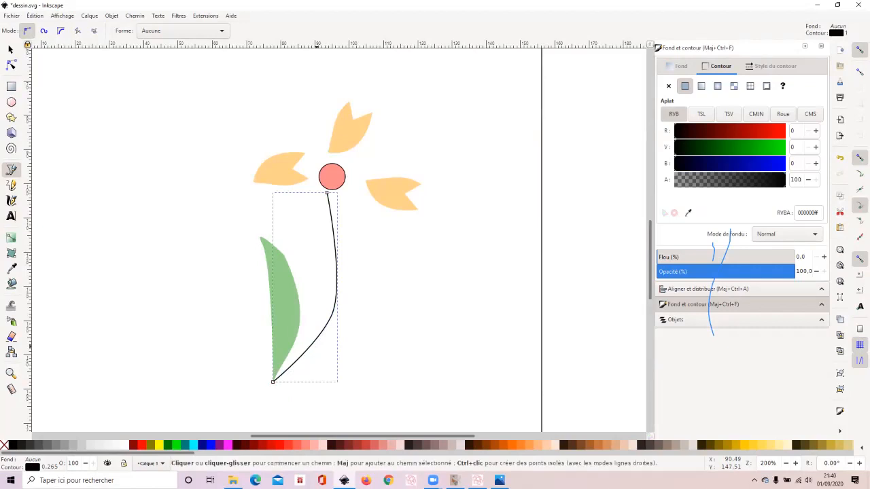
- Copy the green leaf, paste the duplicate to the right of the stem, and deselect it
left_click(10, 50)
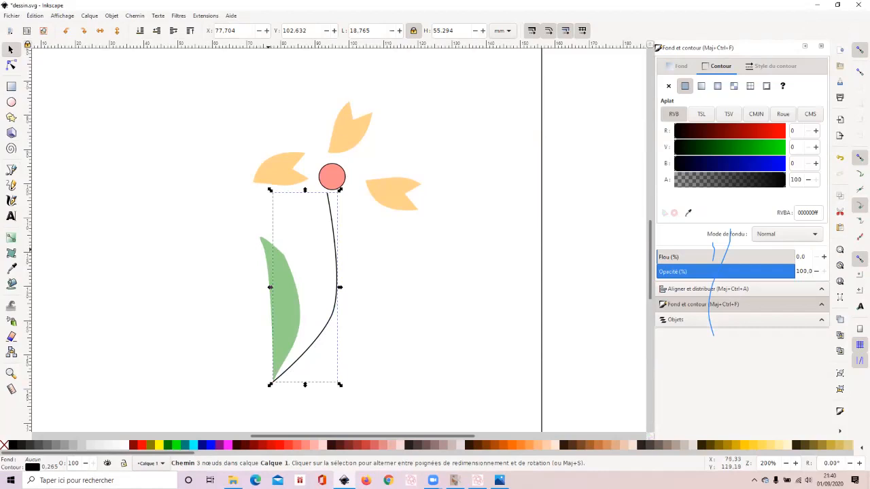
left_click(268, 250)
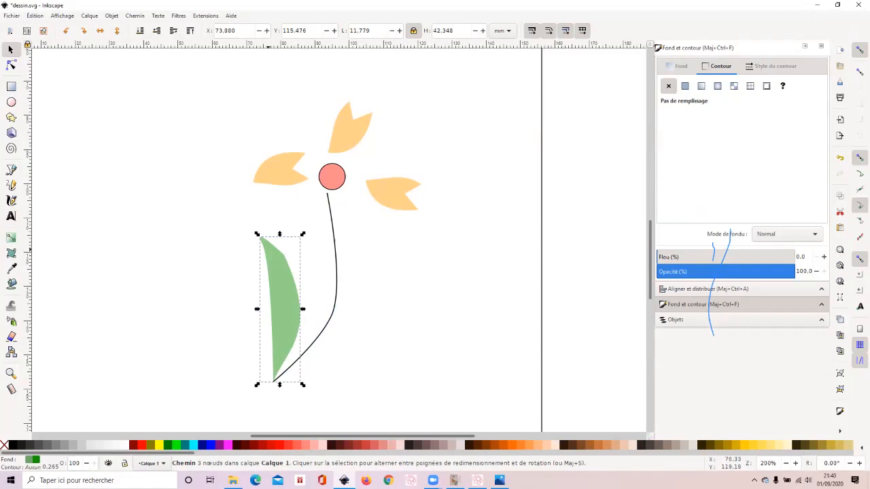
key("ctrl")
key("ctrl")
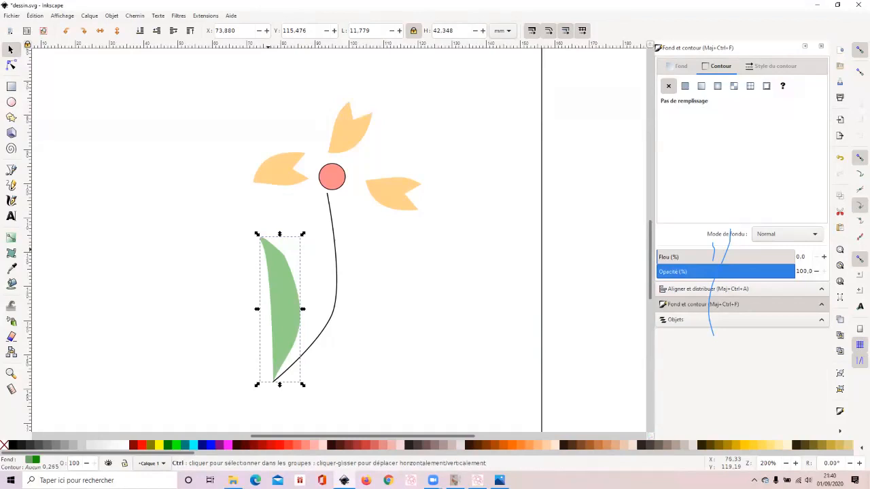
key("ctrl+v")
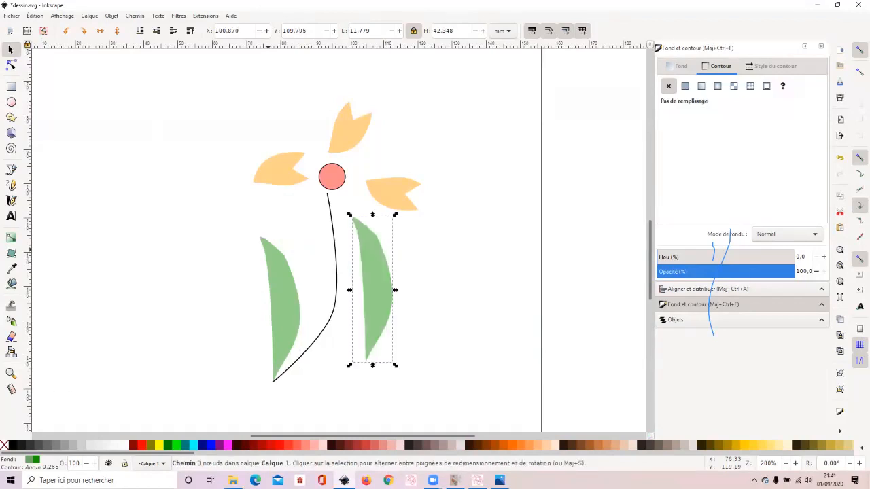
key("Escape")
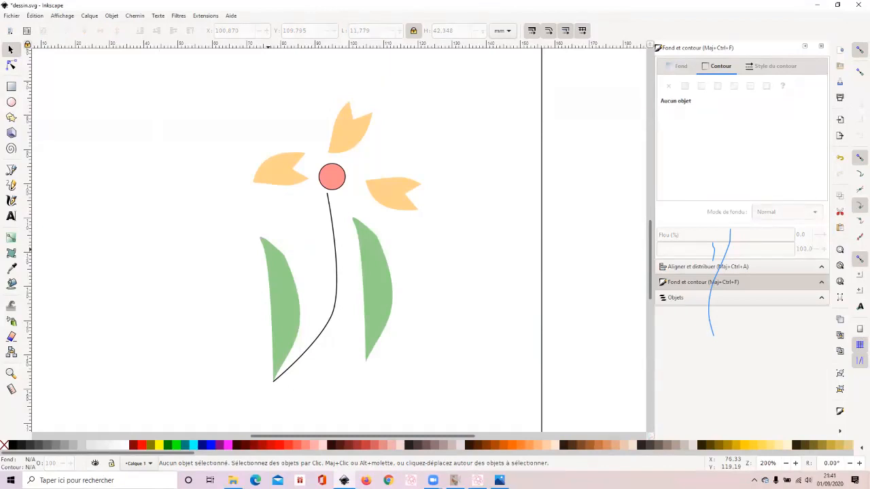
- Show the list of objects and identify the pasted leaf by selecting its entry path853-3, leaving nothing selected at the end
left_click(707, 298)
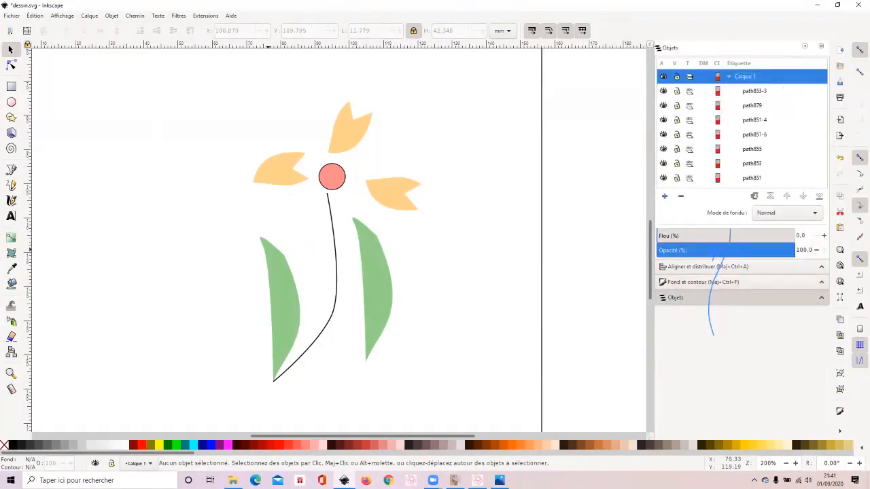
left_click(756, 91)
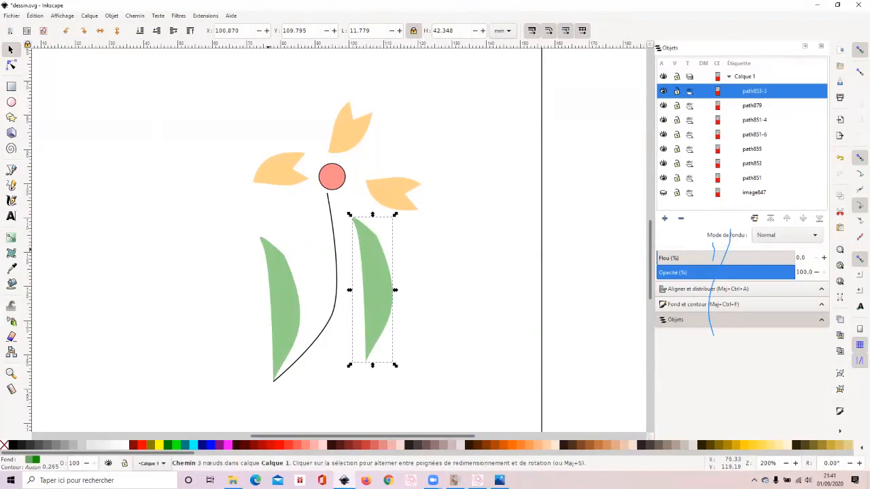
left_click(363, 355)
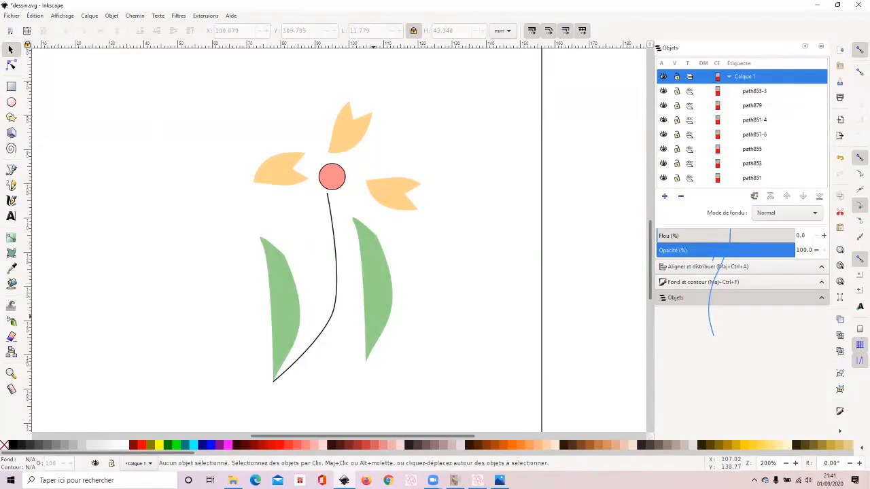
- Draw a curved vein inside the left leaf from its base to its tip, turning off snapping to place the middle node freely
left_click(11, 170)
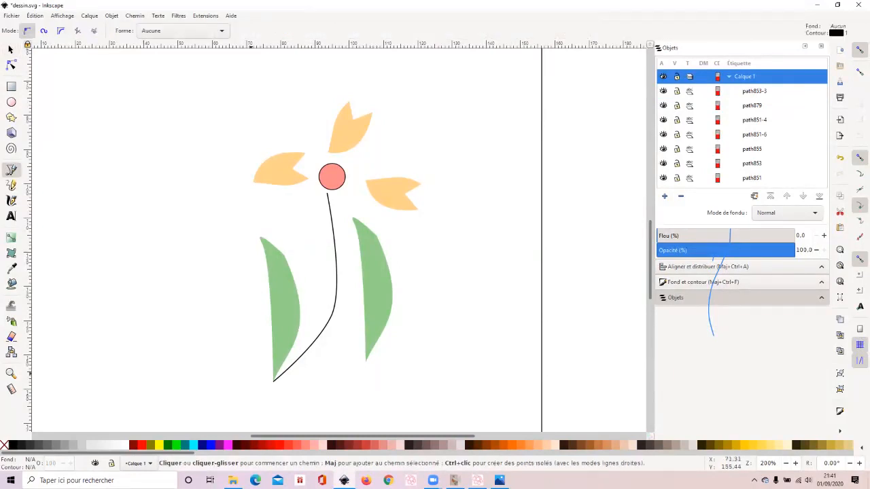
left_click(273, 382)
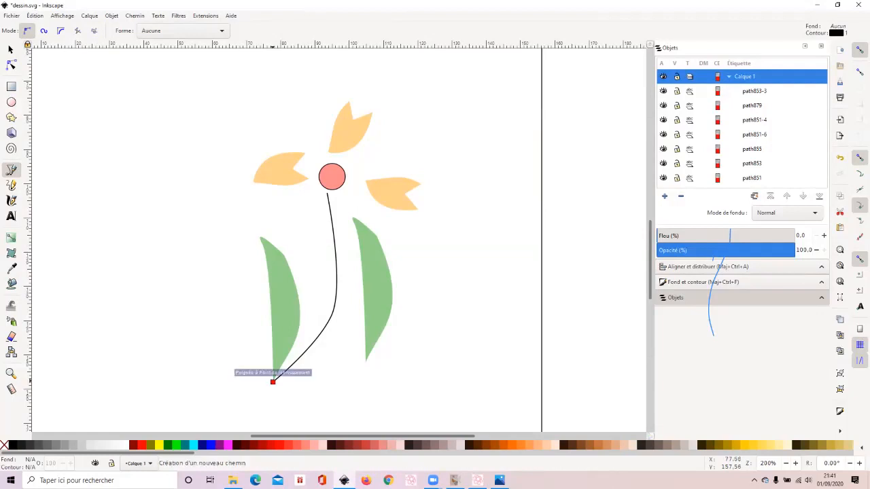
left_click_drag(283, 321, 302, 265)
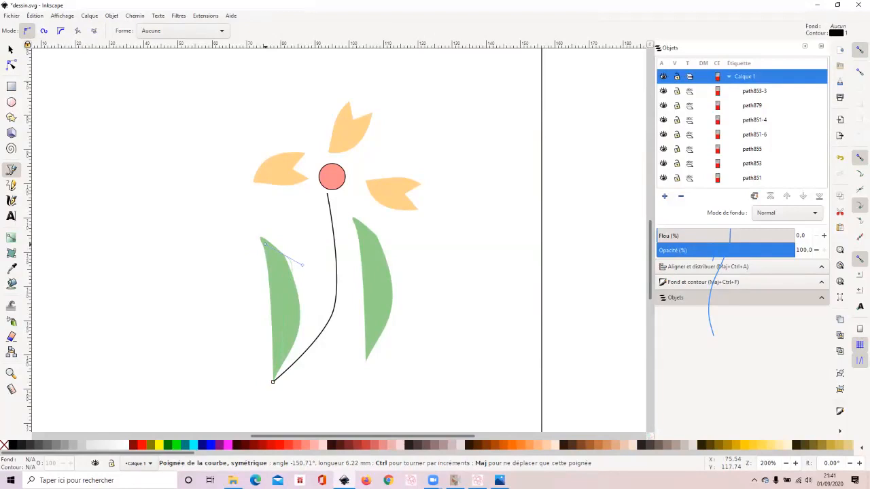
left_click(860, 49)
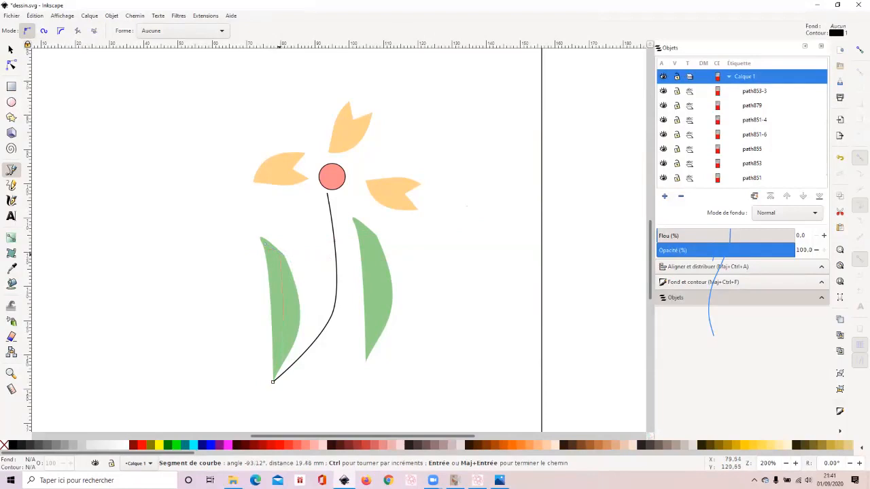
left_click_drag(283, 276, 276, 262)
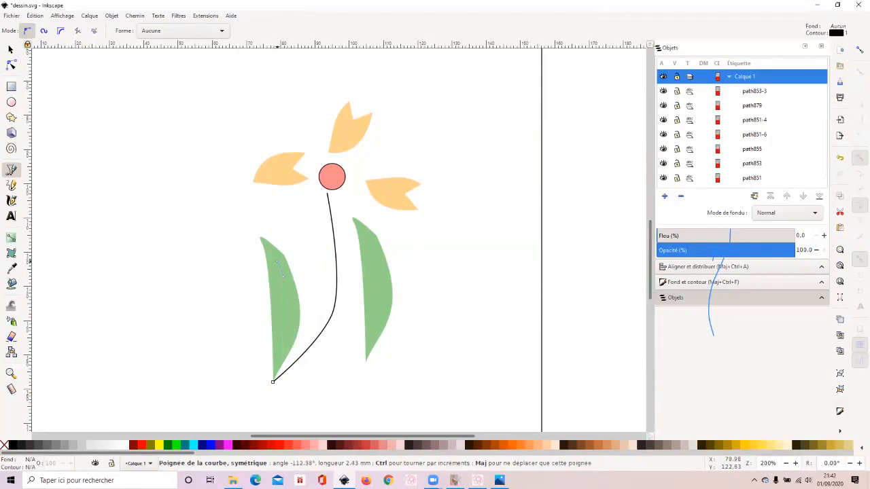
left_click_drag(277, 262, 276, 262)
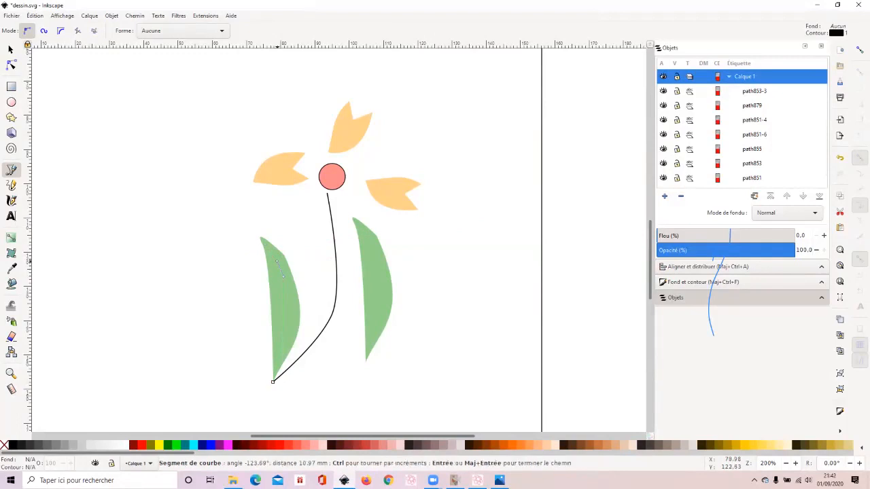
double_click(259, 238)
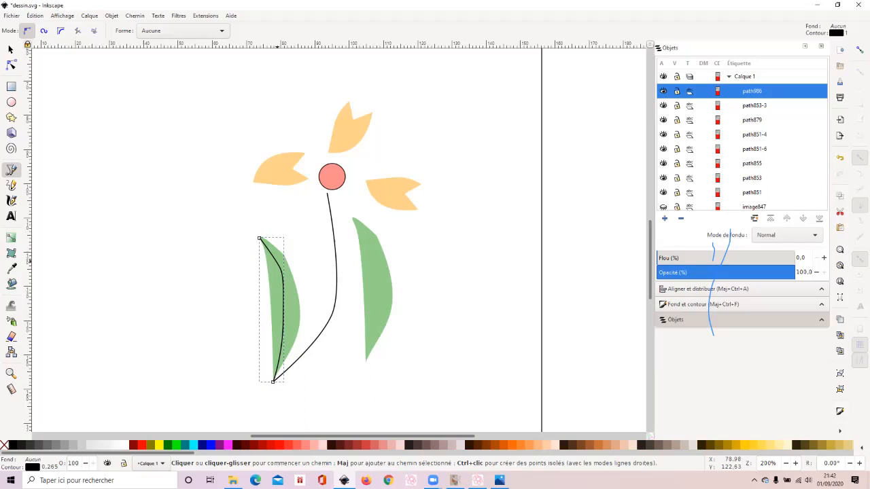
- Change the left leaf vein's stroke style to the finest dotted pattern
left_click(707, 305)
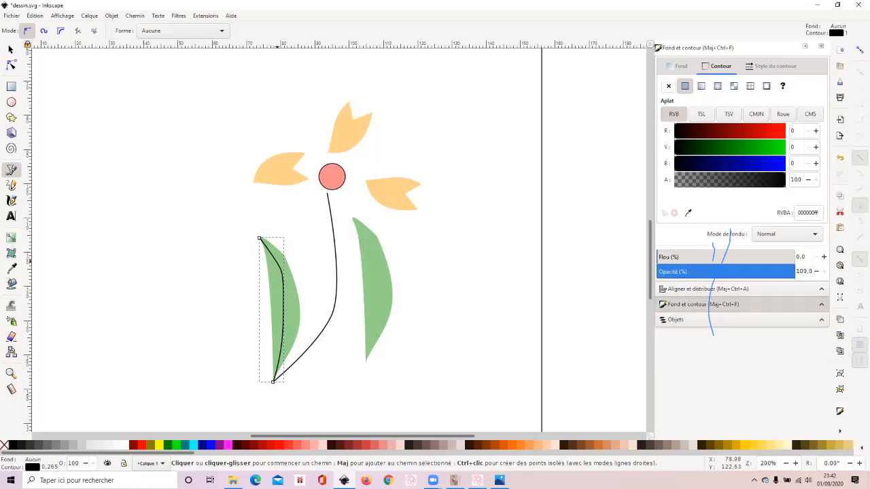
left_click(771, 66)
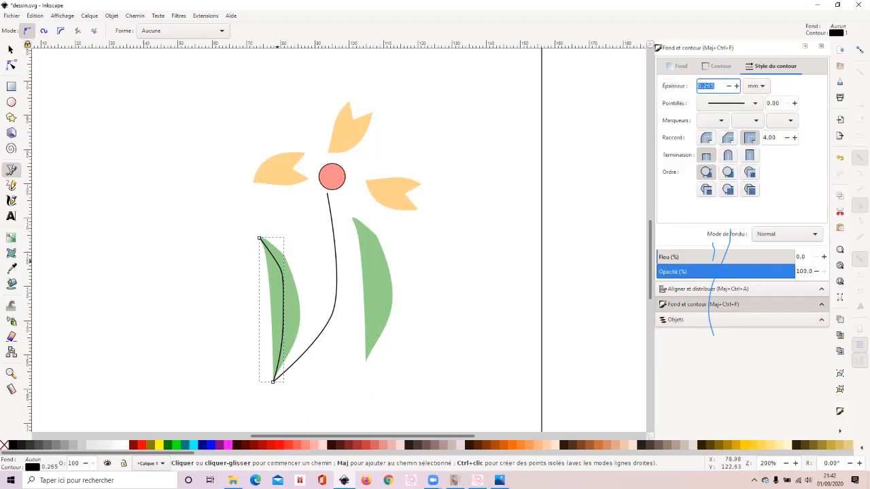
left_click(733, 103)
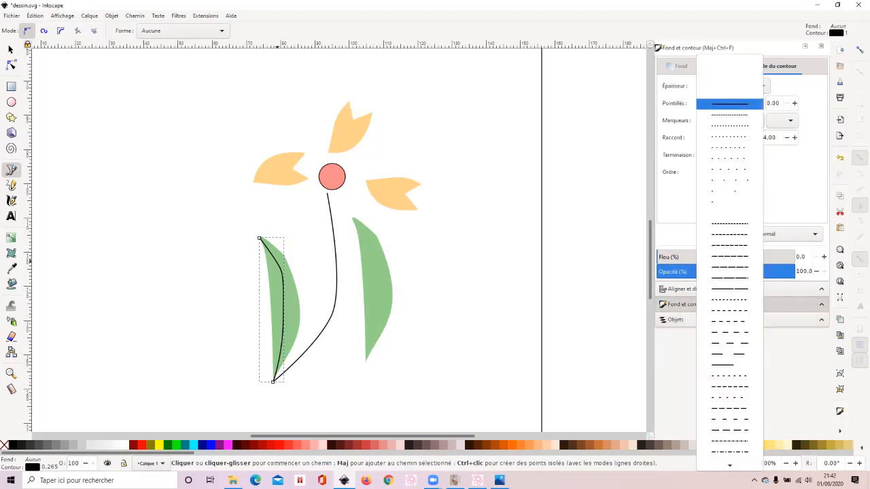
left_click(730, 115)
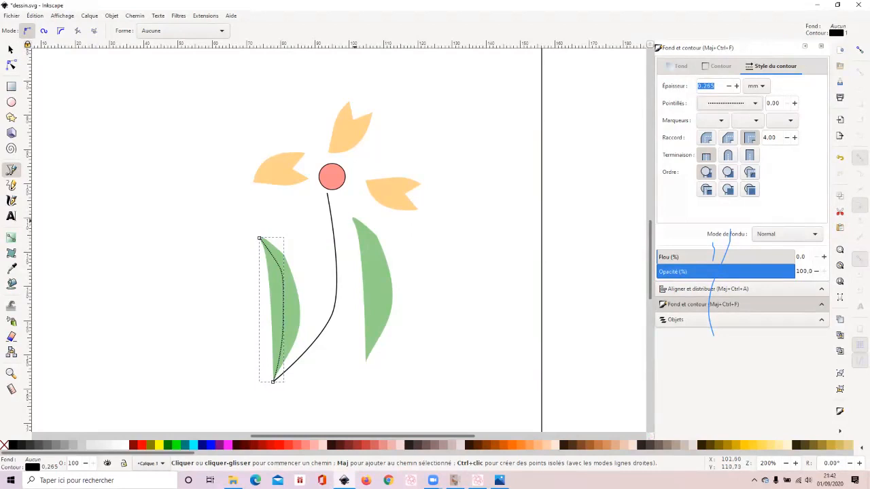
- Draw a curved vein inside the right leaf, starting at its tip and bending along the middle of the leaf
left_click(353, 218)
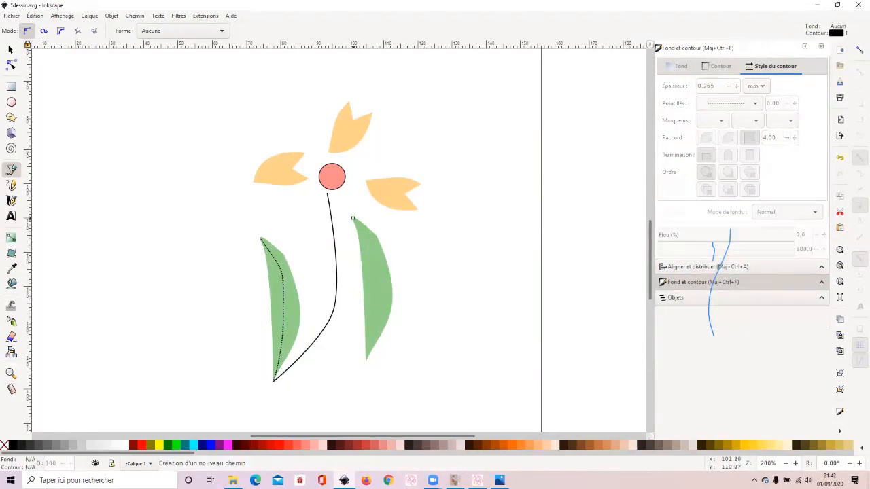
left_click_drag(379, 263, 375, 317)
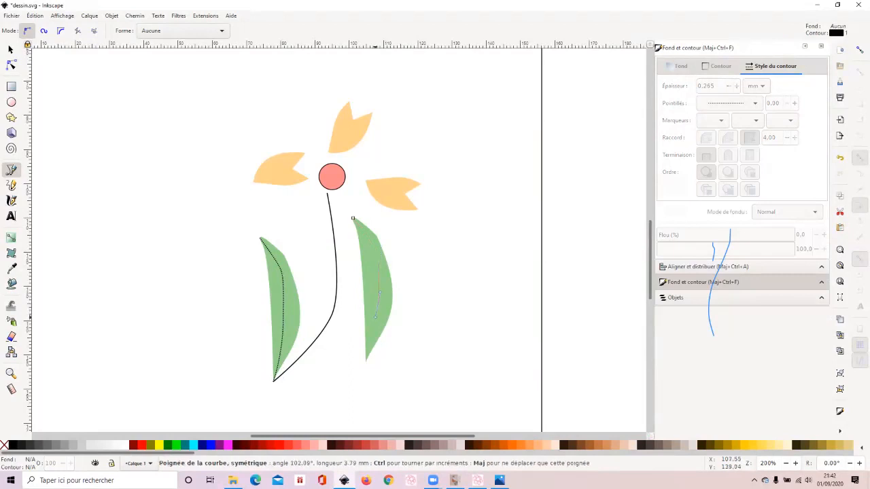